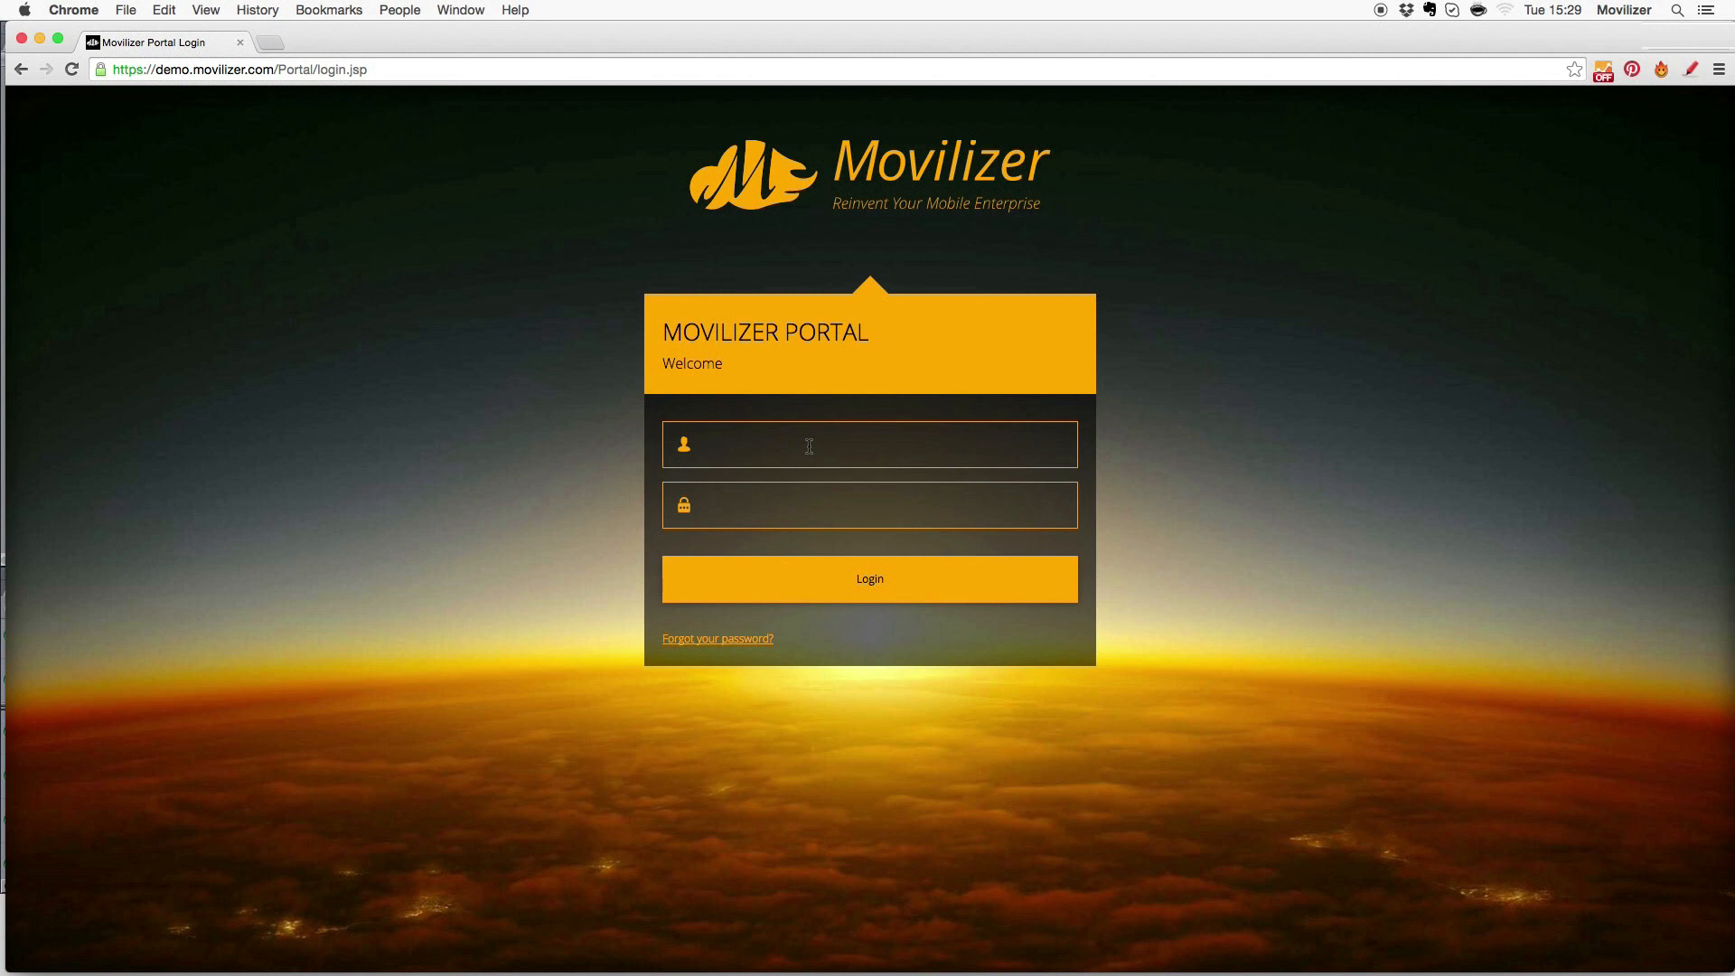
- Log in to the portal with the saved account e-mail and the account password
{"action": "left_click", "coordinate": [809, 446]}
{"action": "type", "text": "info"}
{"action": "key", "text": "Down"}
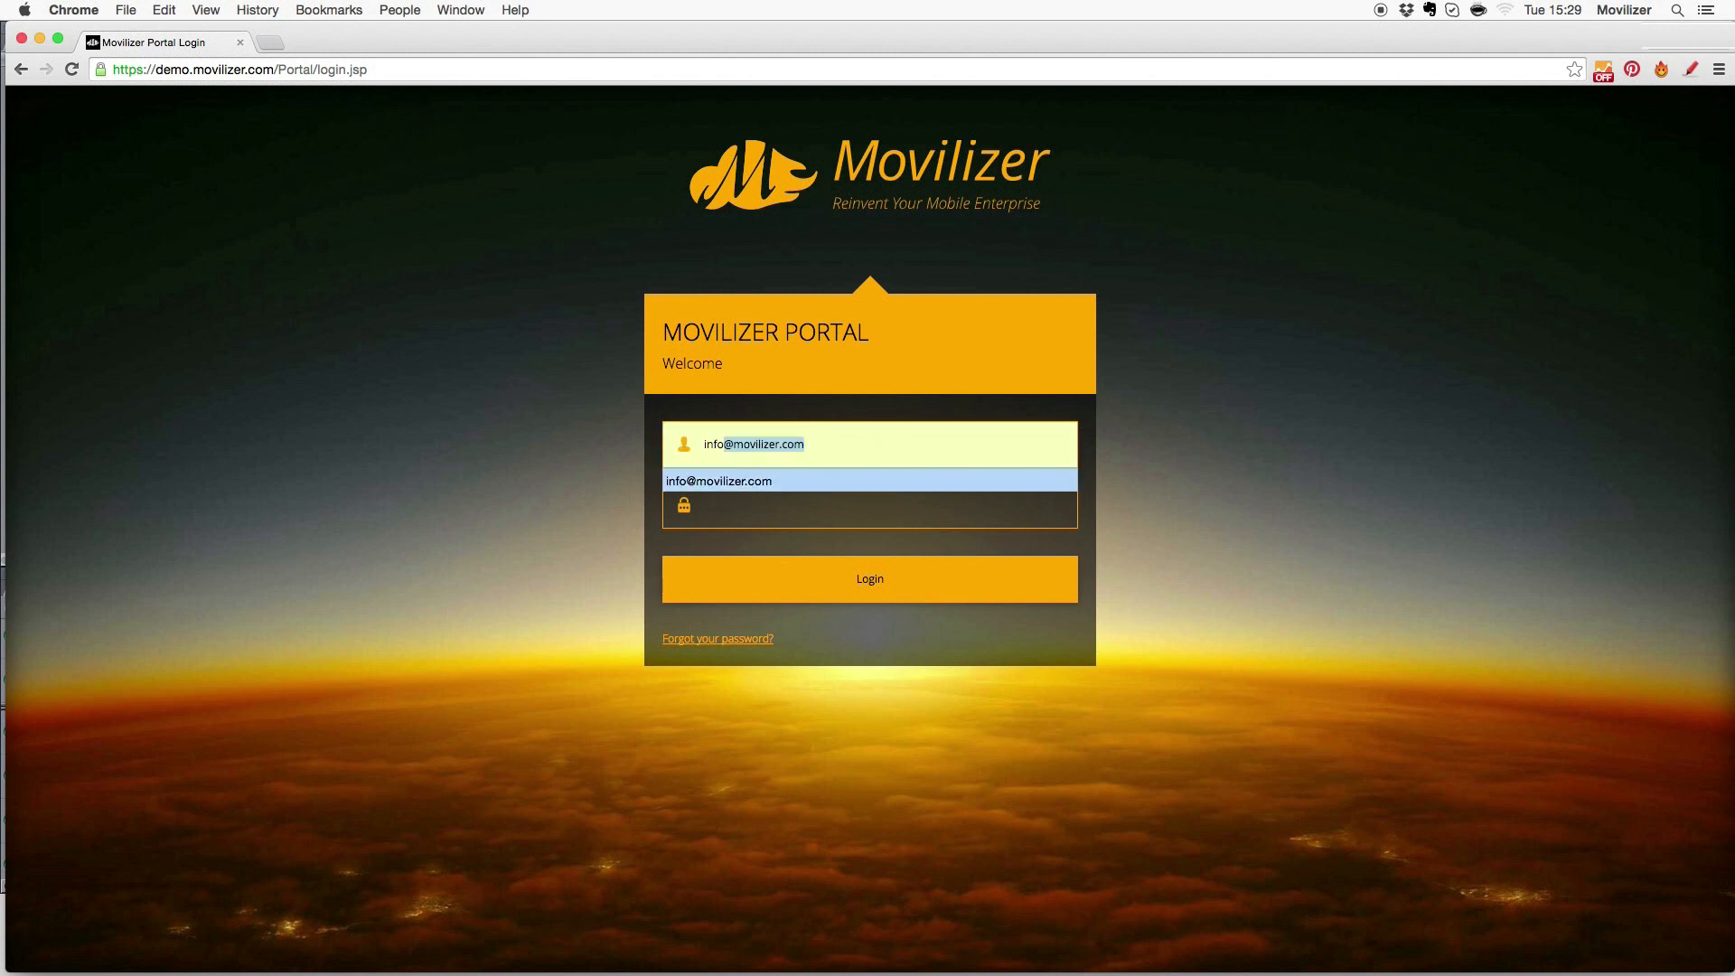
{"action": "key", "text": "Return"}
{"action": "type", "text": "movilizer"}
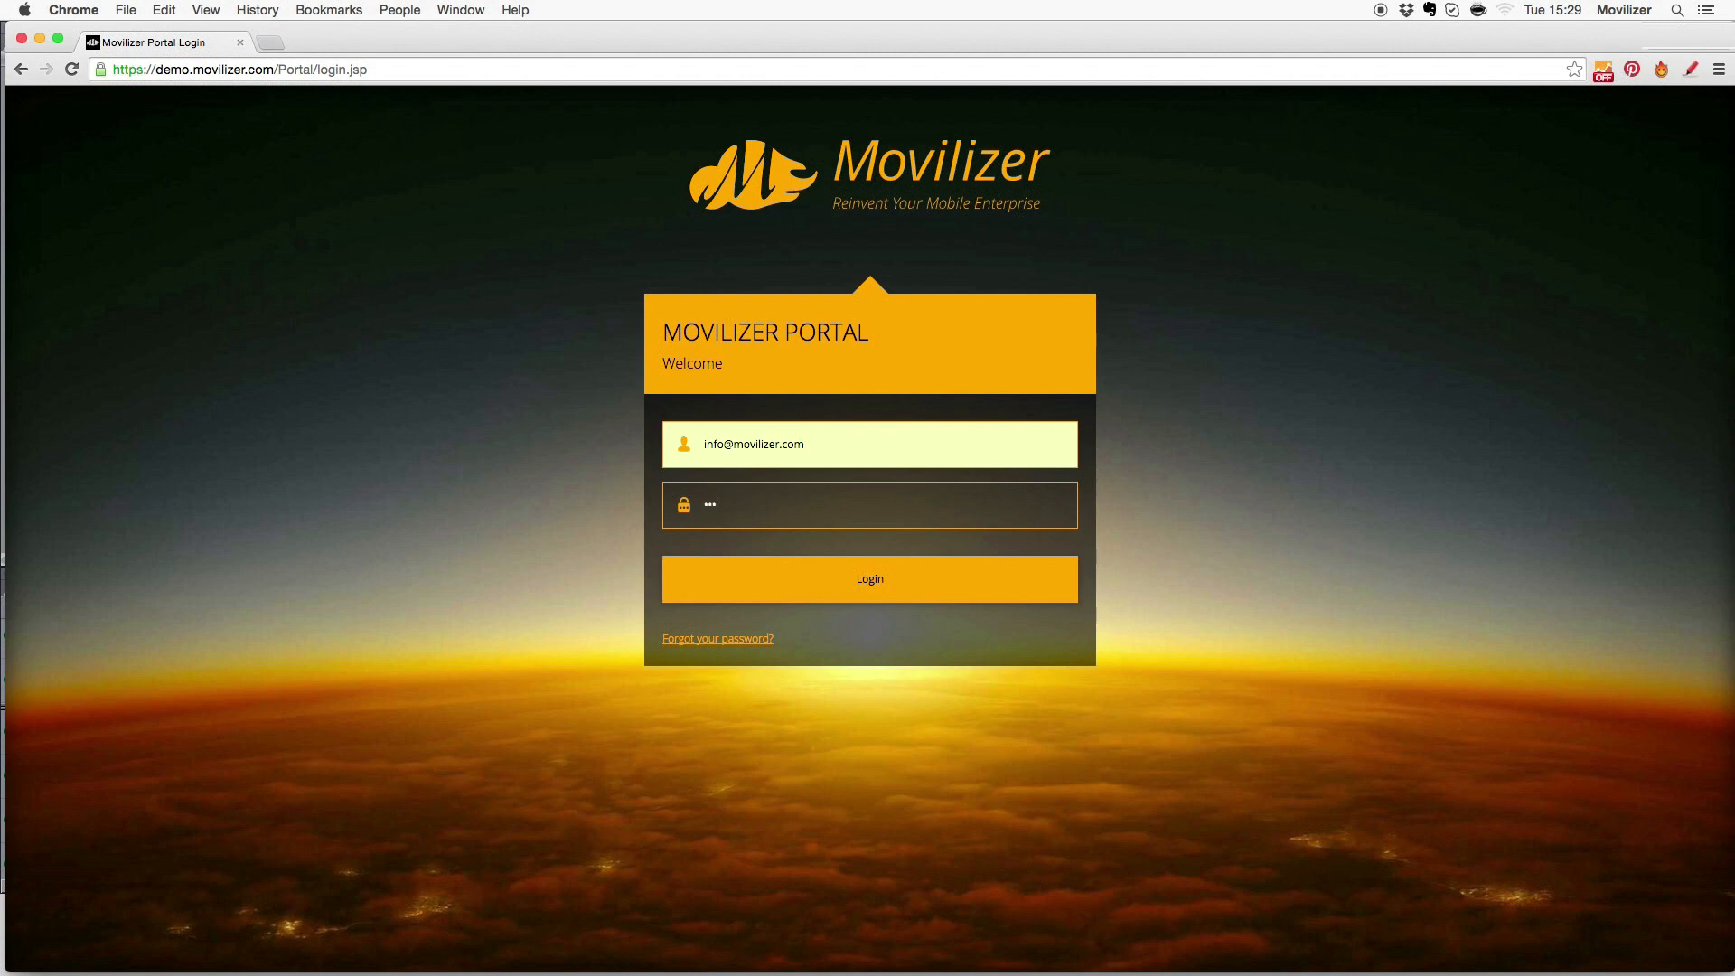
{"action": "left_click", "coordinate": [821, 584]}
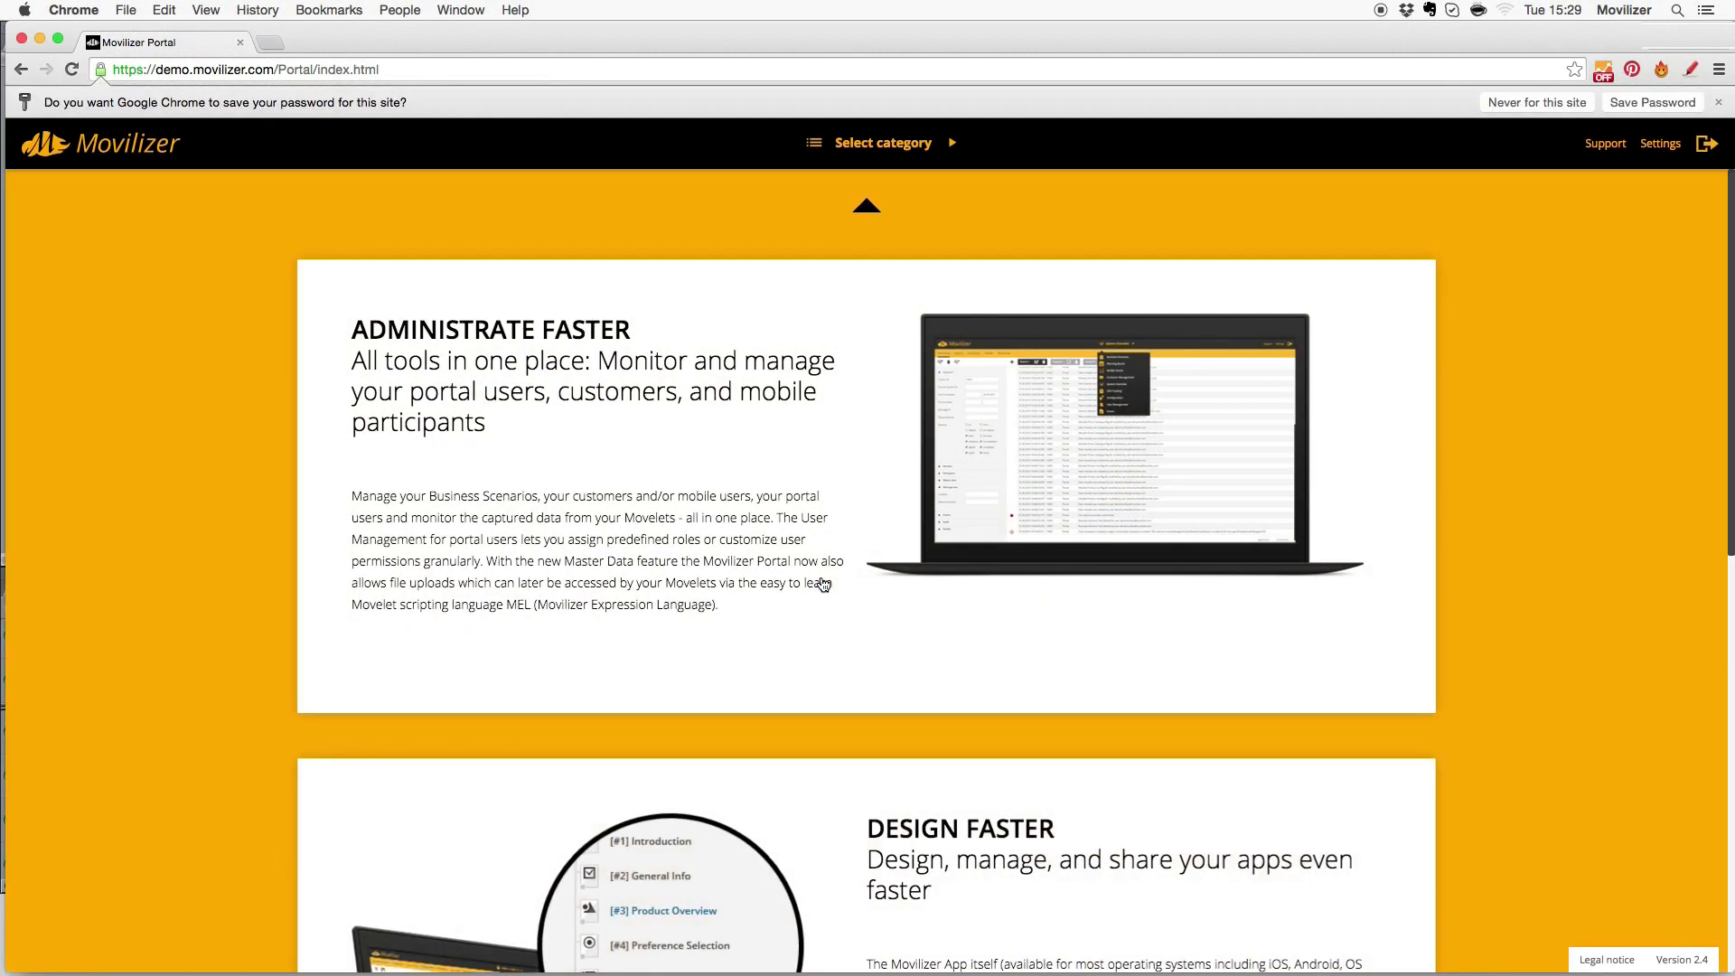
- Switch the portal category to Business Scenarios
{"action": "left_click", "coordinate": [911, 150]}
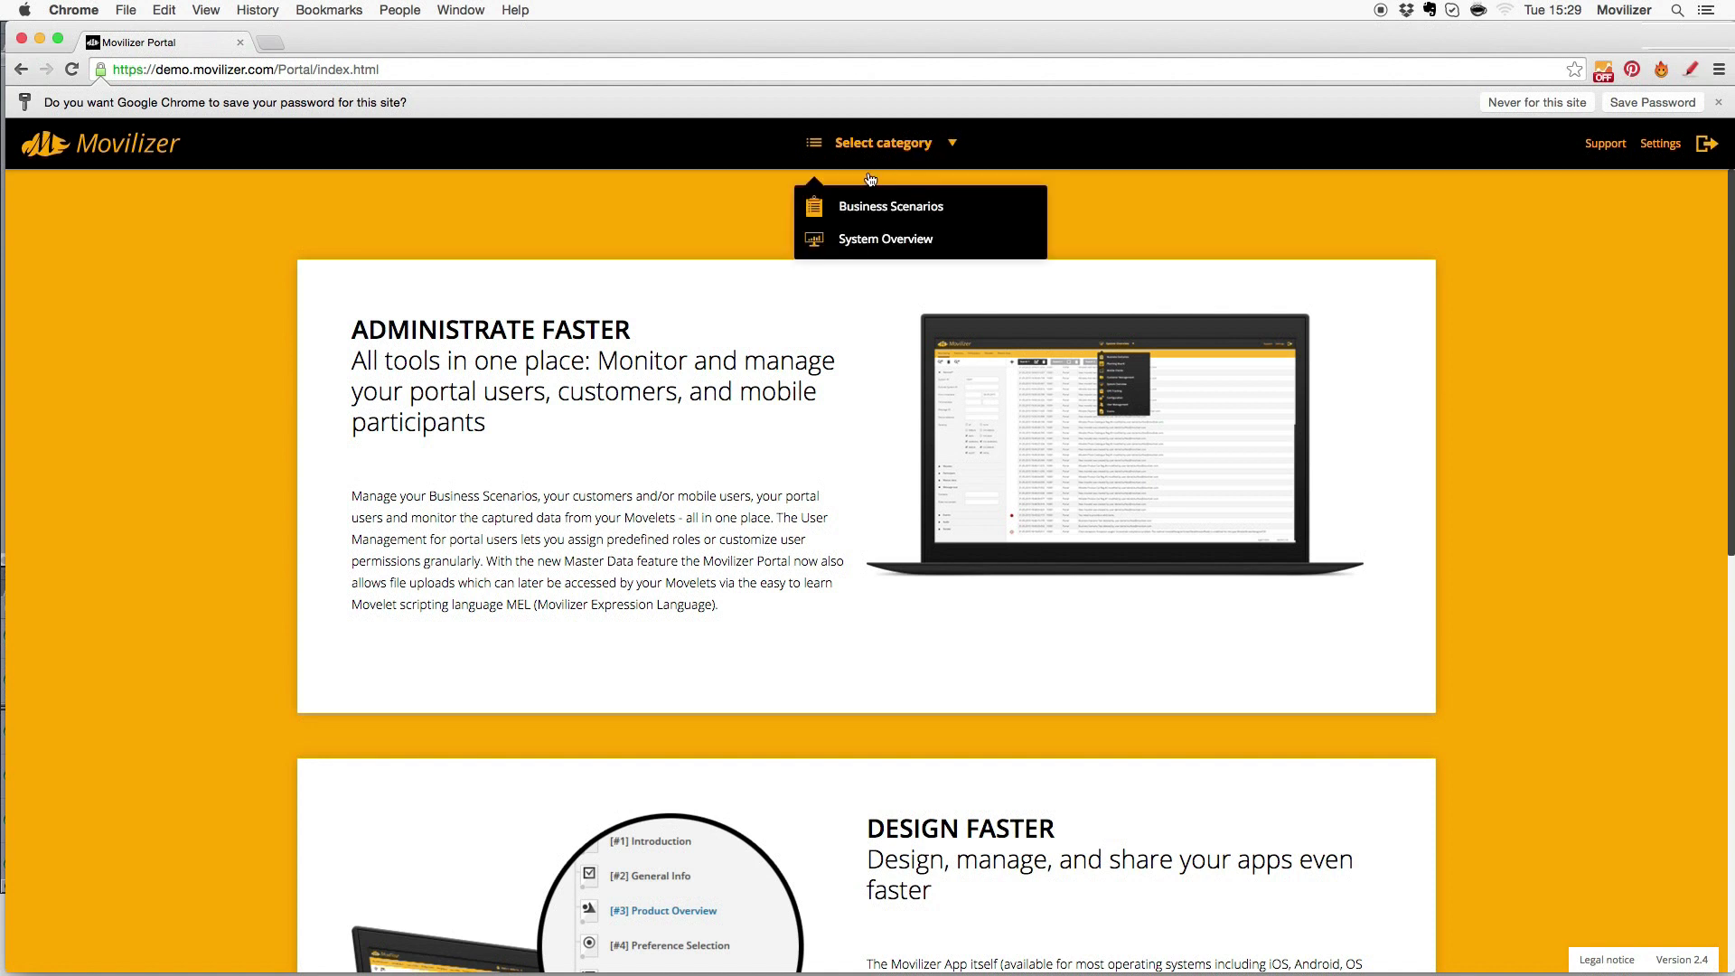
{"action": "left_click", "coordinate": [866, 210]}
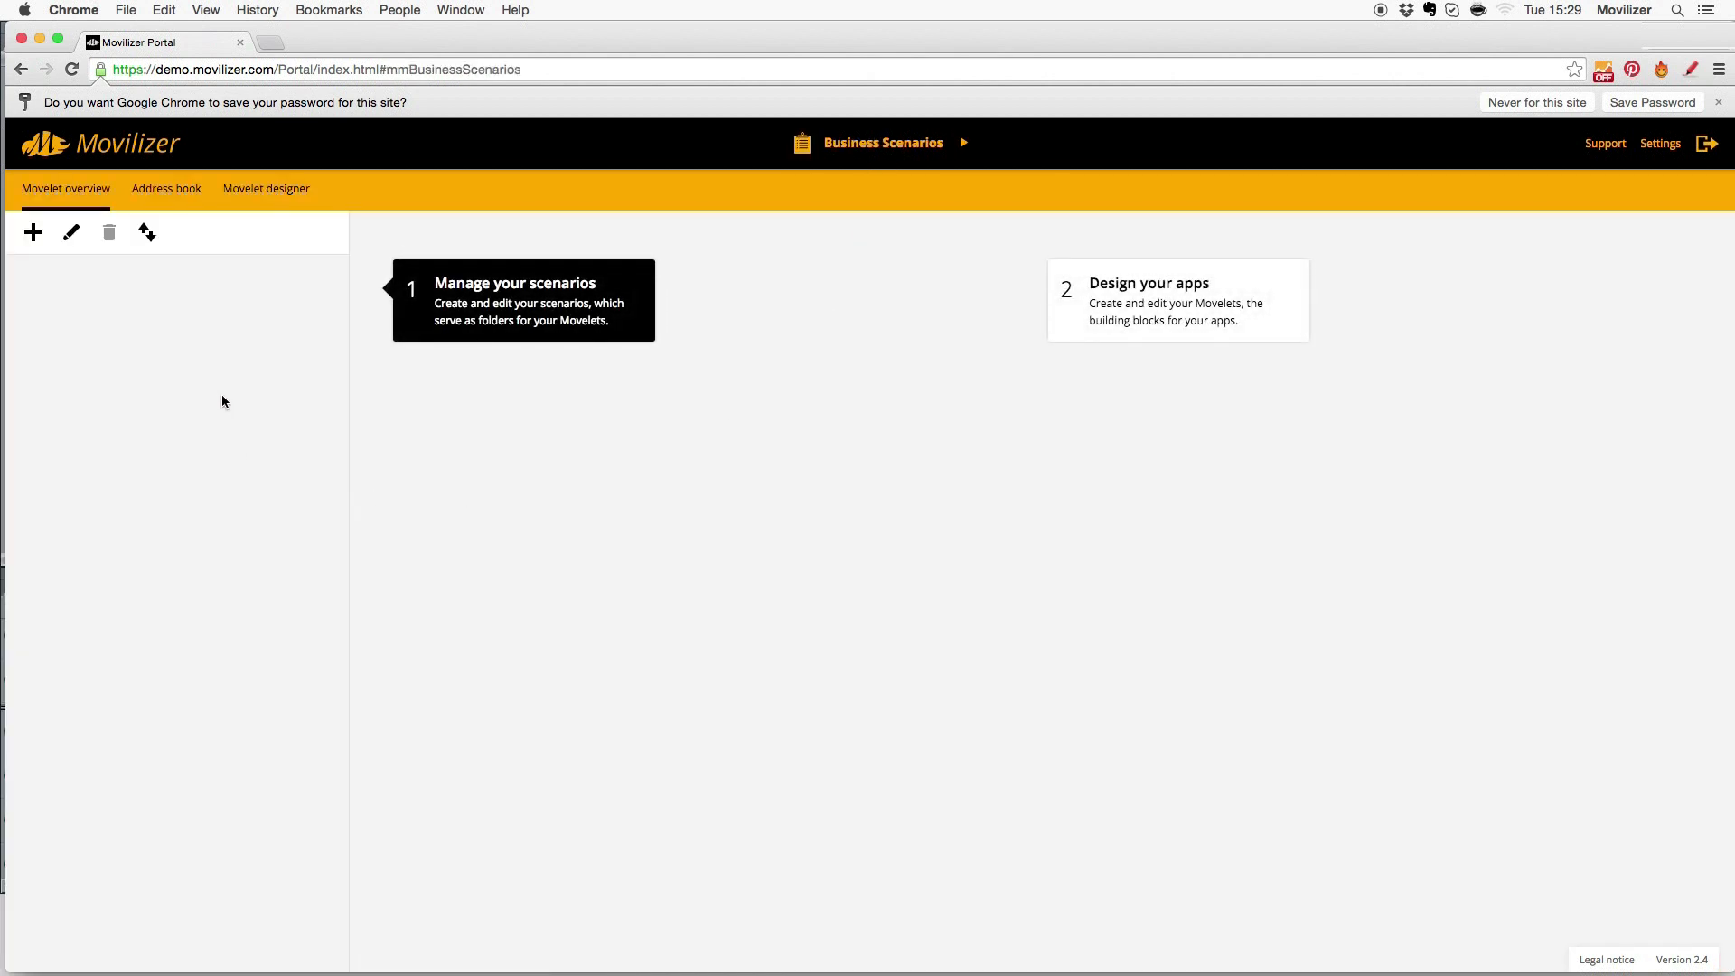
- Save a new business scenario 'My first Business Scenario' described as 'Hello World Scenario'
{"action": "left_click", "coordinate": [34, 234]}
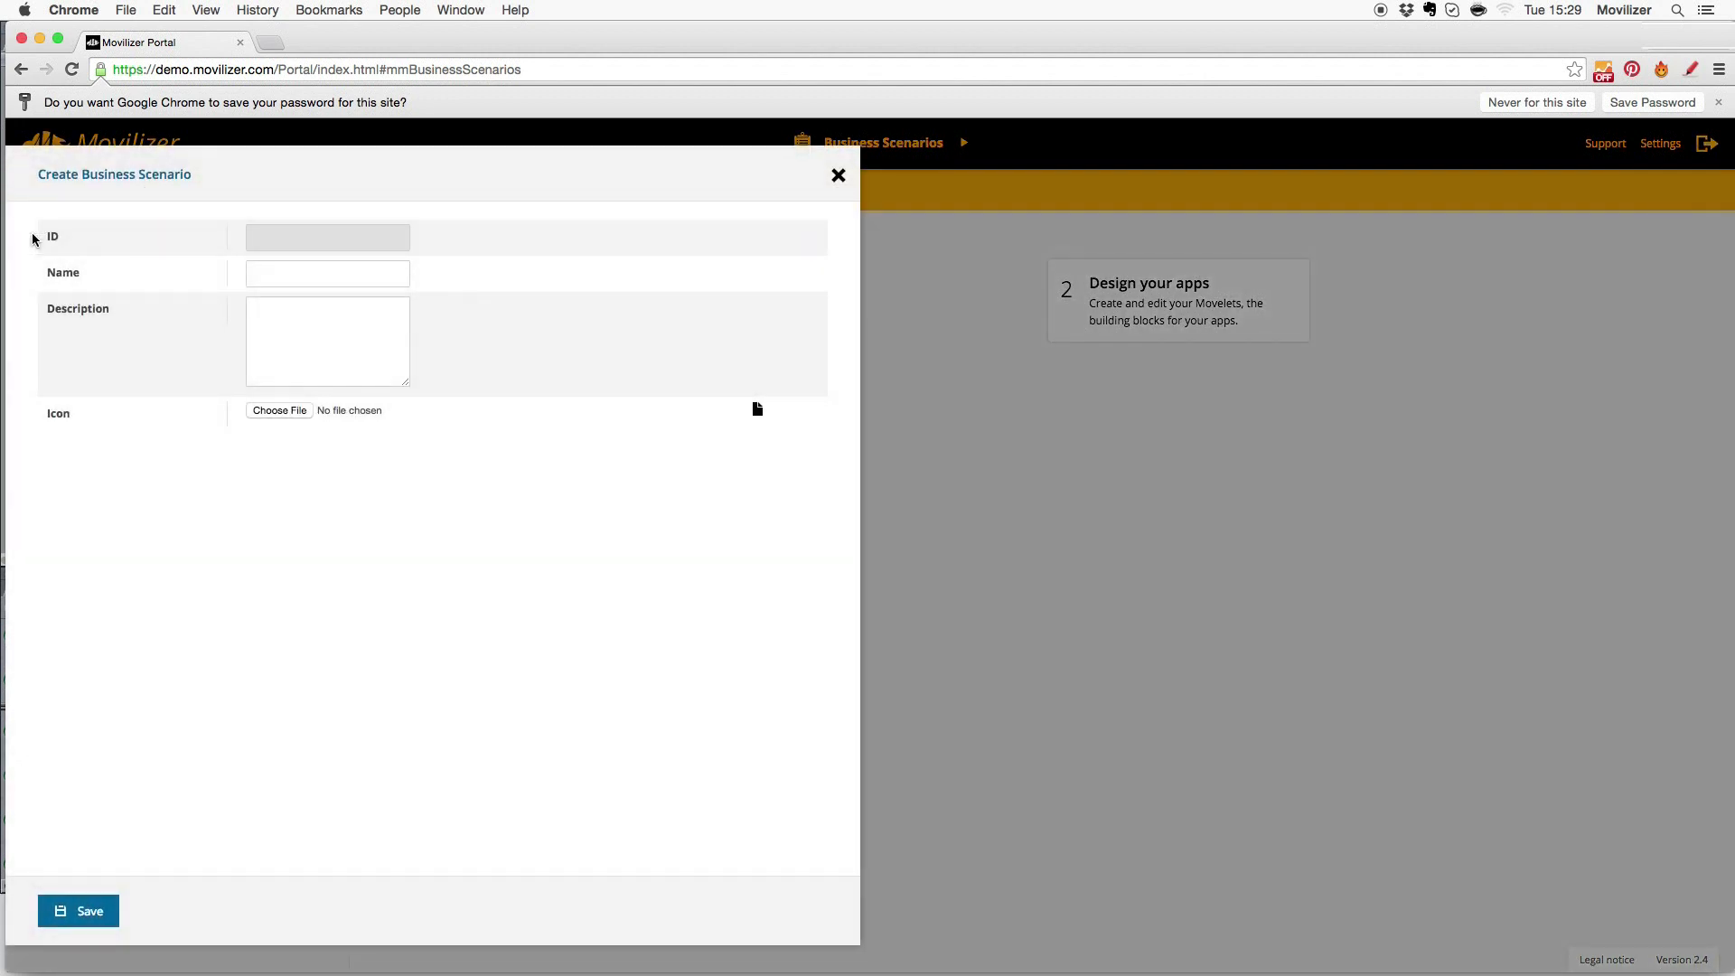
{"action": "type", "text": "My first "}
{"action": "type", "text": "Bs"}
{"action": "type", "text": "siness S"}
{"action": "type", "text": "cenario"}
{"action": "left_click", "coordinate": [297, 330]}
{"action": "type", "text": "Hello World Scenario"}
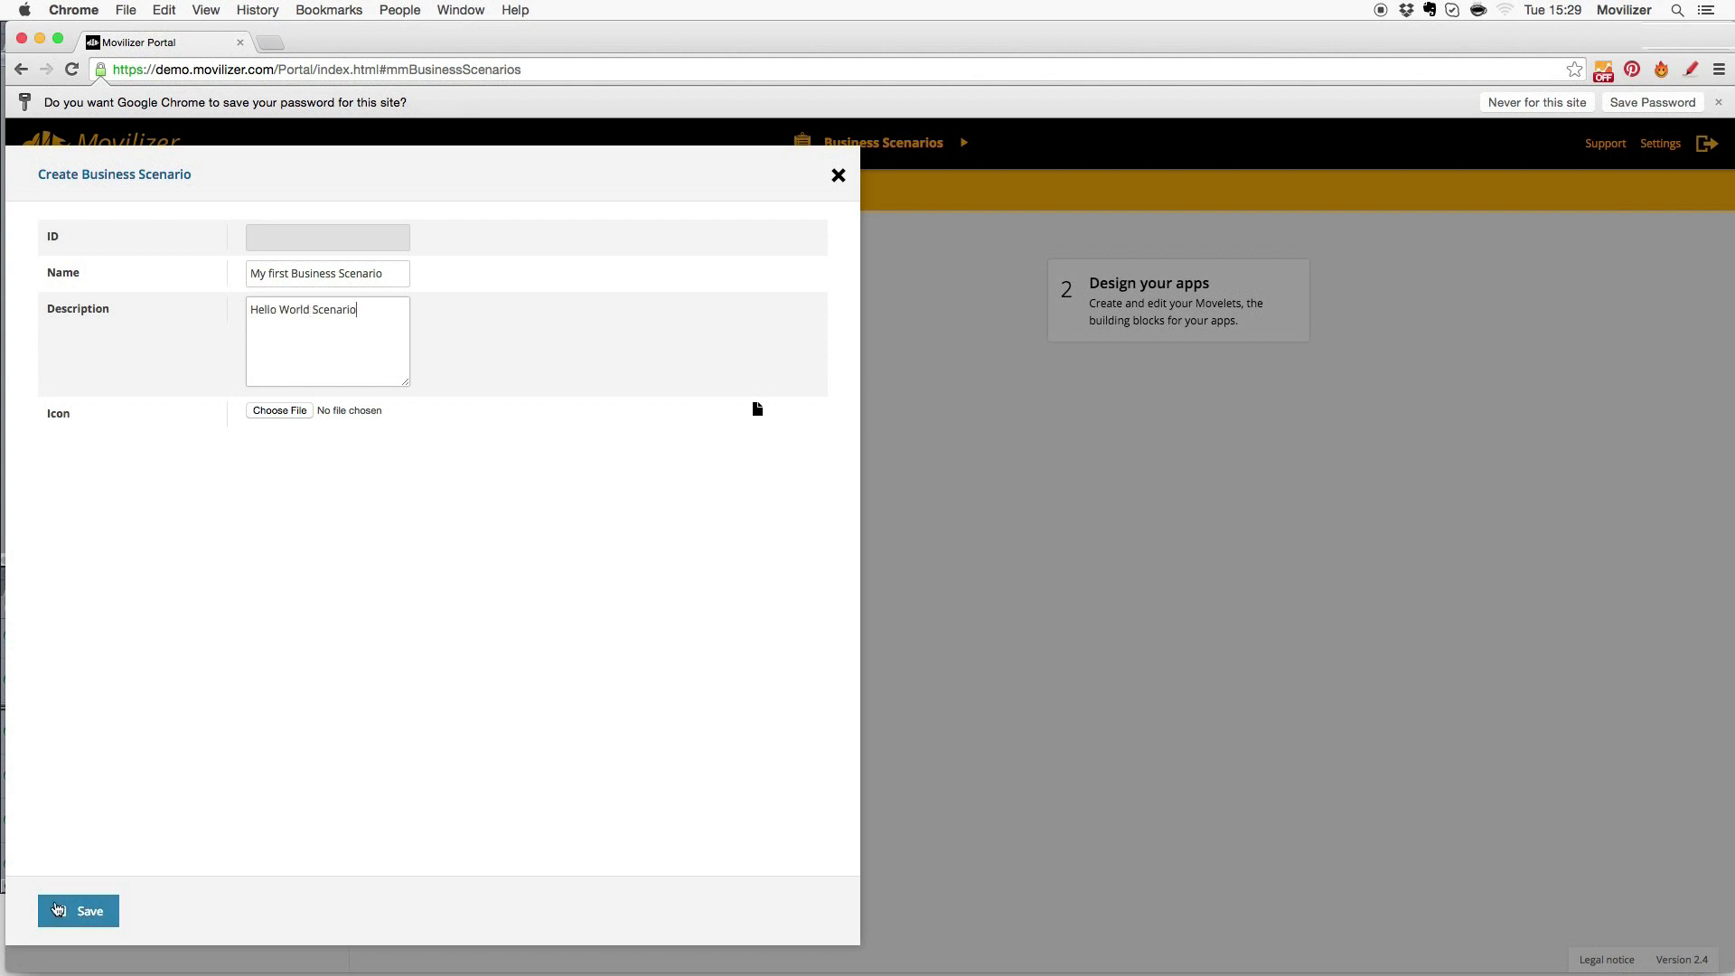
{"action": "left_click", "coordinate": [36, 909]}
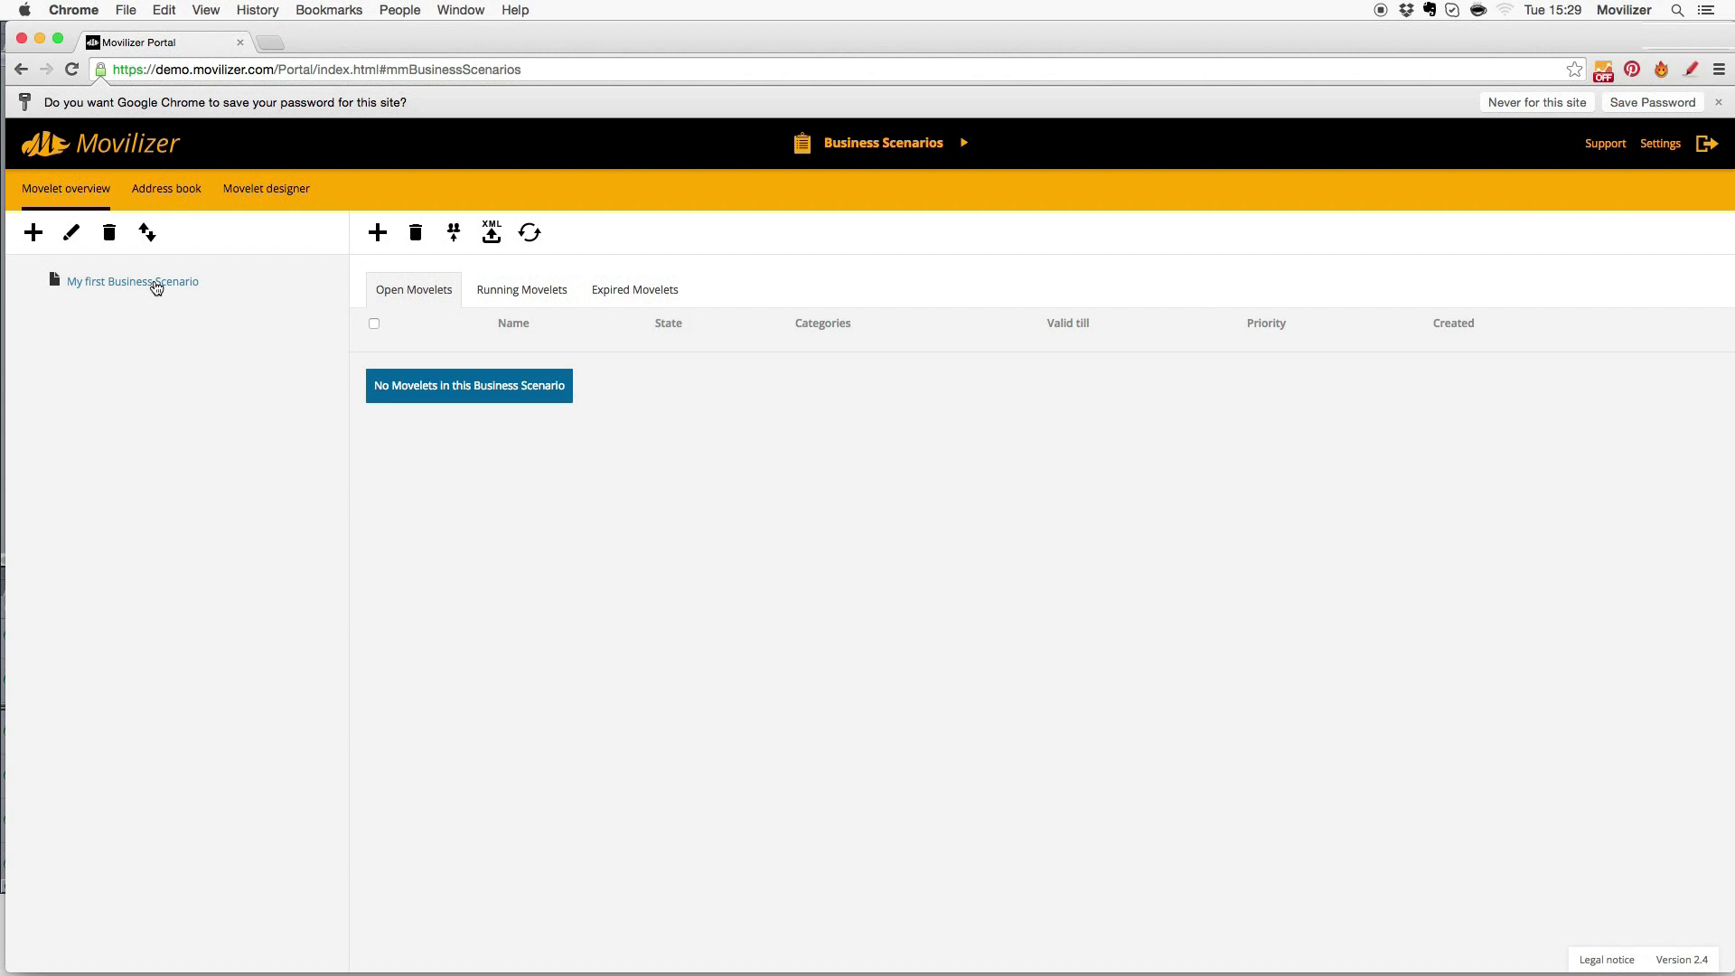
{"action": "left_click", "coordinate": [156, 288]}
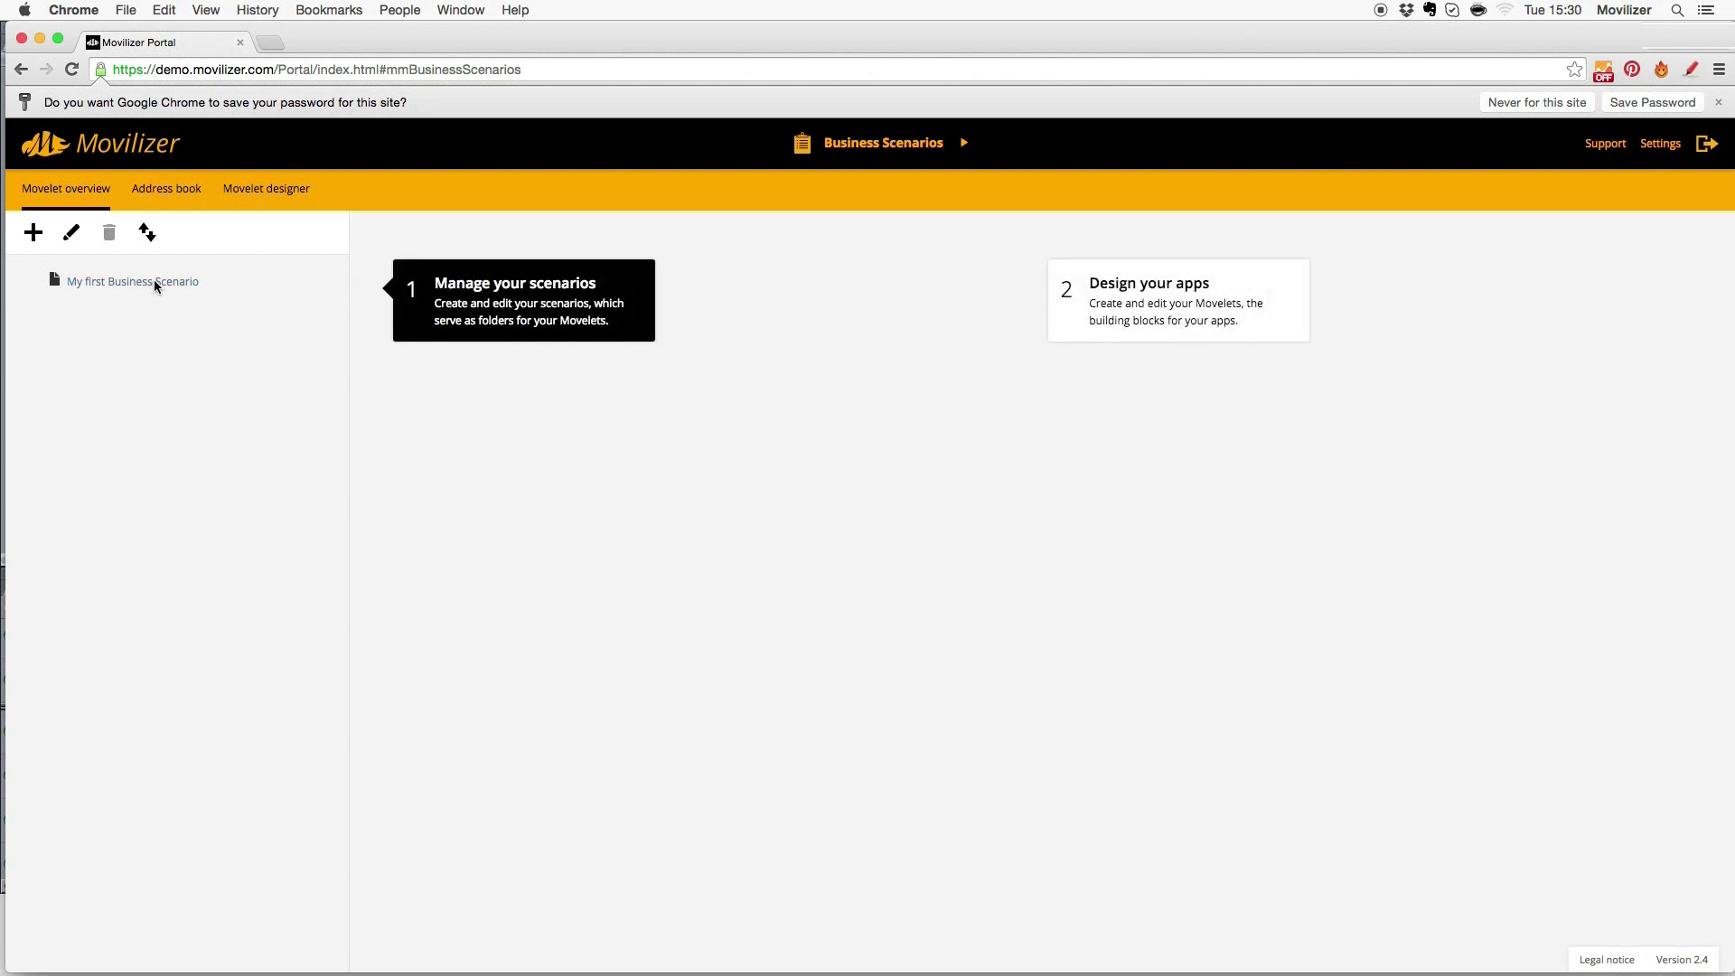
- Create and save the Movelet 'My first Movelet' with the leaf icon in My first Business Scenario
{"action": "left_click", "coordinate": [155, 281]}
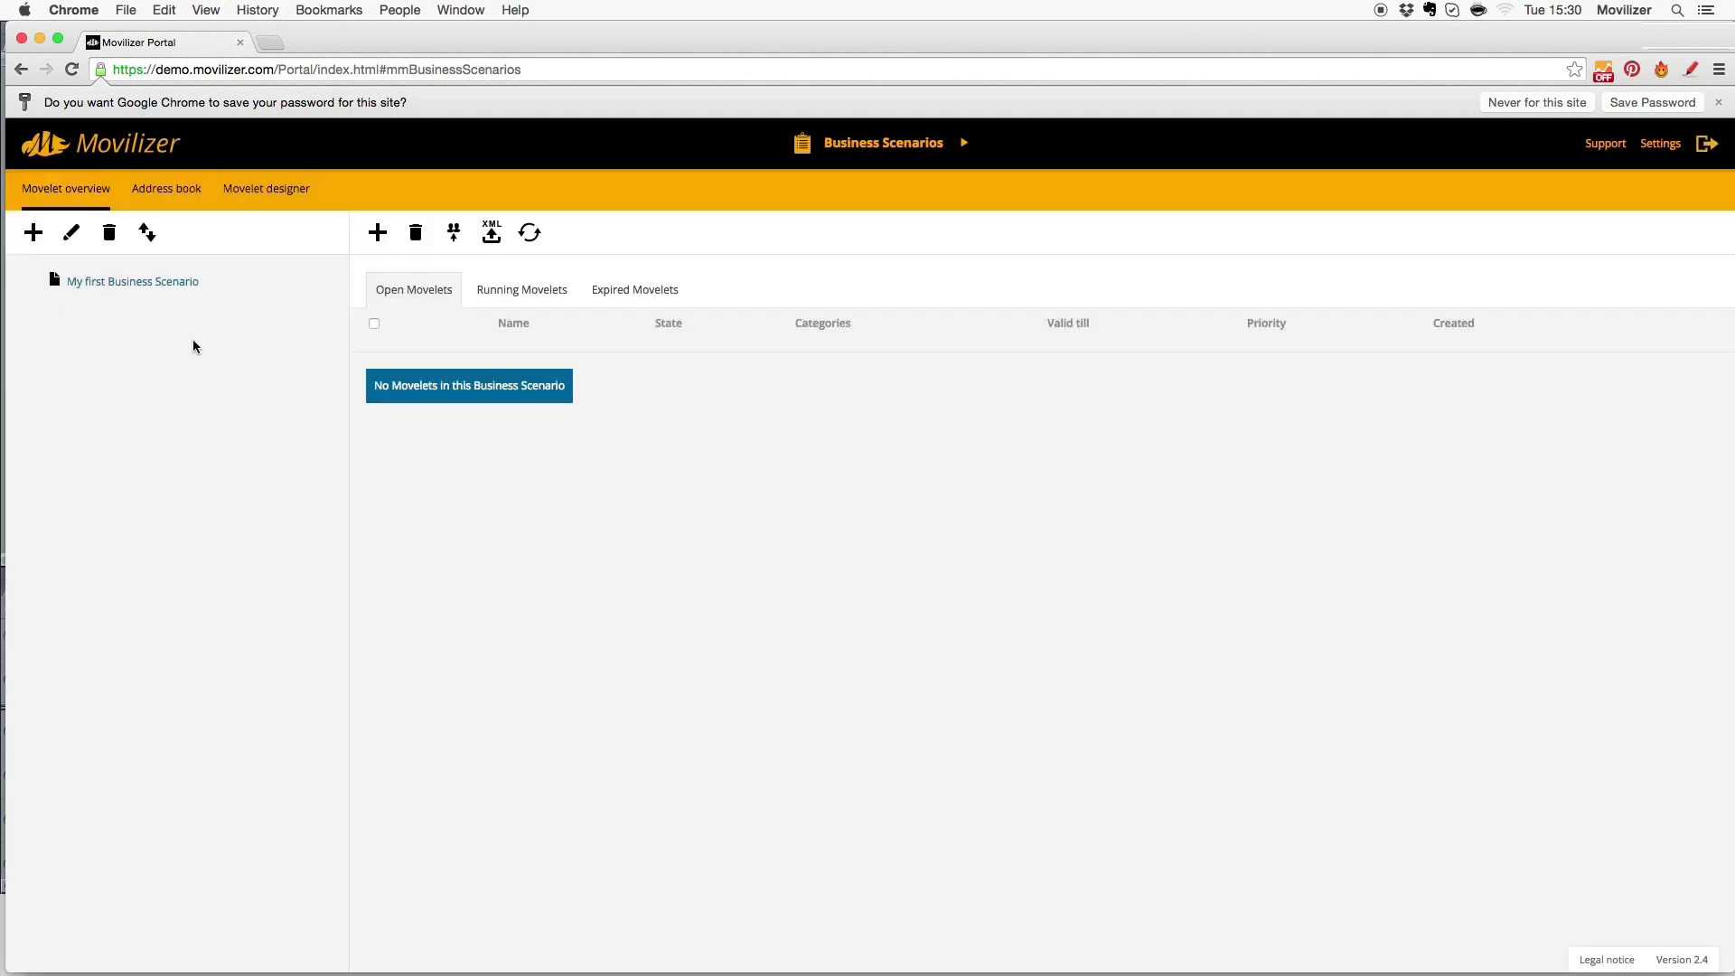
{"action": "left_click", "coordinate": [379, 233]}
{"action": "left_click", "coordinate": [278, 305]}
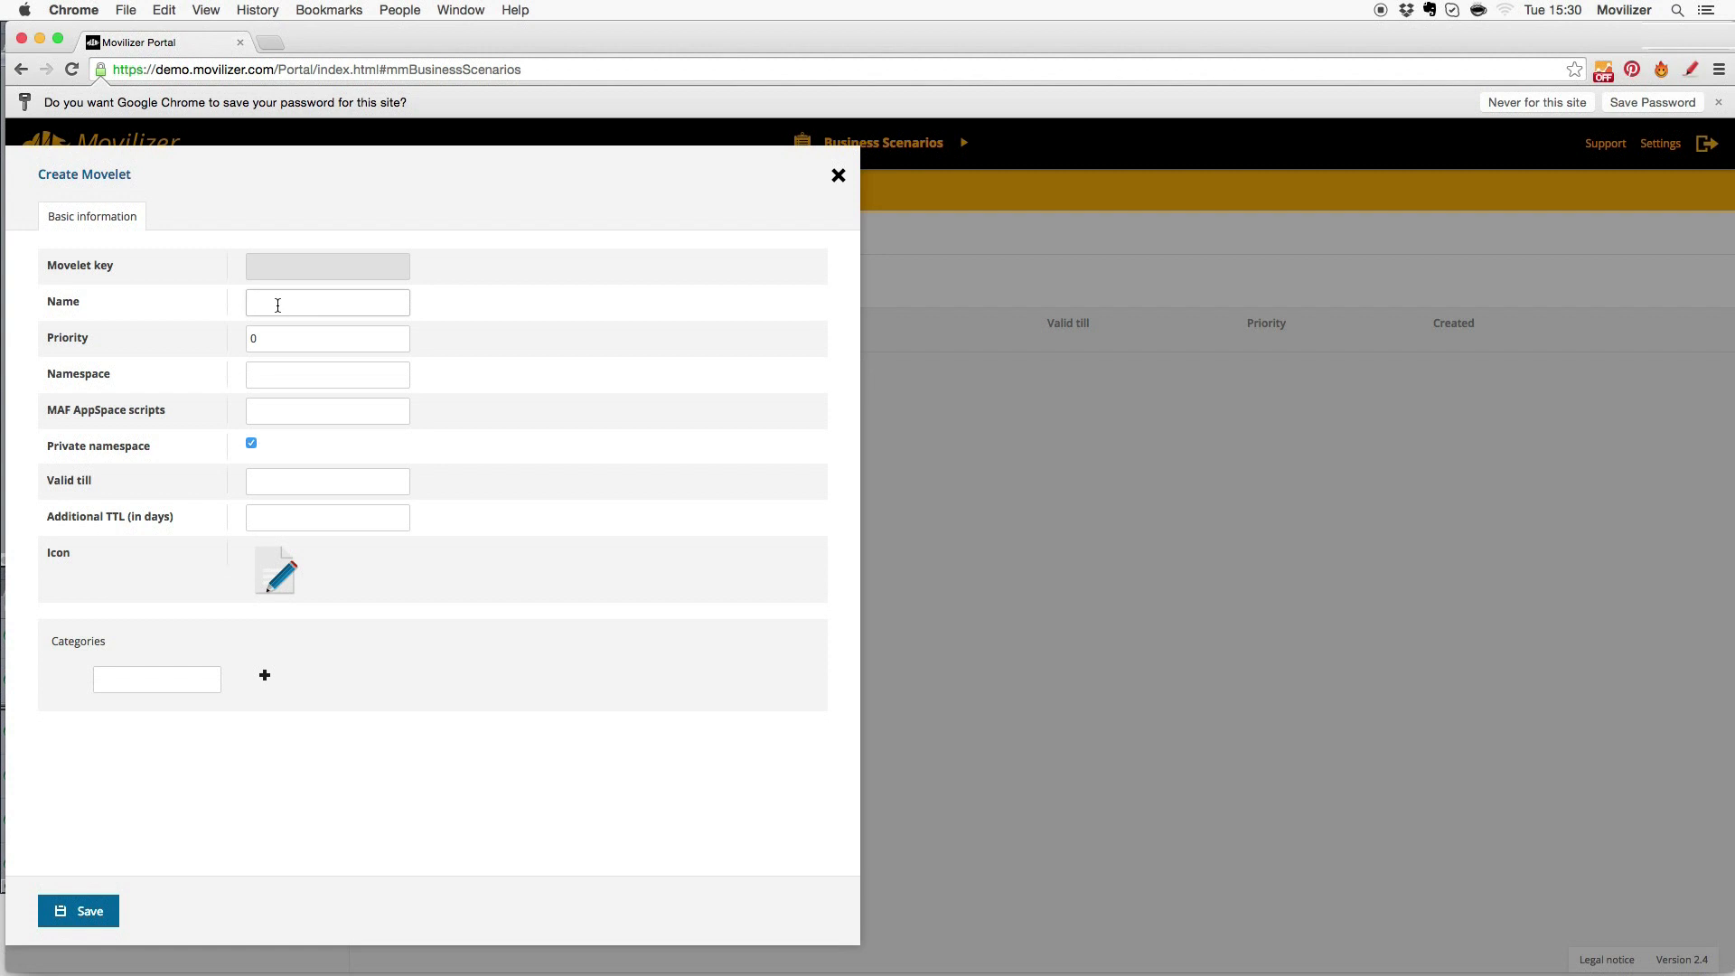
{"action": "type", "text": "My first Movelet"}
{"action": "left_click", "coordinate": [276, 571]}
{"action": "left_click", "coordinate": [367, 484]}
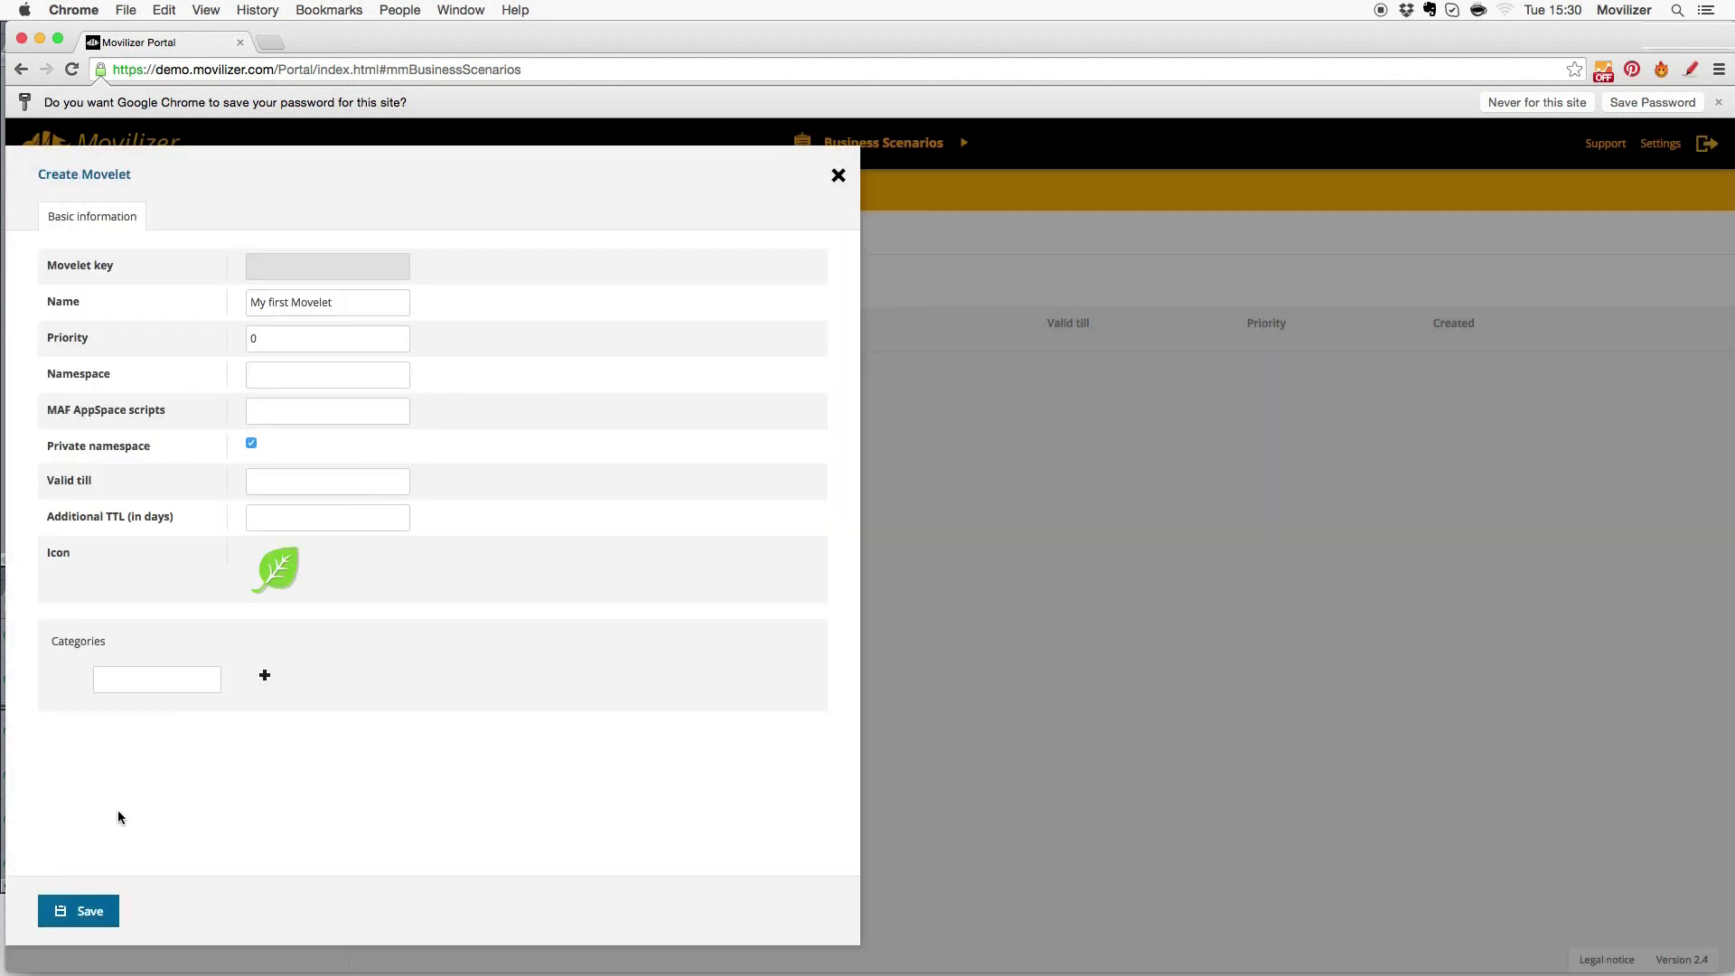
{"action": "left_click", "coordinate": [87, 915]}
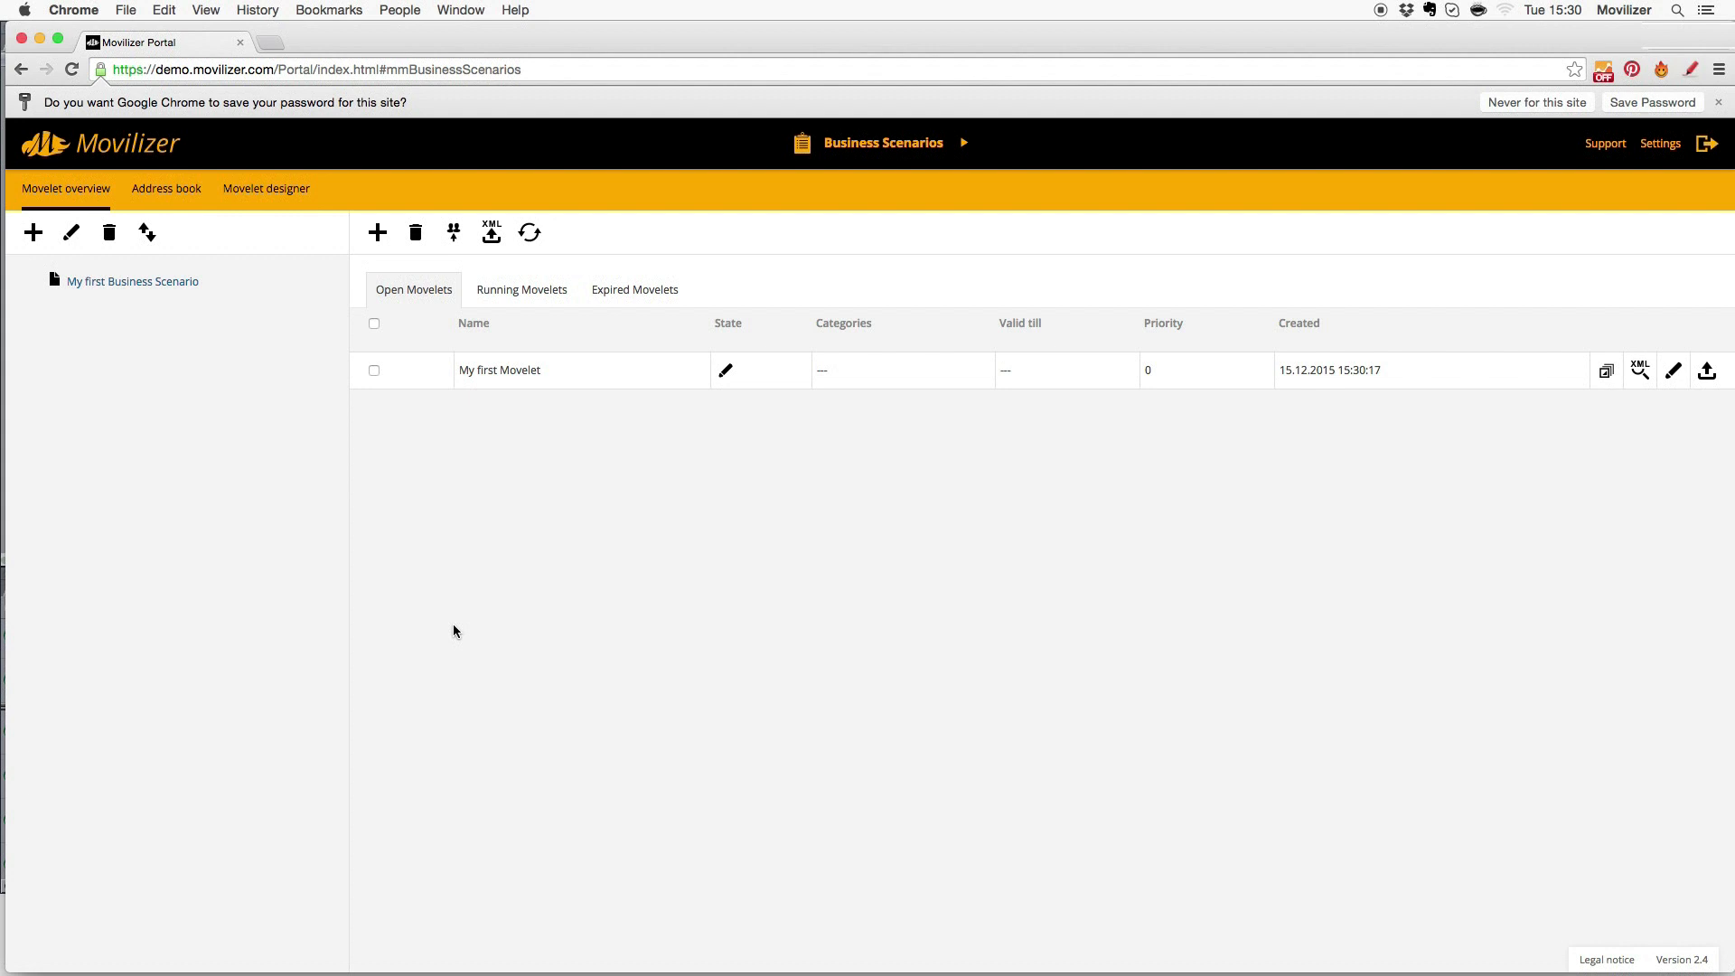
- Open My first Movelet in the designer and start a follow-up screen after the initial screen
{"action": "left_click", "coordinate": [502, 372]}
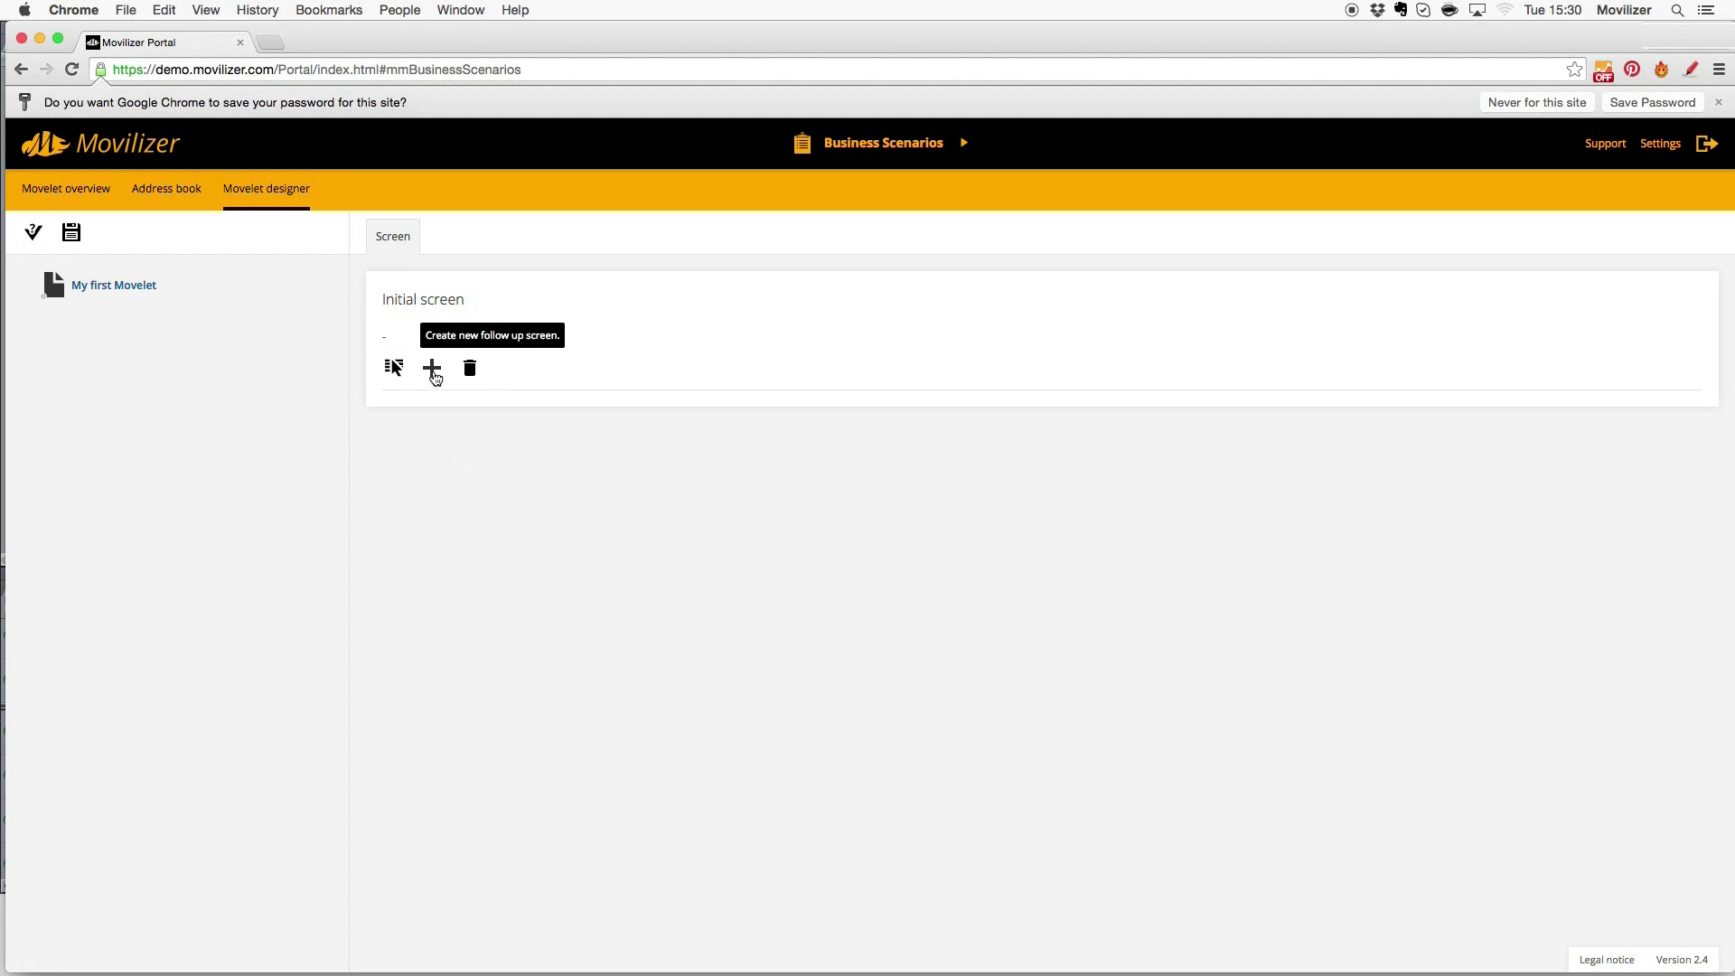
{"action": "left_click", "coordinate": [433, 370]}
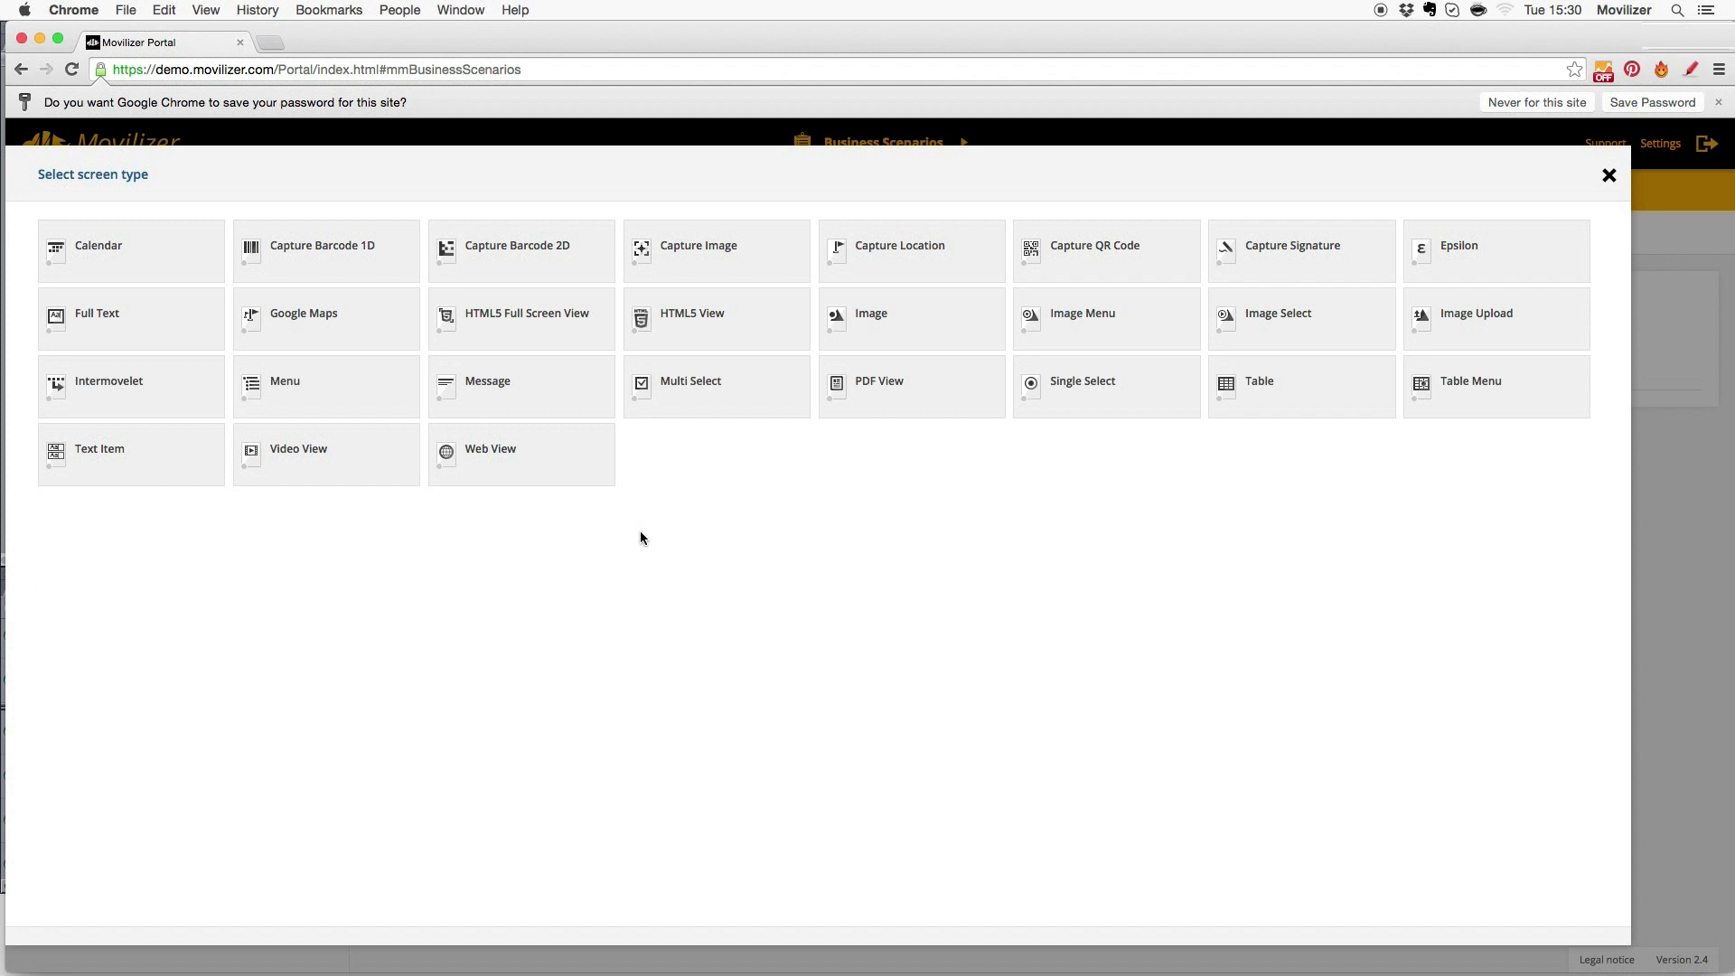
- Add a Message screen titled 'Hello World' with text 'Hello world here is Movilizer'
{"action": "left_click", "coordinate": [522, 387]}
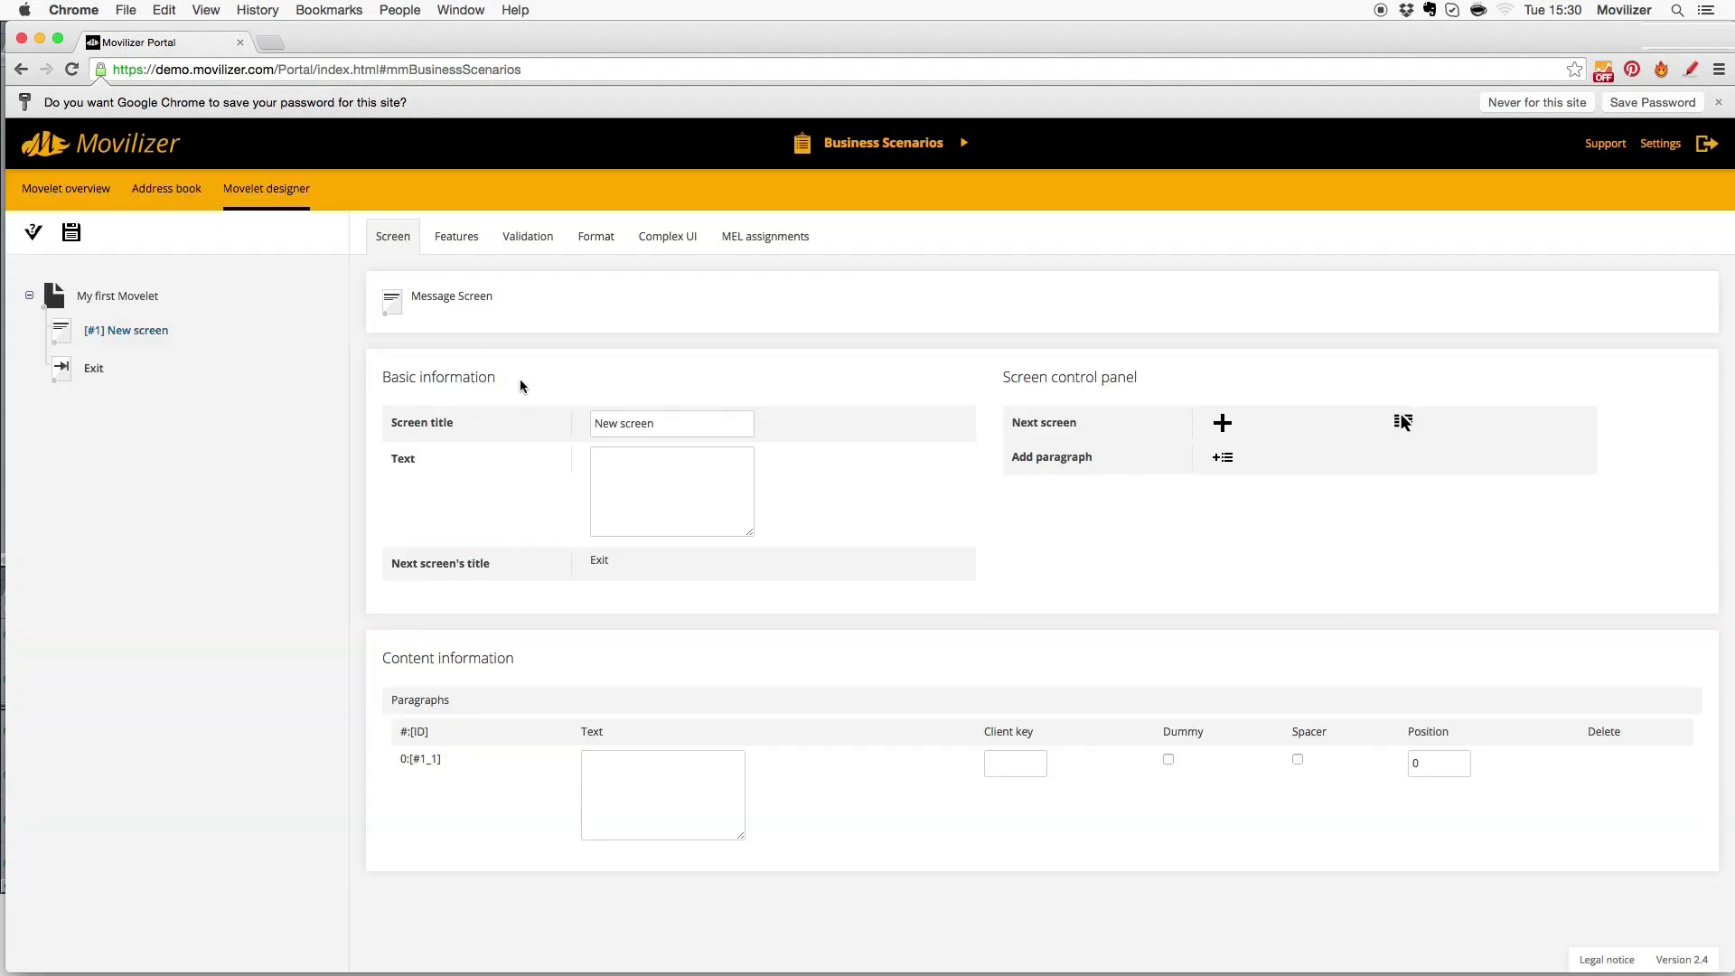
{"action": "triple_click", "coordinate": [656, 424]}
{"action": "type", "text": "Hello World"}
{"action": "key", "text": "Tab"}
{"action": "type", "text": "Hello"}
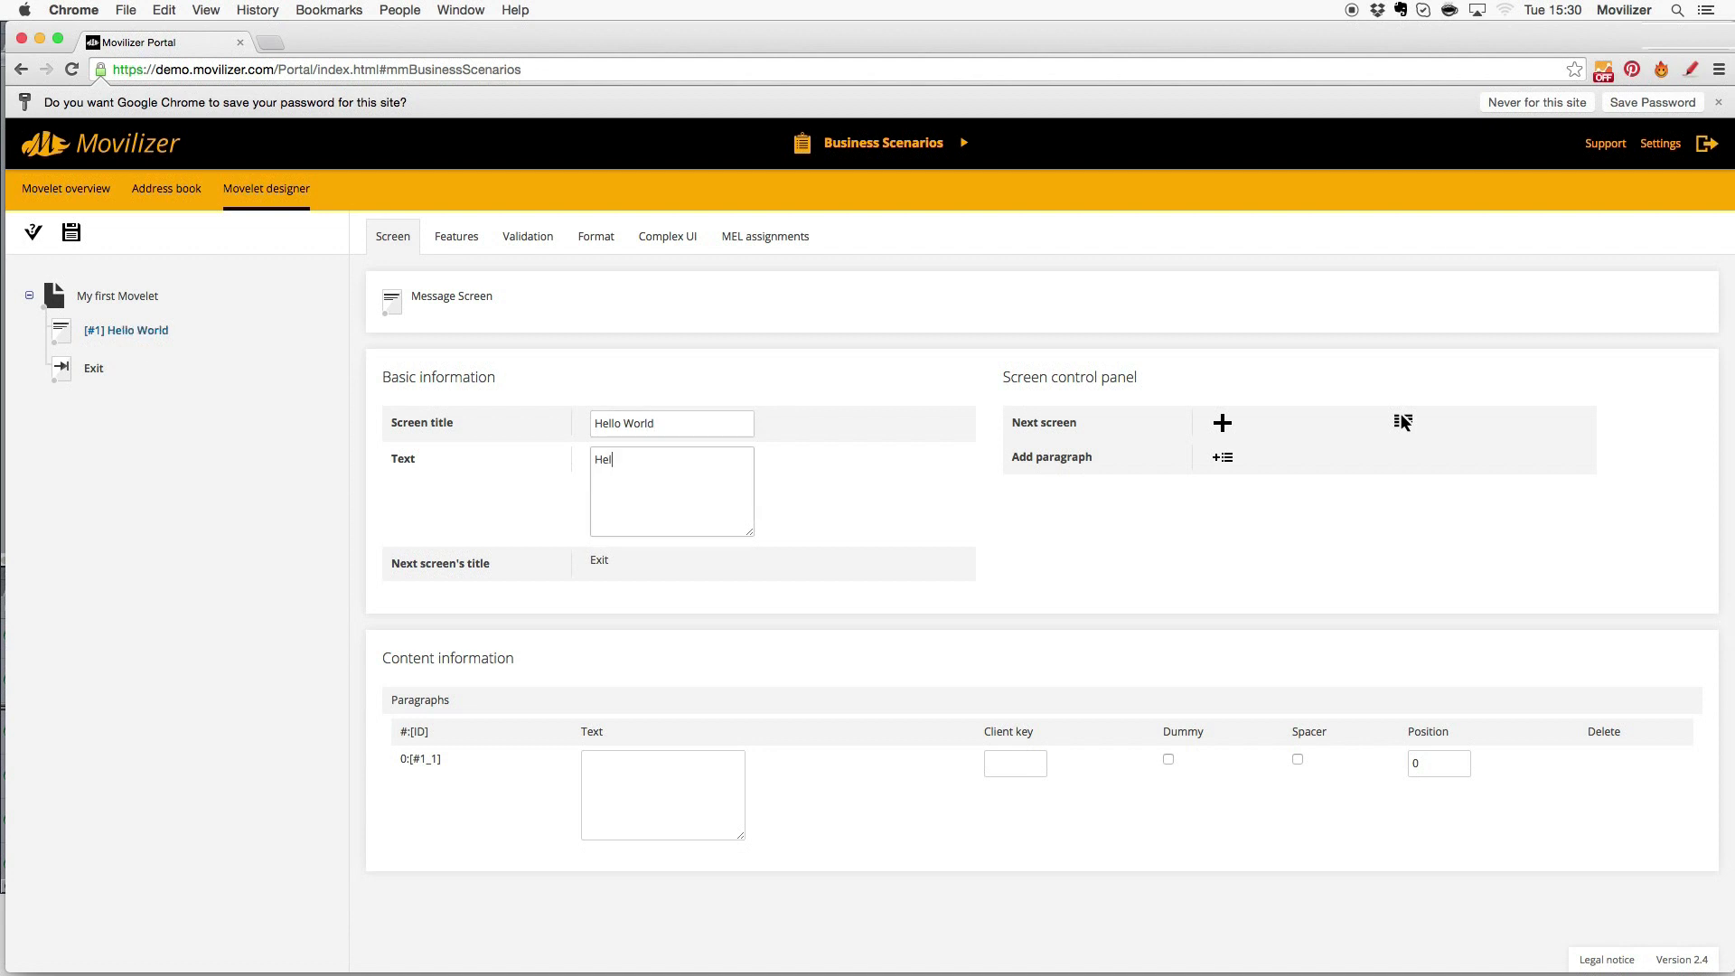
{"action": "type", "text": " world here is Movilizer!"}
- Add a Capture Image screen titled 'Take a picture!' with the prompt 'What do you see?'
{"action": "left_click", "coordinate": [1224, 423]}
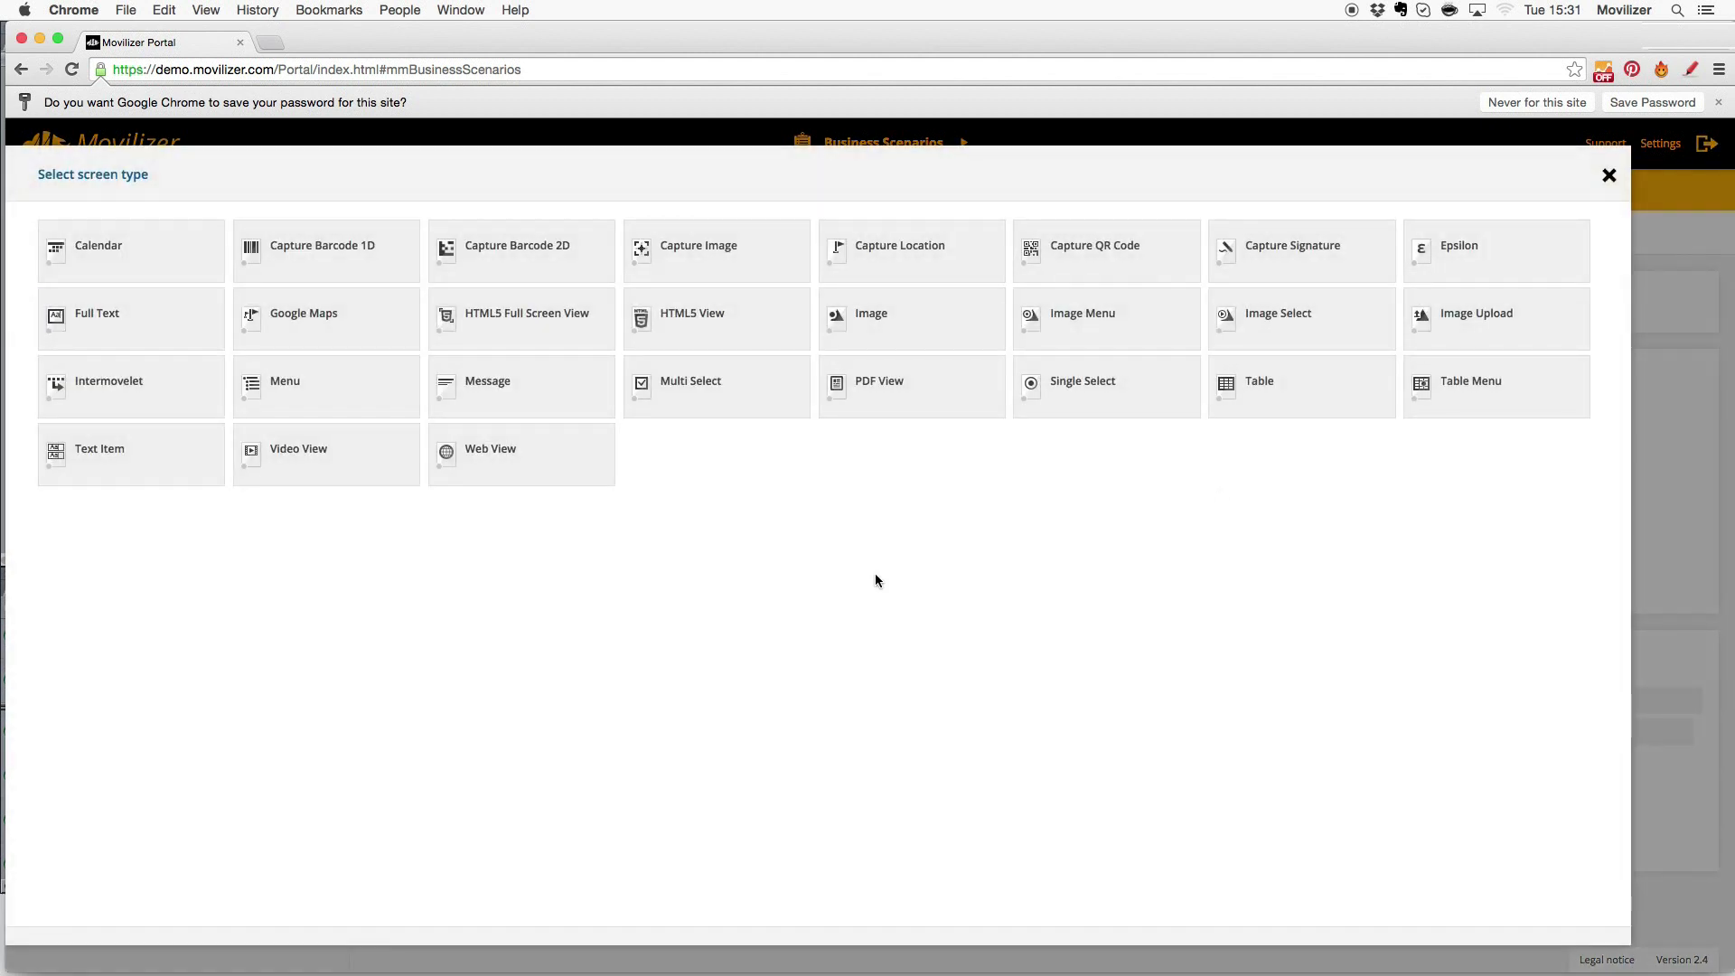
{"action": "left_click", "coordinate": [708, 248]}
{"action": "left_click_drag", "start_coordinate": [650, 435], "coordinate": [594, 432]}
{"action": "type", "text": "Take a "}
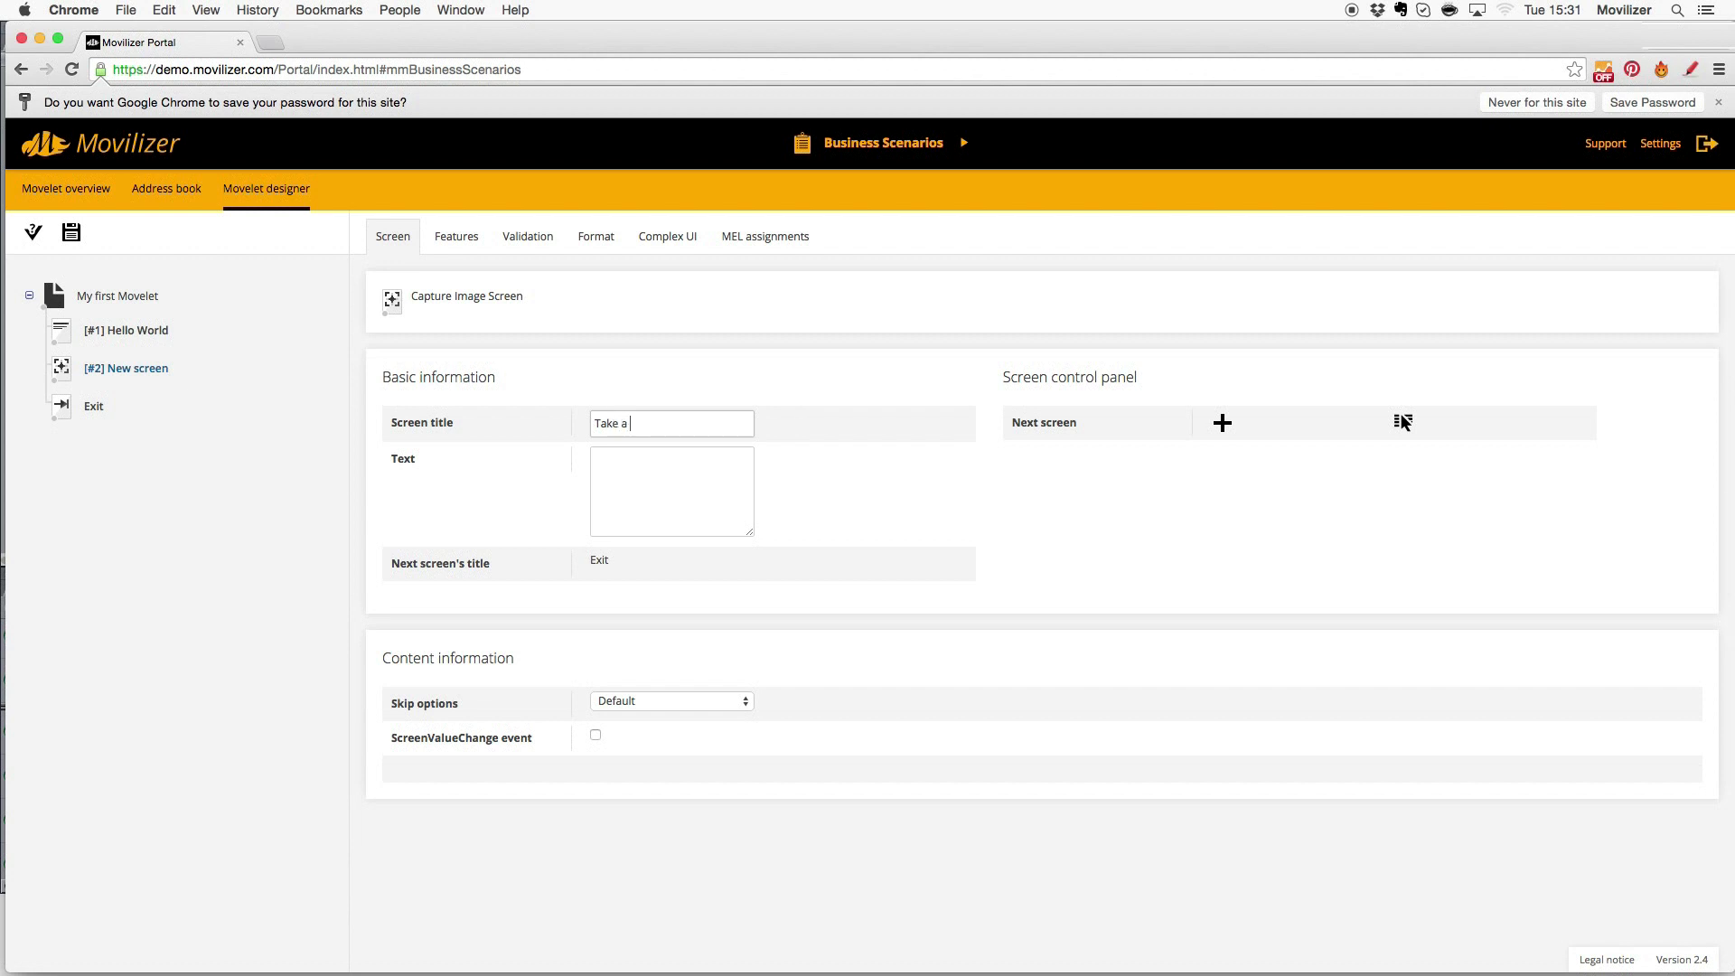
{"action": "type", "text": "picture"}
{"action": "key", "text": "BackSpace"}
{"action": "key", "text": "BackSpace"}
{"action": "key", "text": "BackSpace"}
{"action": "key", "text": "BackSpace"}
{"action": "type", "text": "ture"}
{"action": "key", "text": "Tab"}
{"action": "type", "text": "What do you see?"}
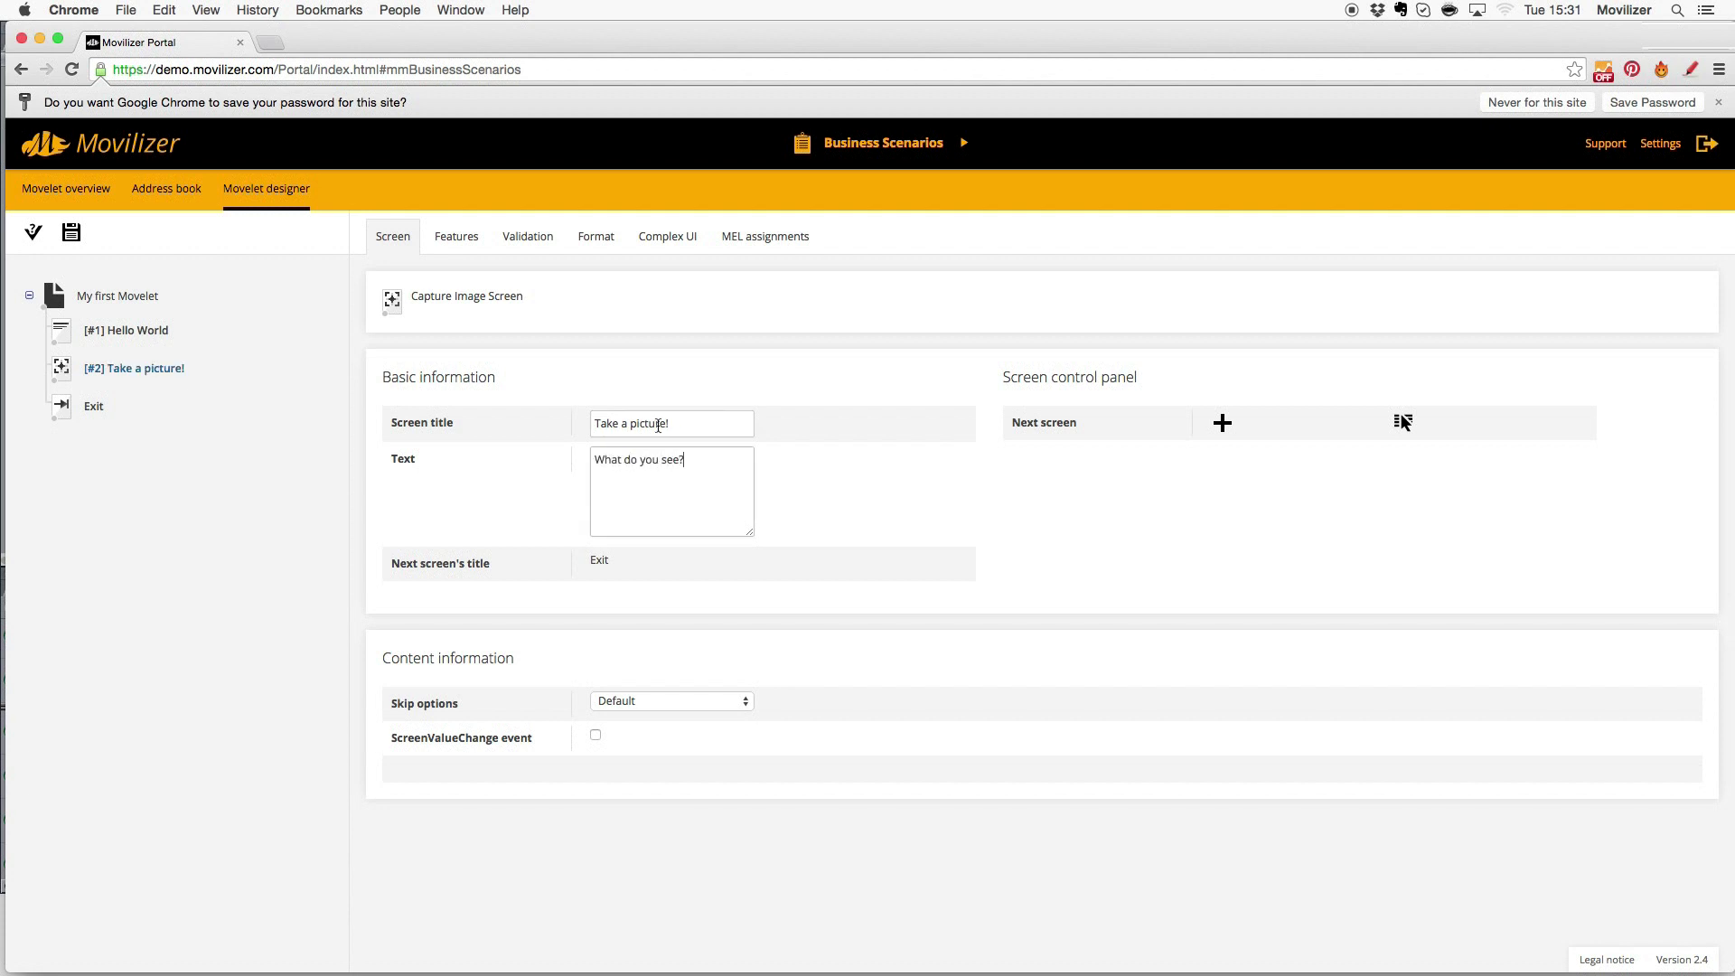
- Add a Single Select screen 'Your Opinion' asking 'How did you like this Movelet?' with option 'Not so much.'
{"action": "left_click", "coordinate": [1224, 423]}
{"action": "left_click", "coordinate": [1056, 390]}
{"action": "triple_click", "coordinate": [692, 426]}
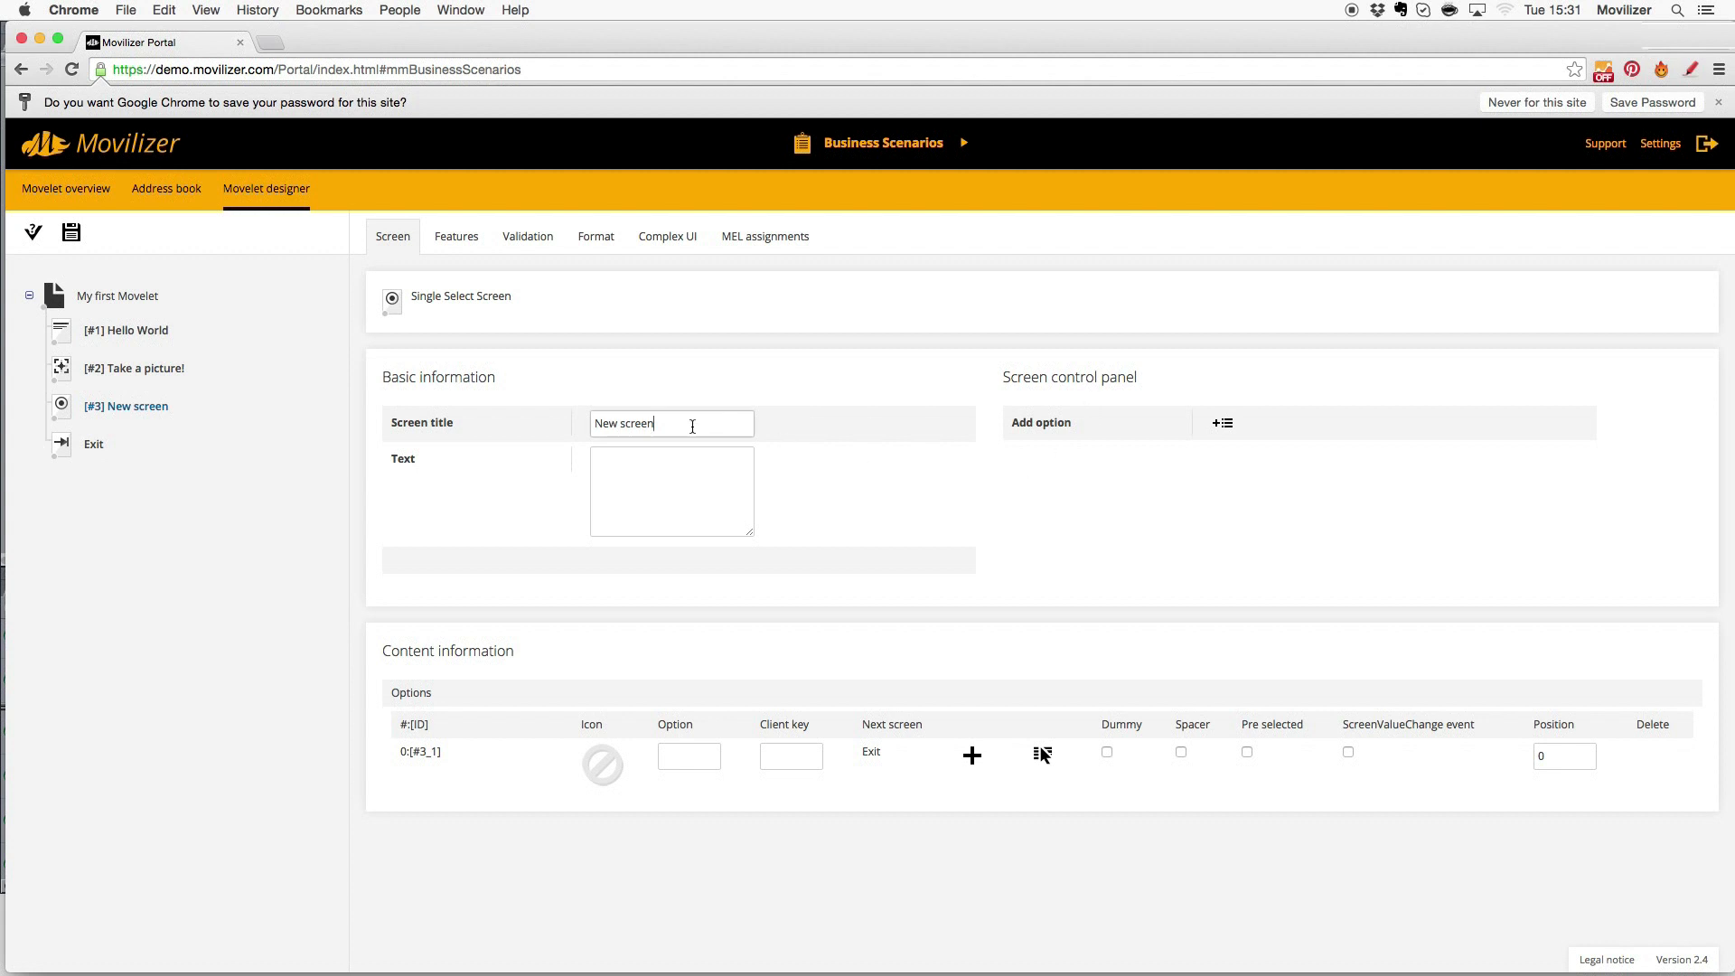
{"action": "type", "text": "Your Opinion"}
{"action": "left_click", "coordinate": [705, 469]}
{"action": "type", "text": "How did you like t"}
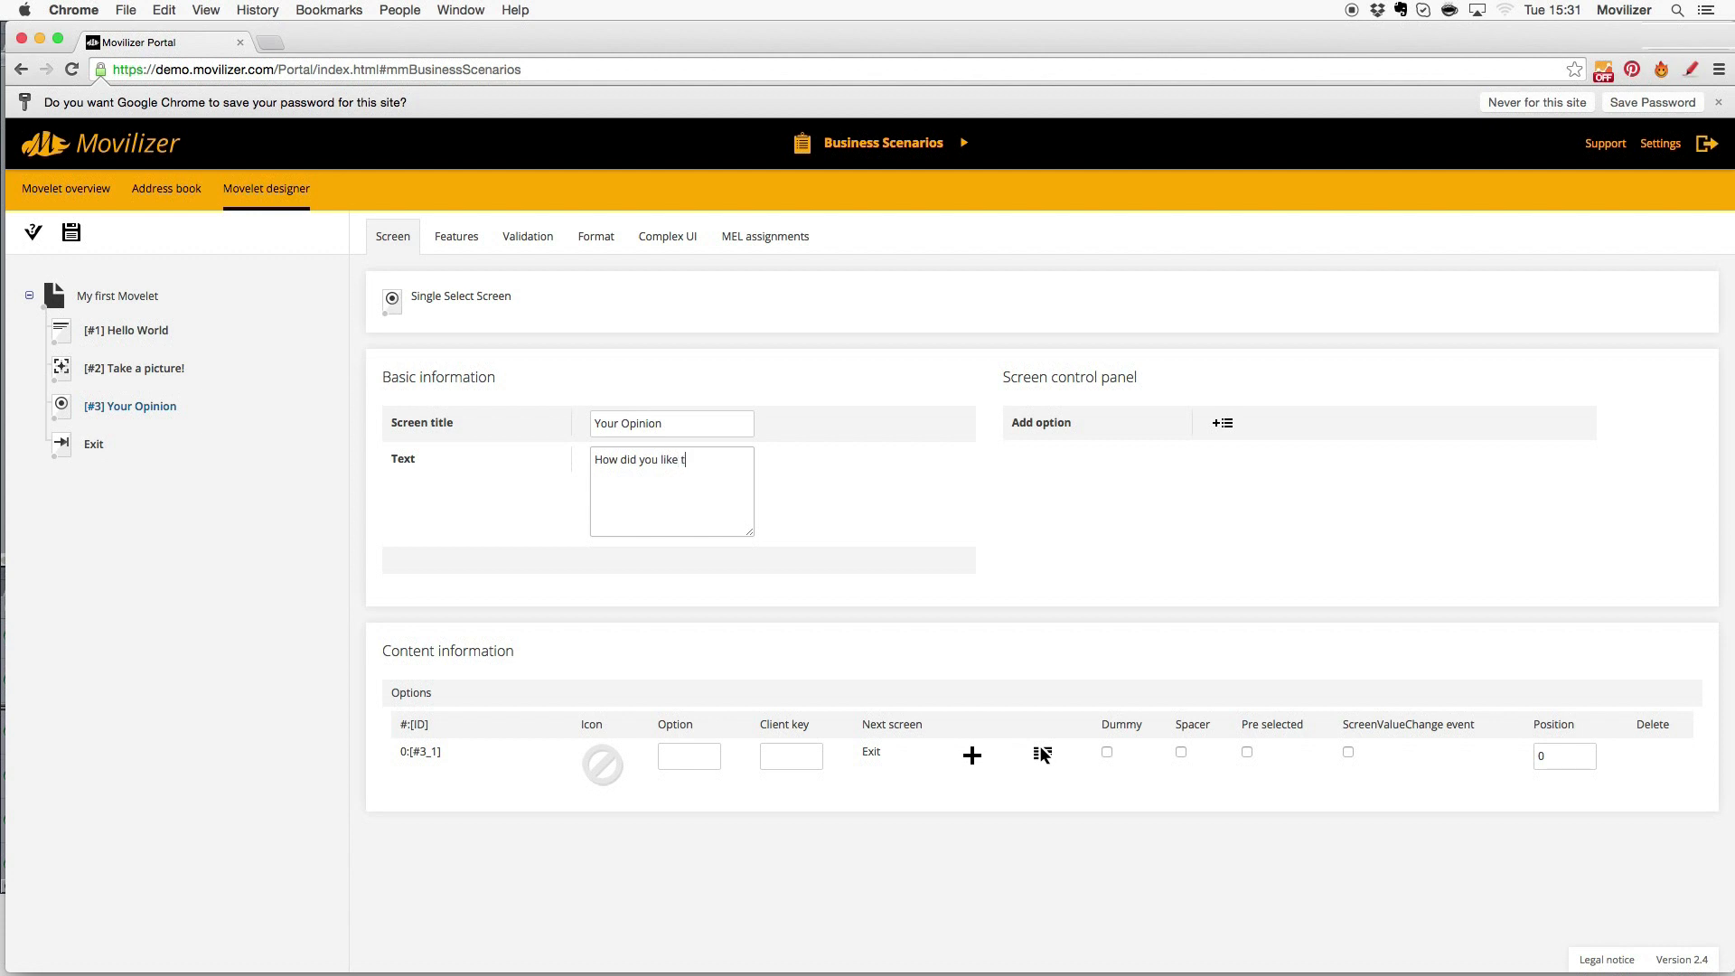
{"action": "type", "text": "his Movelet?"}
{"action": "left_click", "coordinate": [714, 764]}
{"action": "type", "text": "Not so much."}
- Add the answer options 'It was ok.' and 'Very Good!'
{"action": "left_click", "coordinate": [1222, 425]}
{"action": "type", "text": "It was ok."}
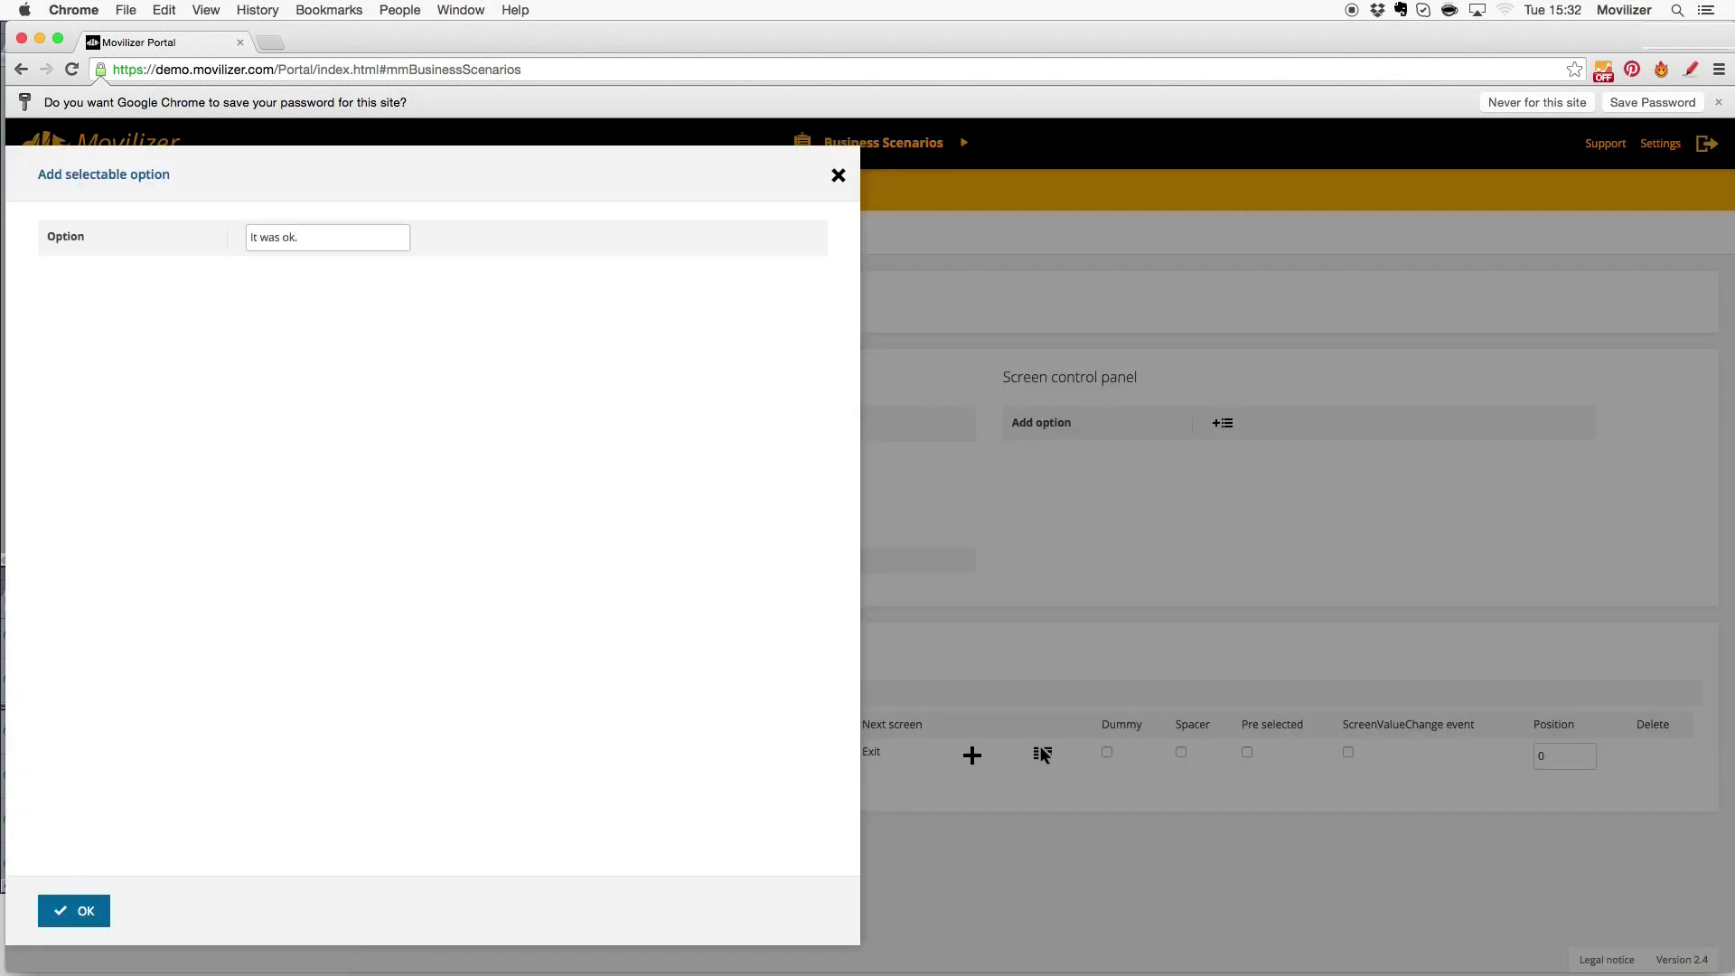
{"action": "left_click", "coordinate": [78, 910]}
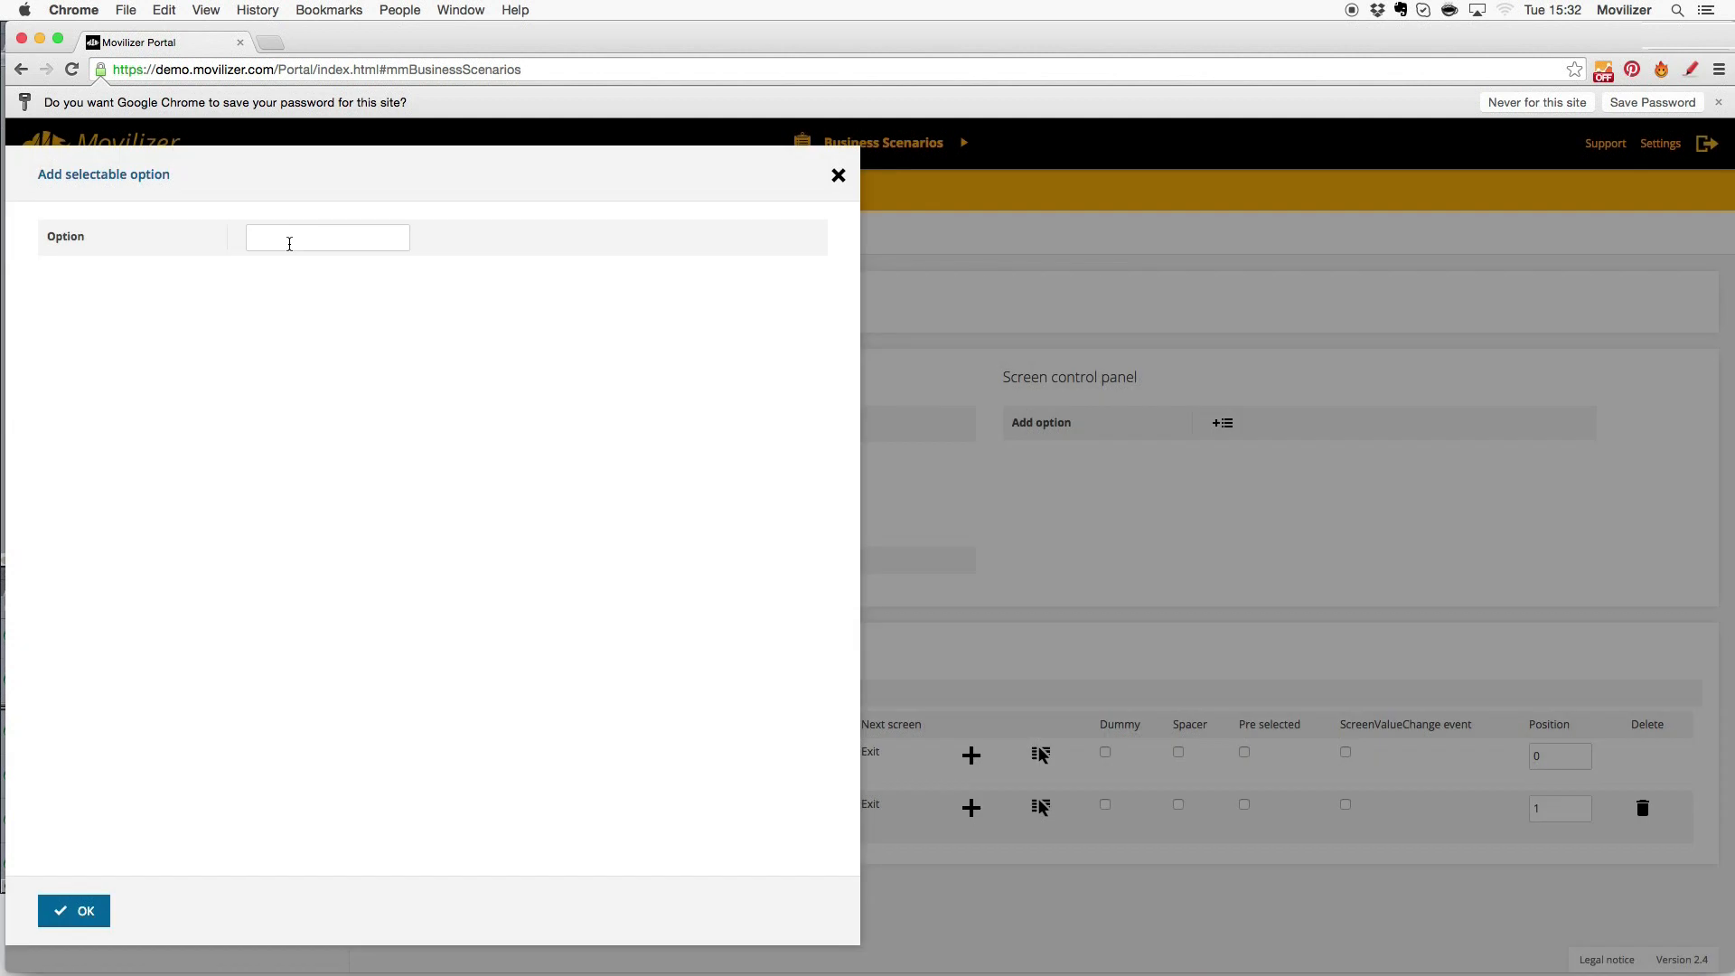
{"action": "type", "text": "Very Good!"}
{"action": "left_click", "coordinate": [83, 910]}
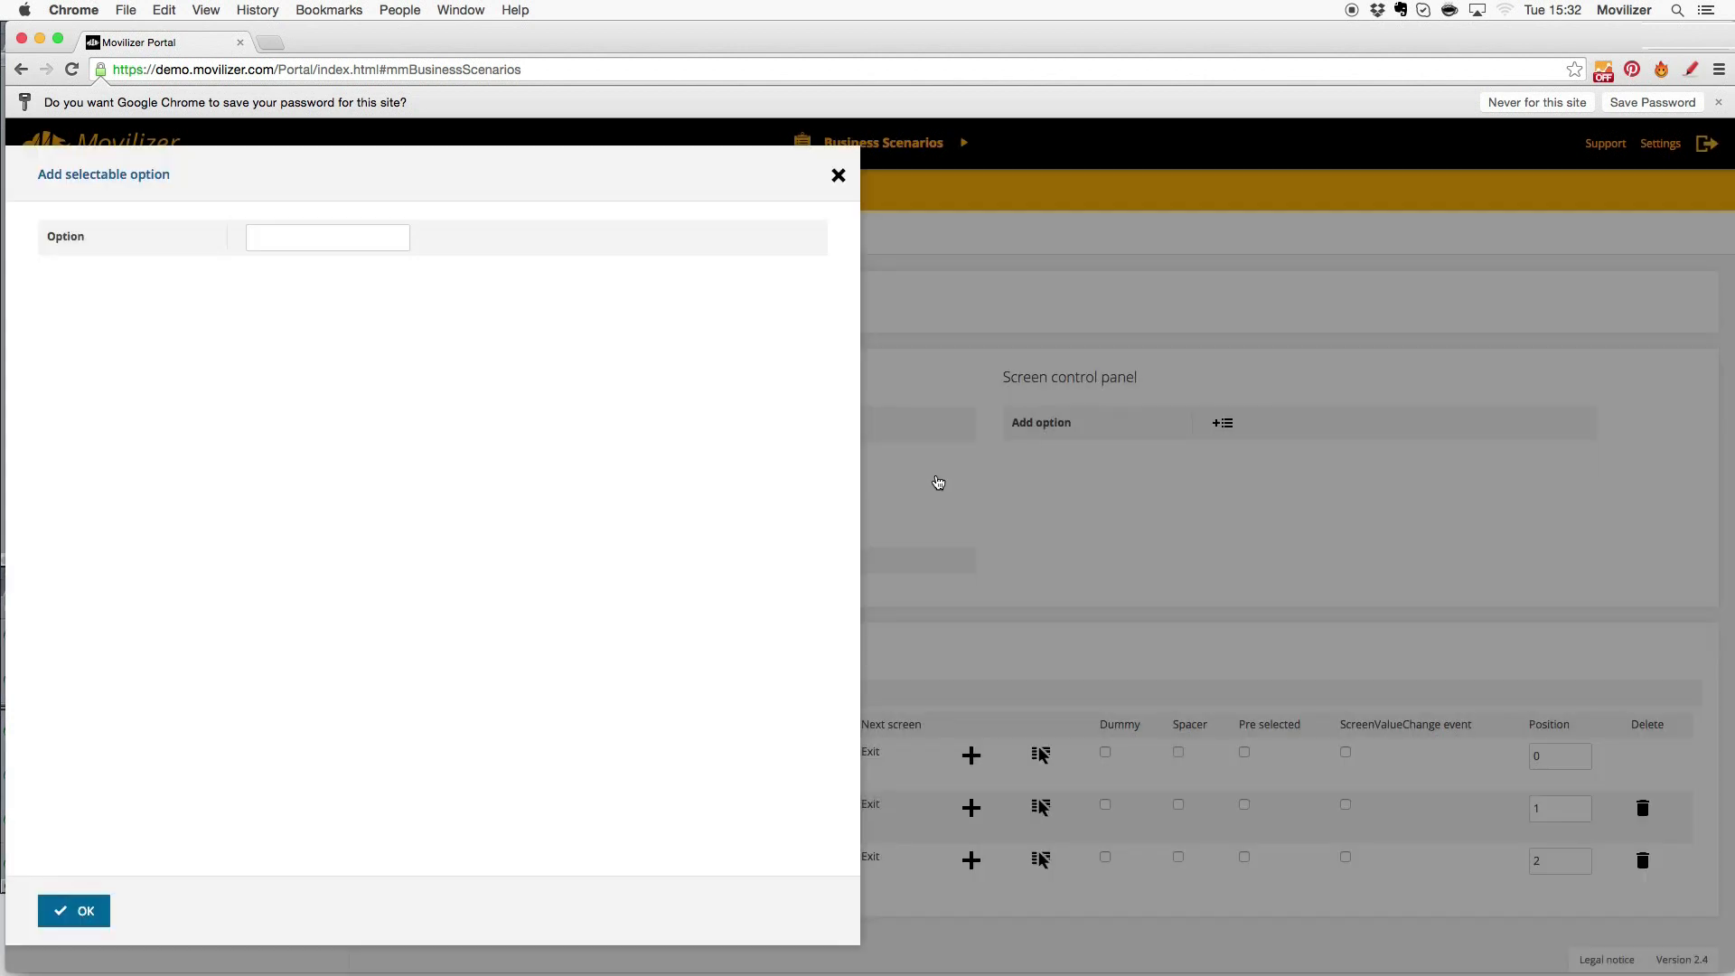
{"action": "left_click", "coordinate": [936, 475]}
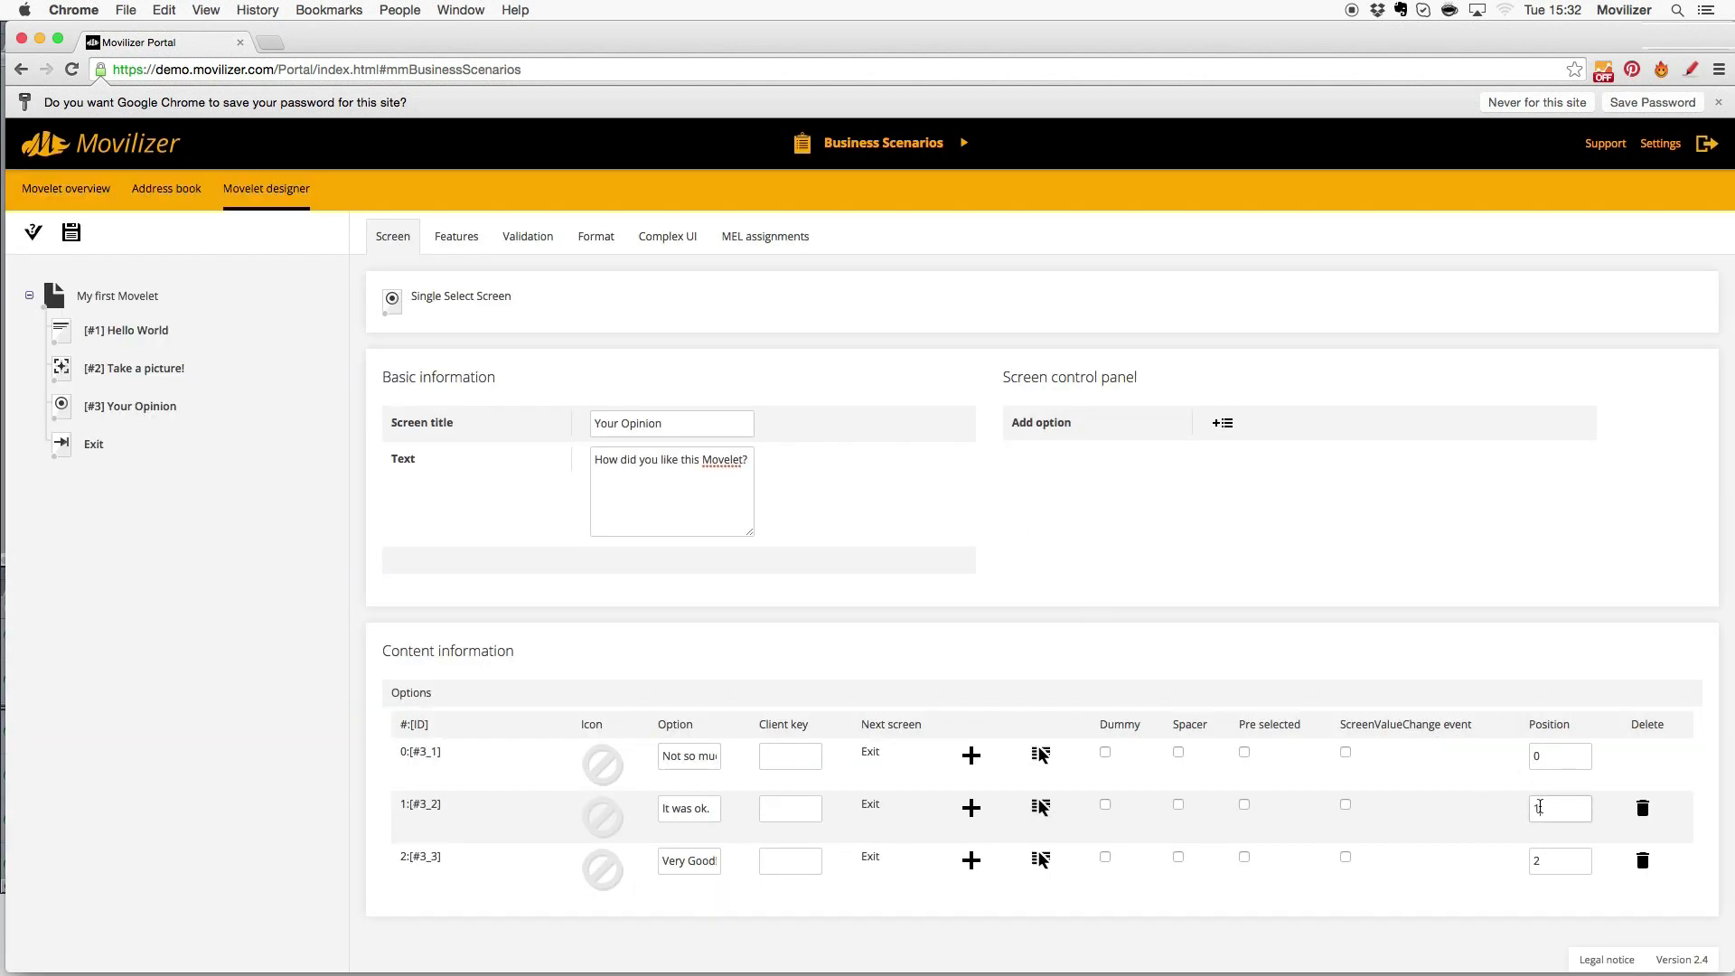
- Set the option positions to 0, 1, 2, save and validate the Movelet, then go to the Address book
{"action": "left_click", "coordinate": [1548, 764]}
{"action": "key", "text": "BackSpace"}
{"action": "type", "text": "1"}
{"action": "double_click", "coordinate": [1543, 811]}
{"action": "type", "text": "0"}
{"action": "left_click", "coordinate": [1457, 882]}
{"action": "left_click", "coordinate": [71, 231]}
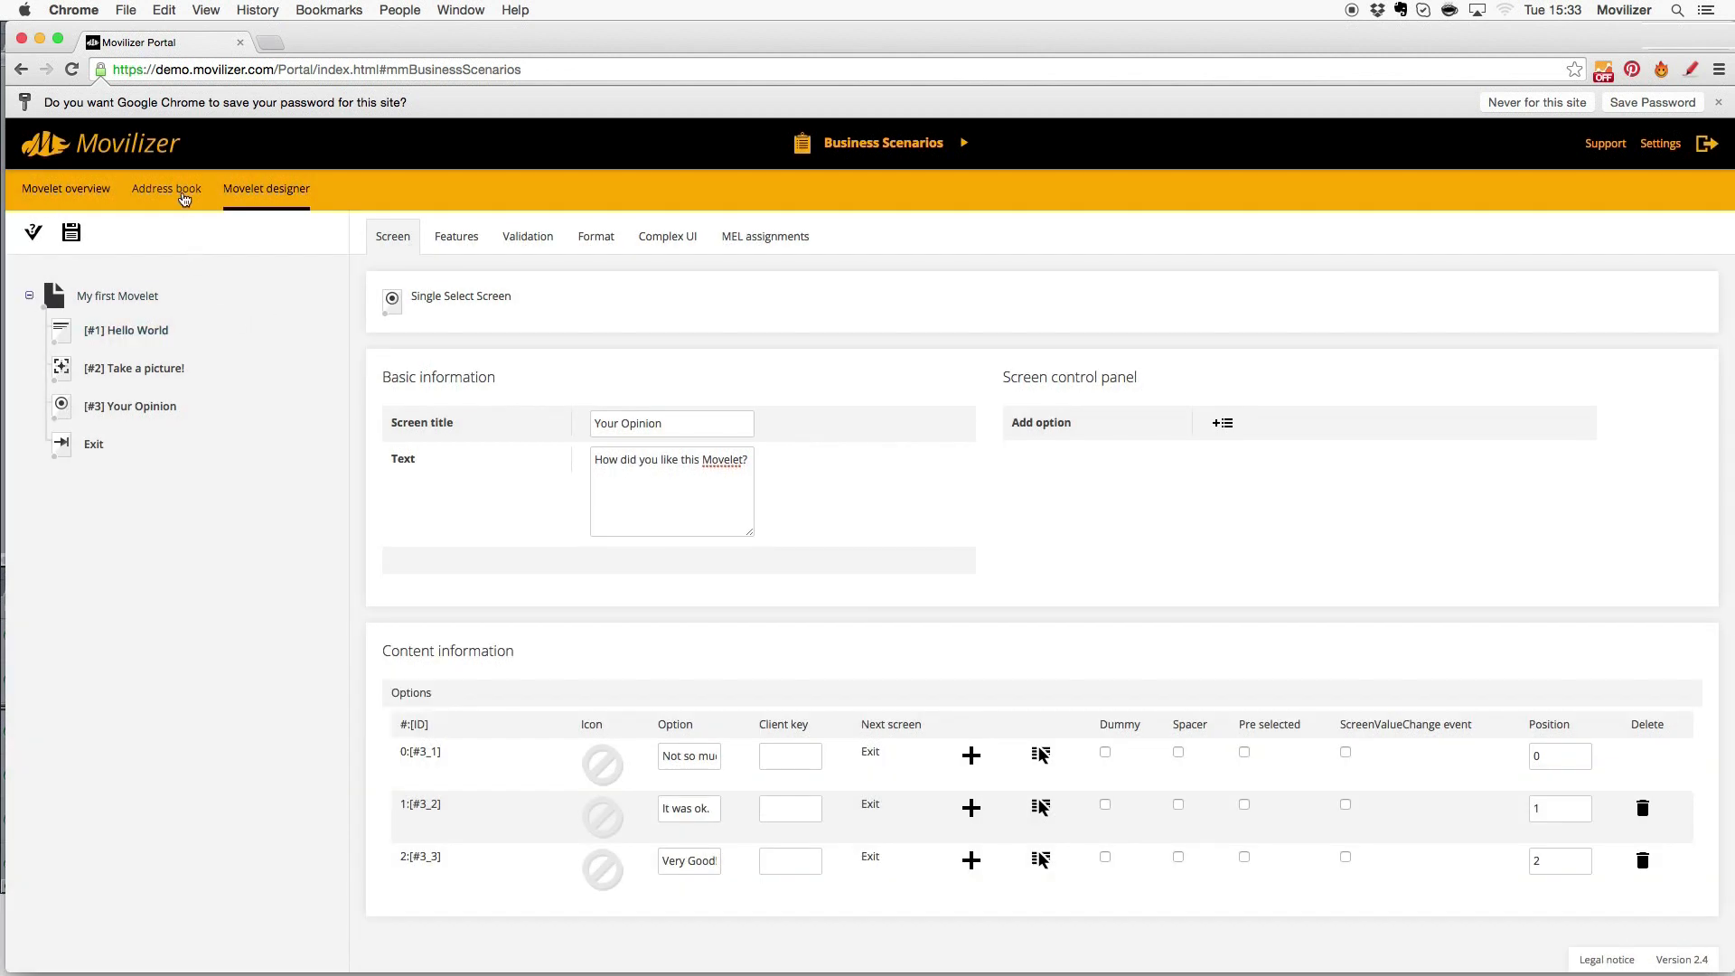
{"action": "left_click", "coordinate": [180, 188]}
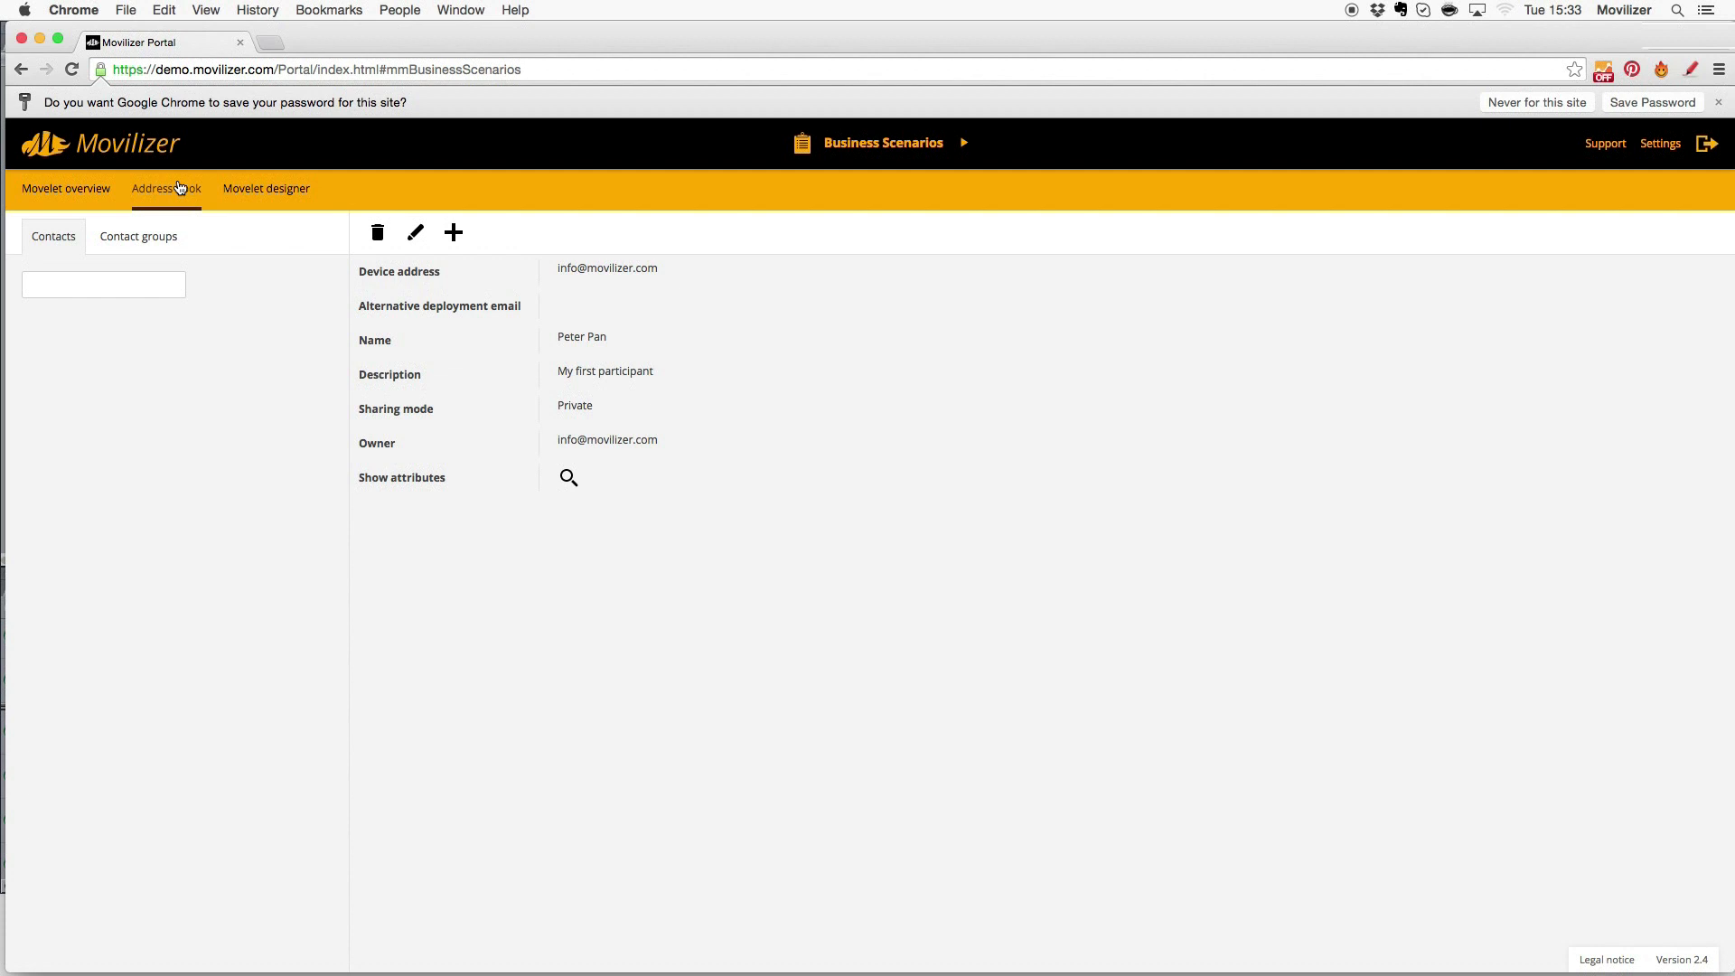
- Save a new contact with the device e-mail address, the participant's name and description 'My first Participant'
{"action": "left_click", "coordinate": [454, 233]}
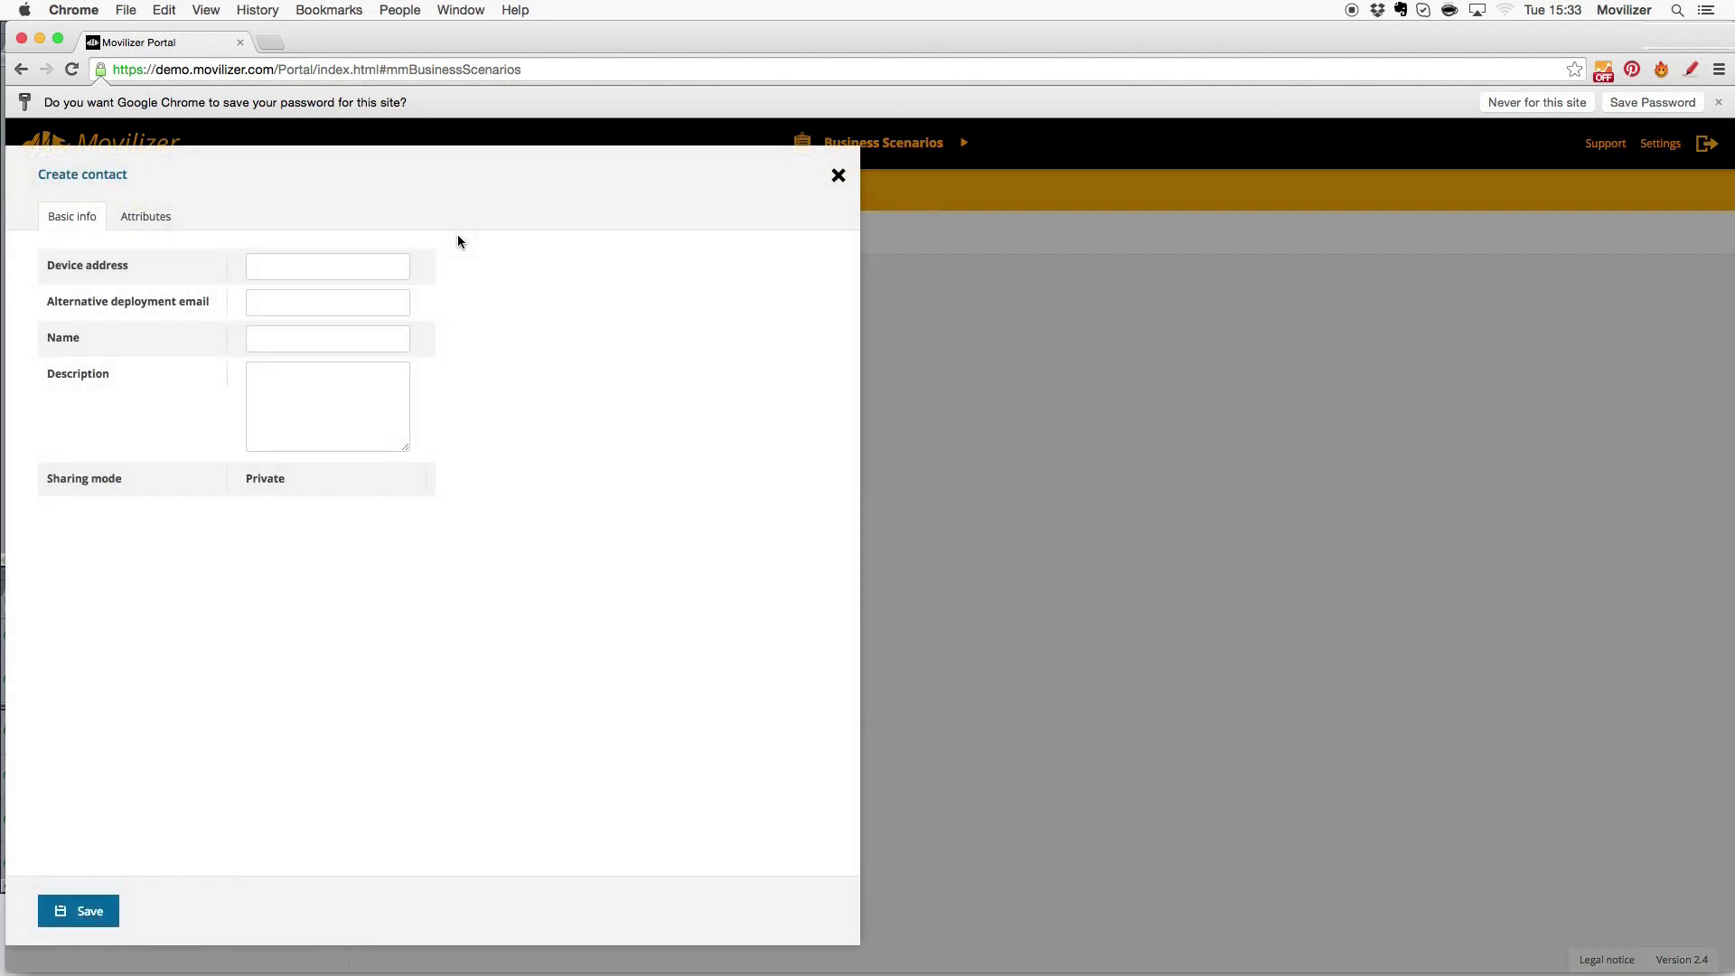
{"action": "left_click", "coordinate": [326, 269]}
{"action": "key", "text": "Tab"}
{"action": "key", "text": "Tab"}
{"action": "type", "text": "Peter Pan"}
{"action": "key", "text": "Tab"}
{"action": "type", "text": "My fir"}
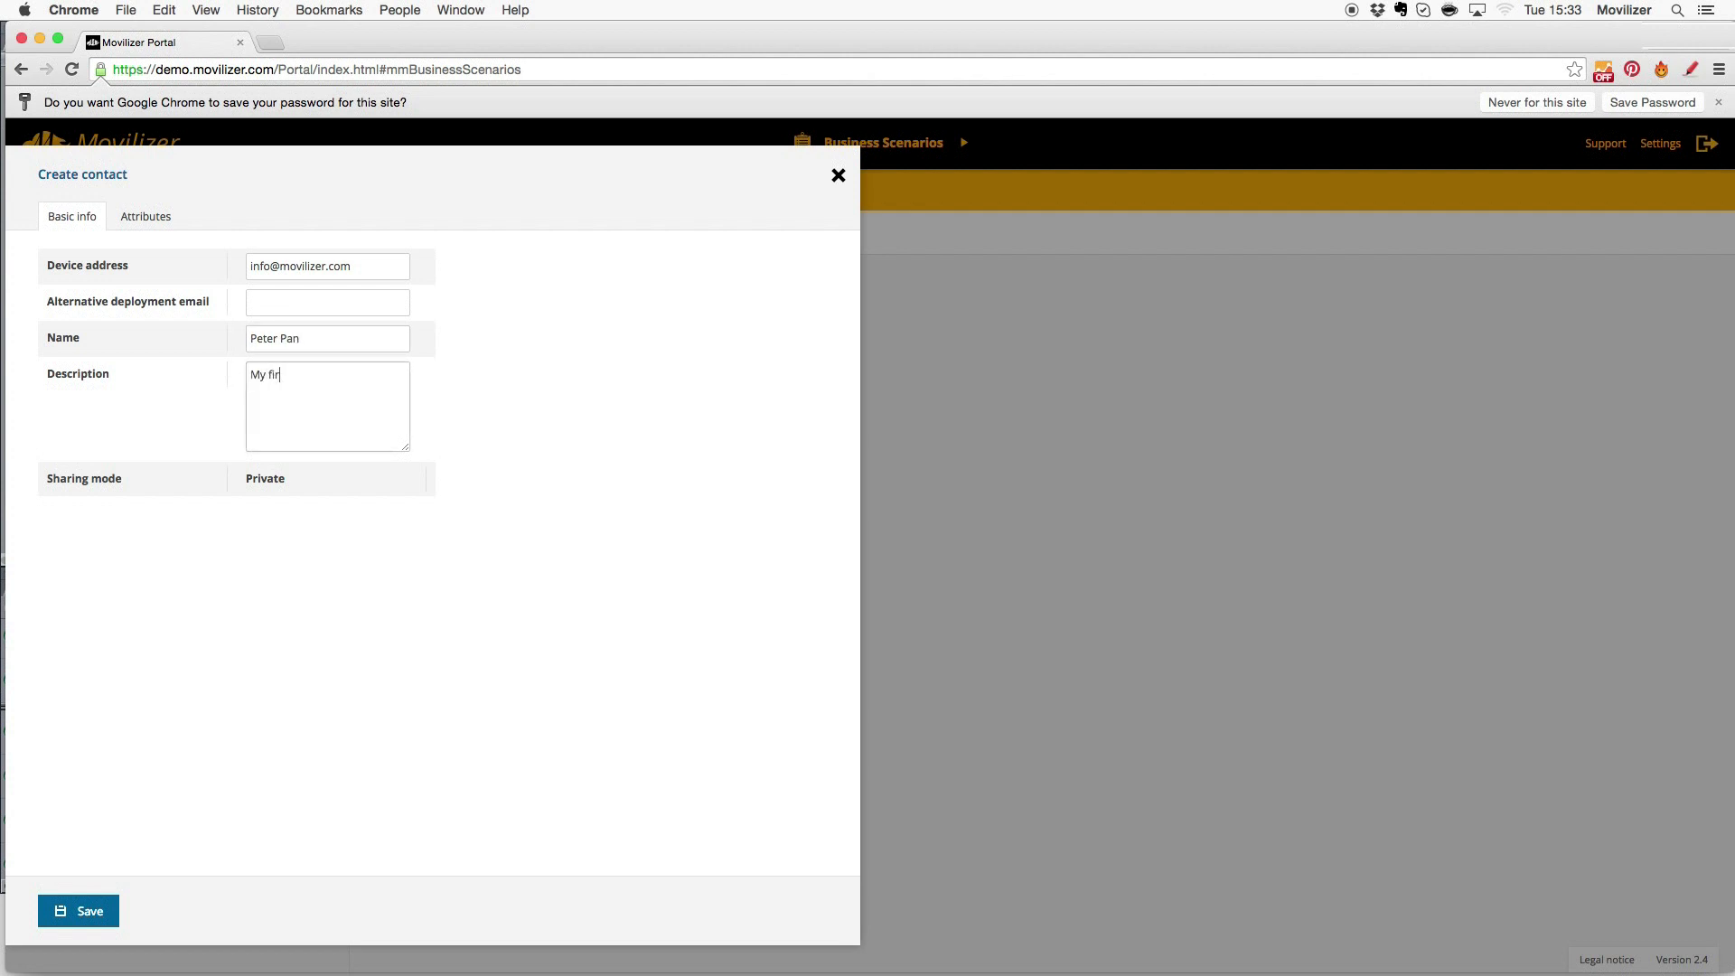
{"action": "type", "text": "st Participant"}
{"action": "left_click", "coordinate": [80, 910]}
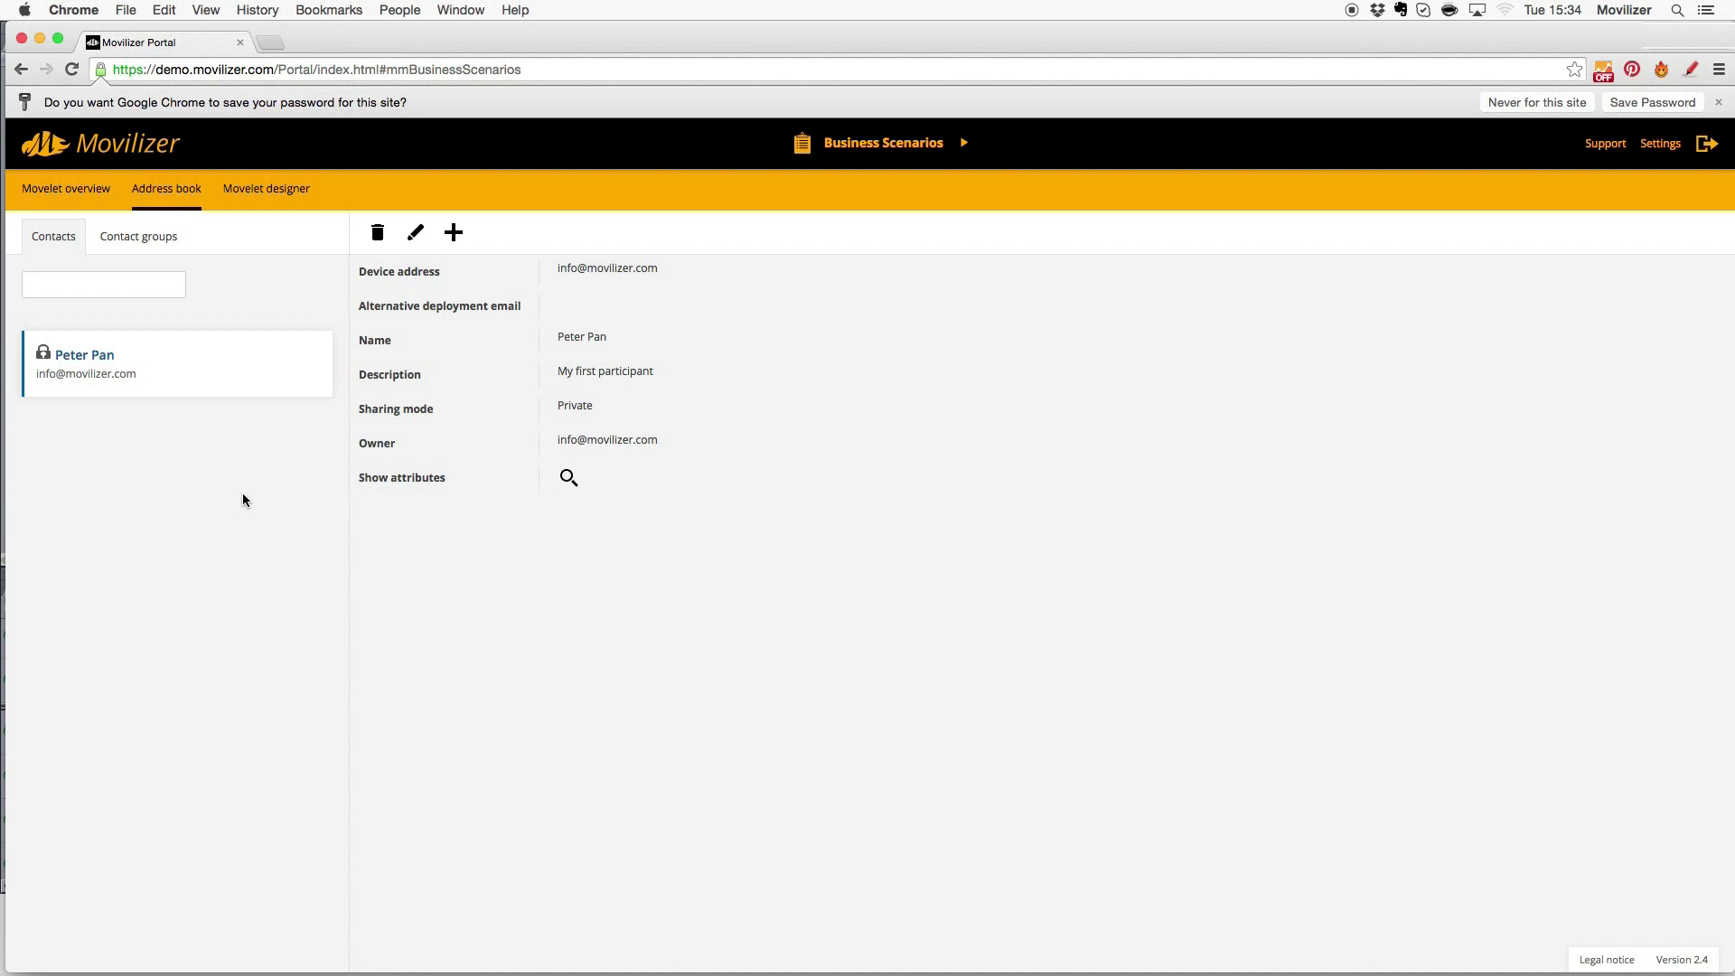
- Assign the new contact to My first Movelet from the Movelet overview and save the assignment
{"action": "left_click", "coordinate": [48, 201]}
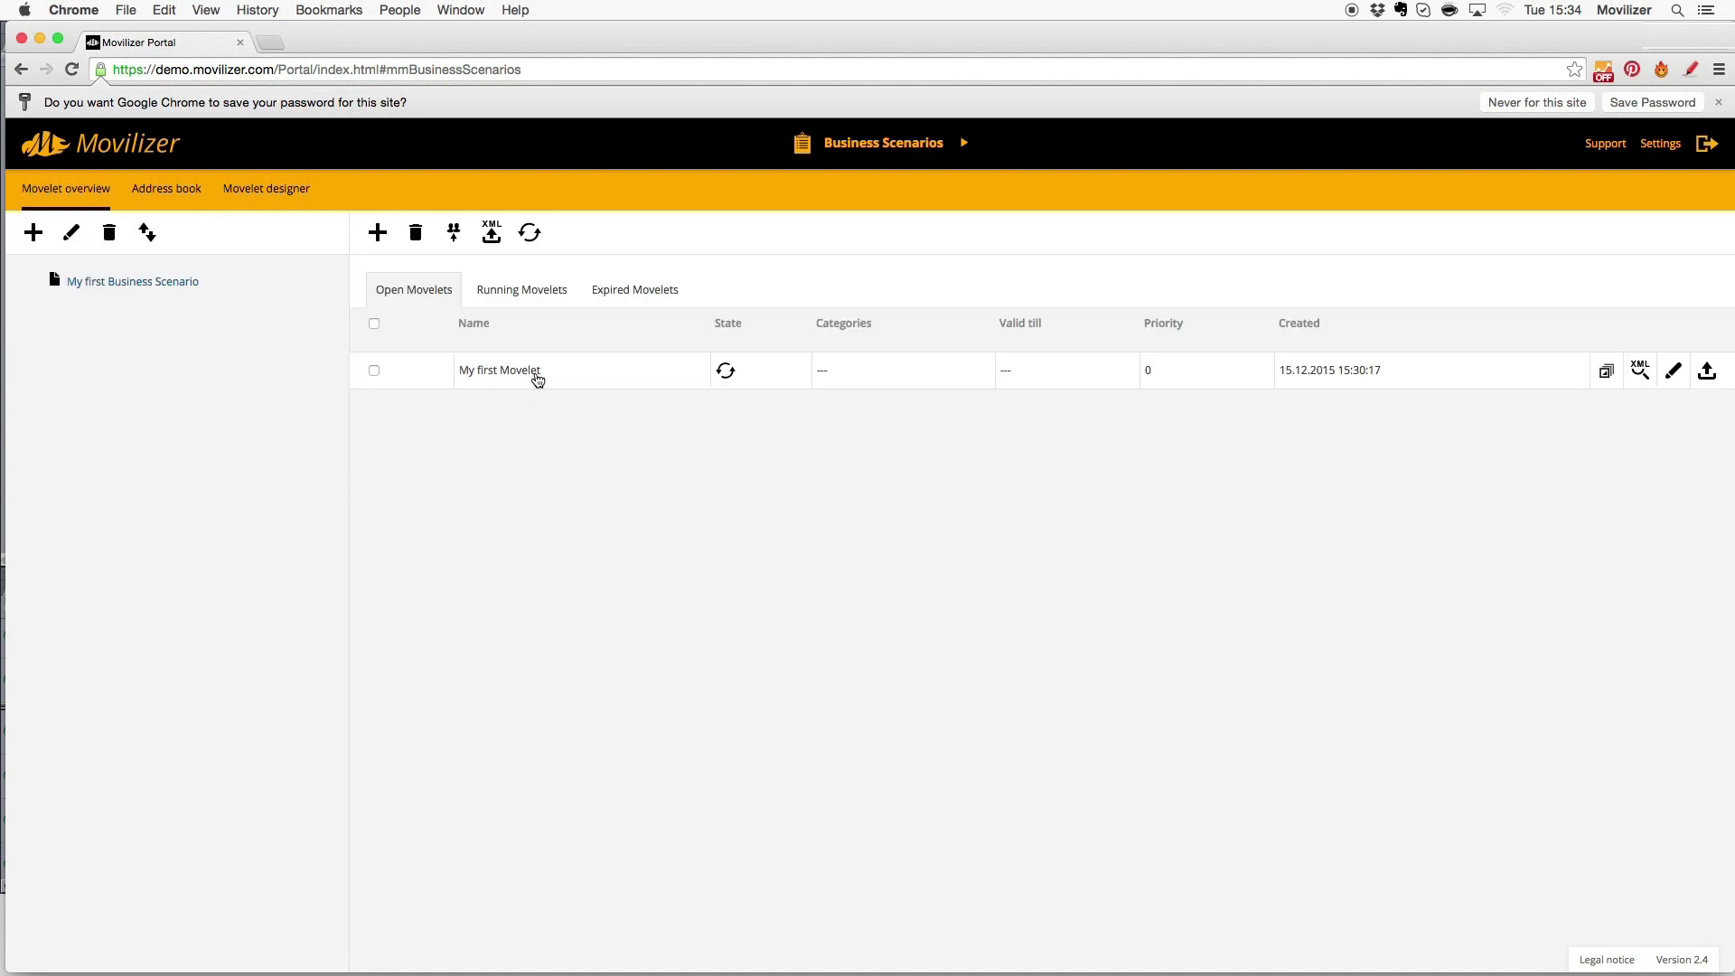
{"action": "left_click", "coordinate": [375, 371]}
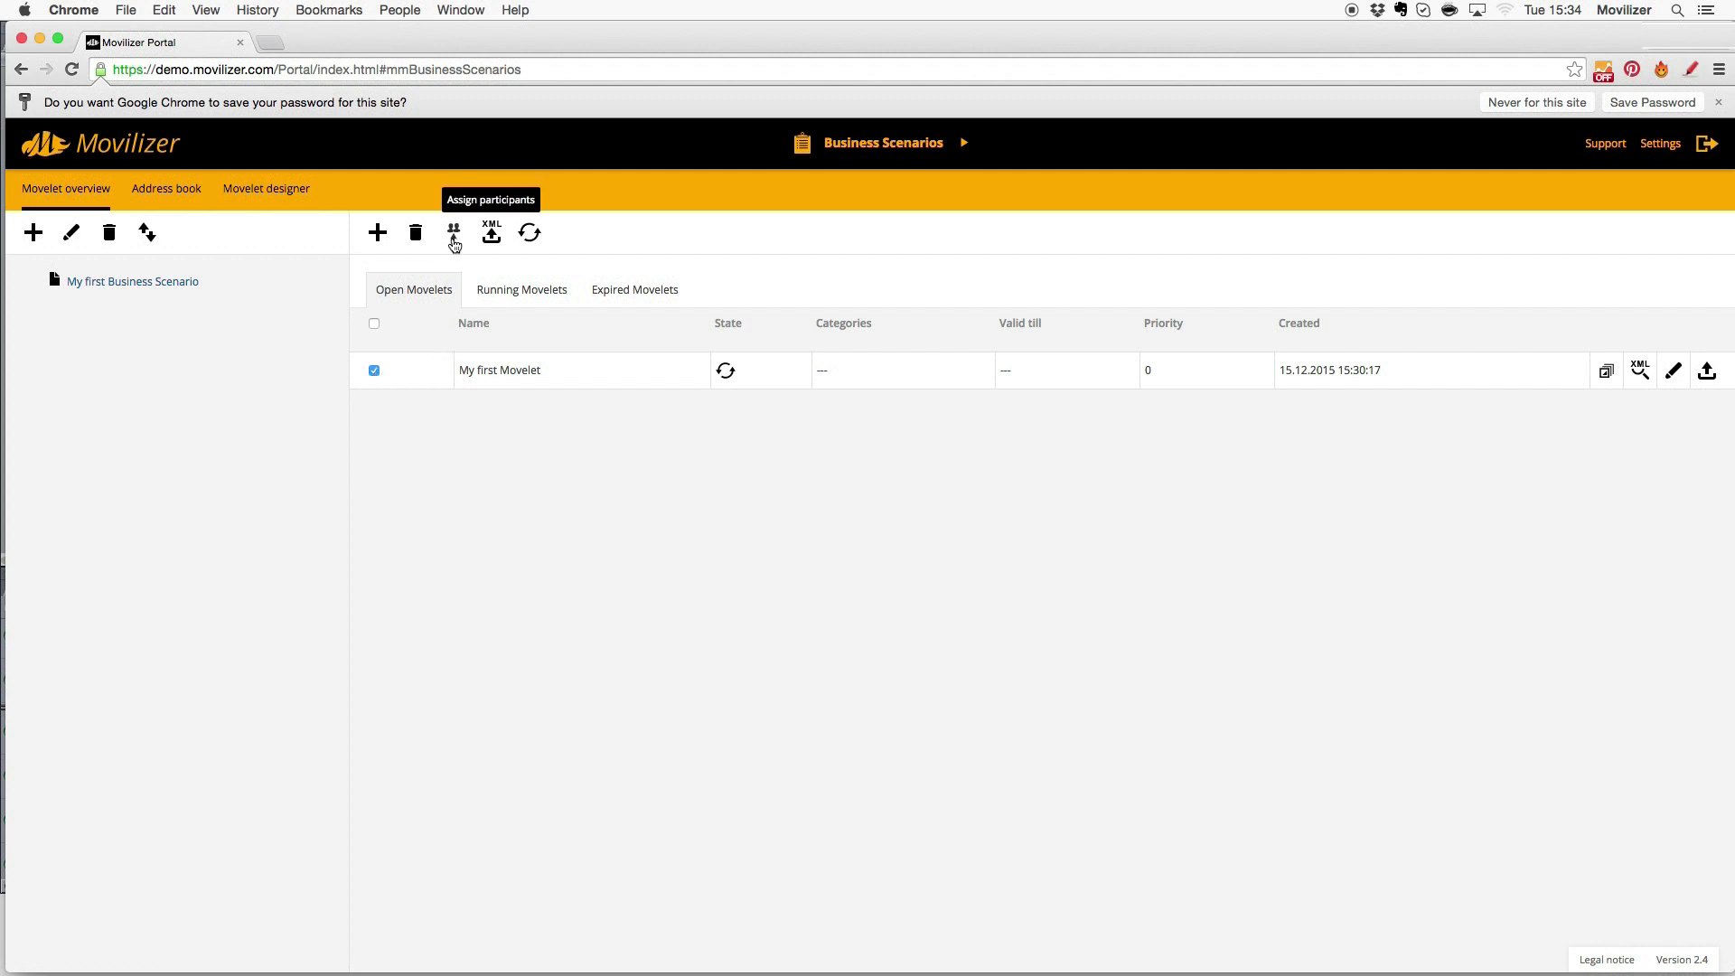
{"action": "left_click", "coordinate": [454, 239]}
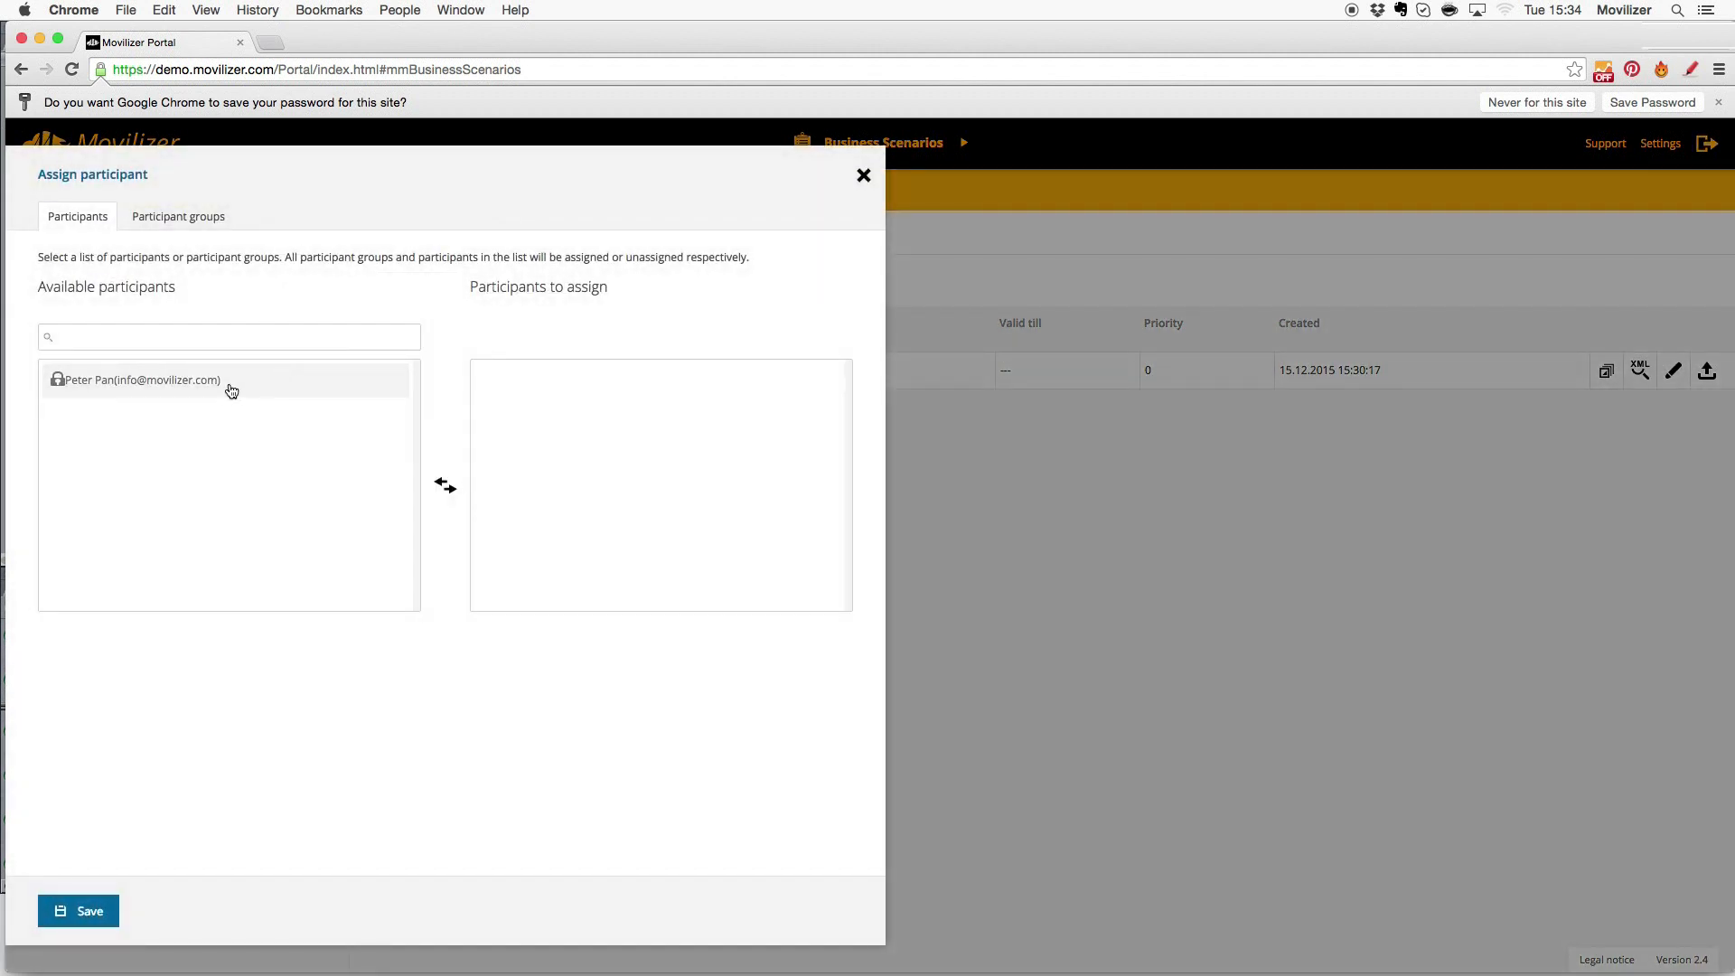
{"action": "double_click", "coordinate": [221, 386]}
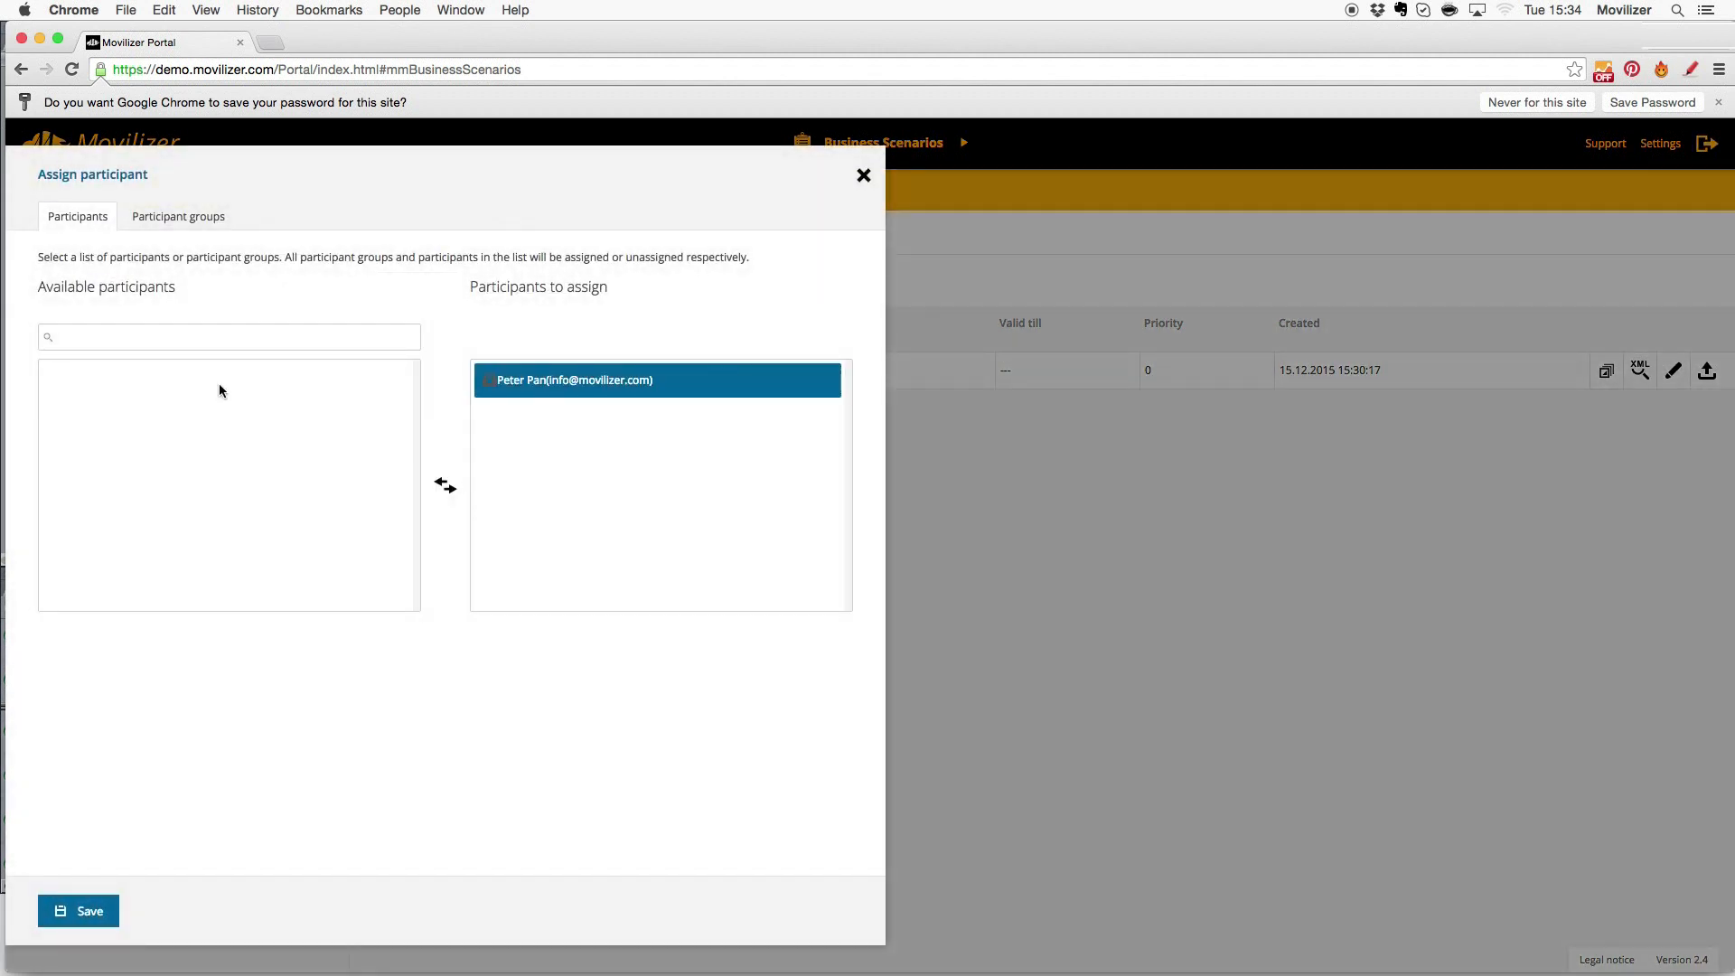
{"action": "left_click", "coordinate": [105, 910]}
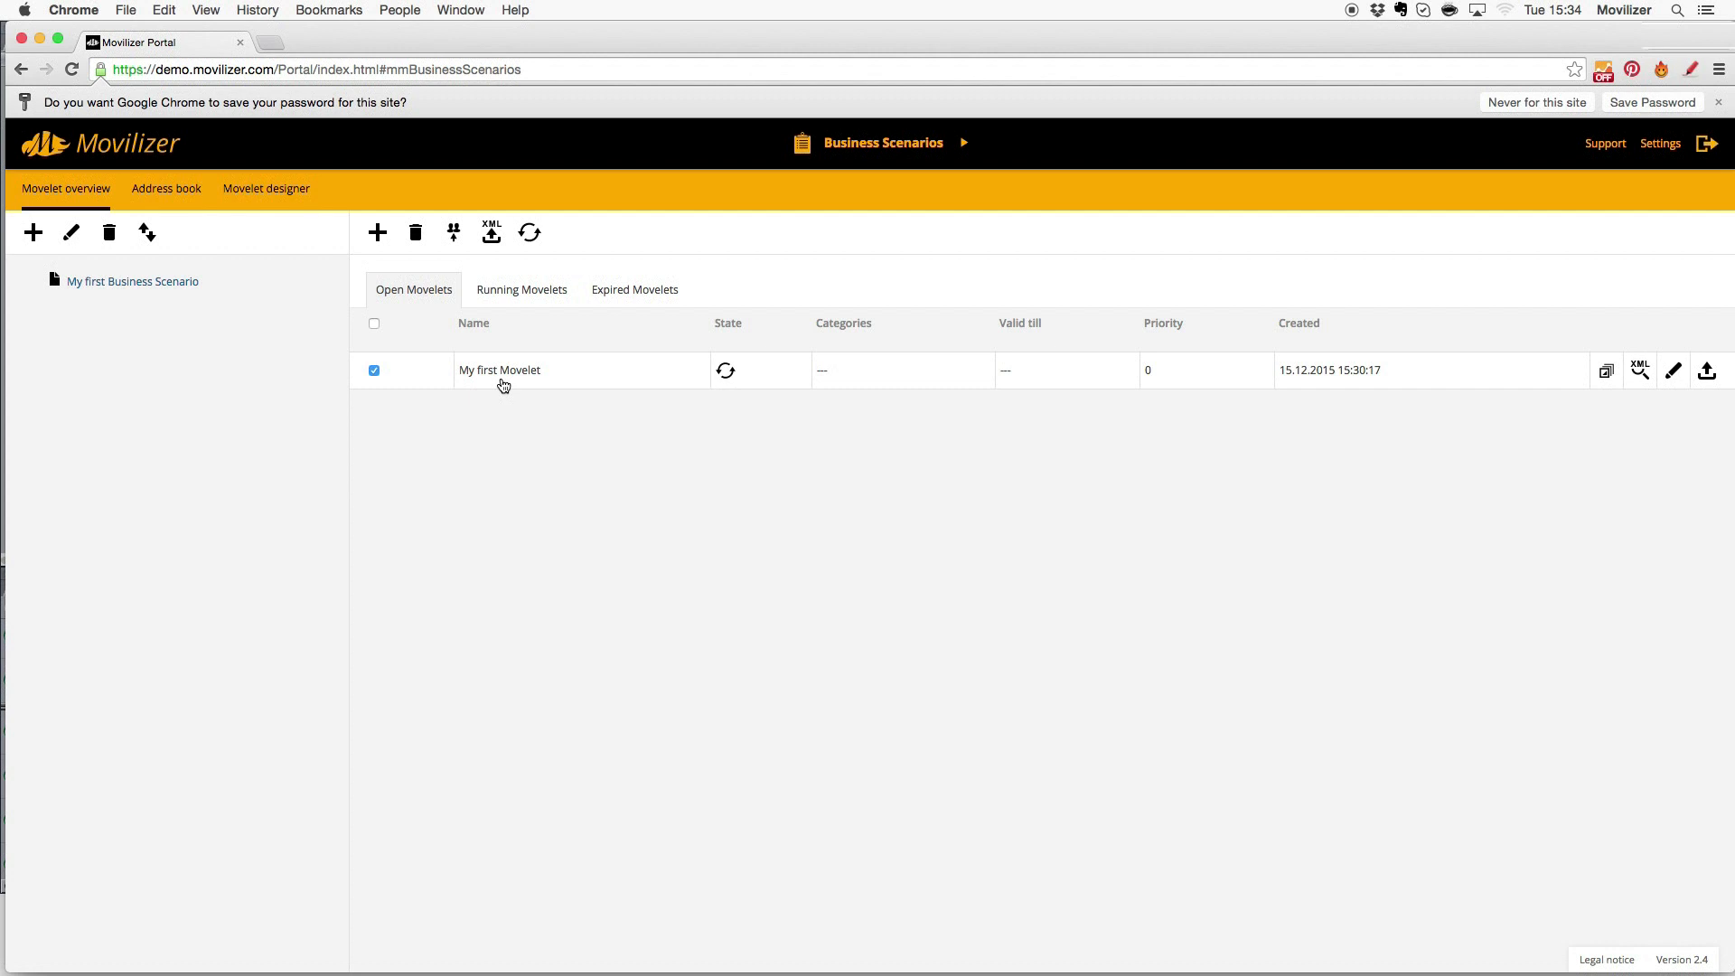
- Release a copy of My first Movelet and view it under Running Movelets
{"action": "right_click", "coordinate": [502, 384]}
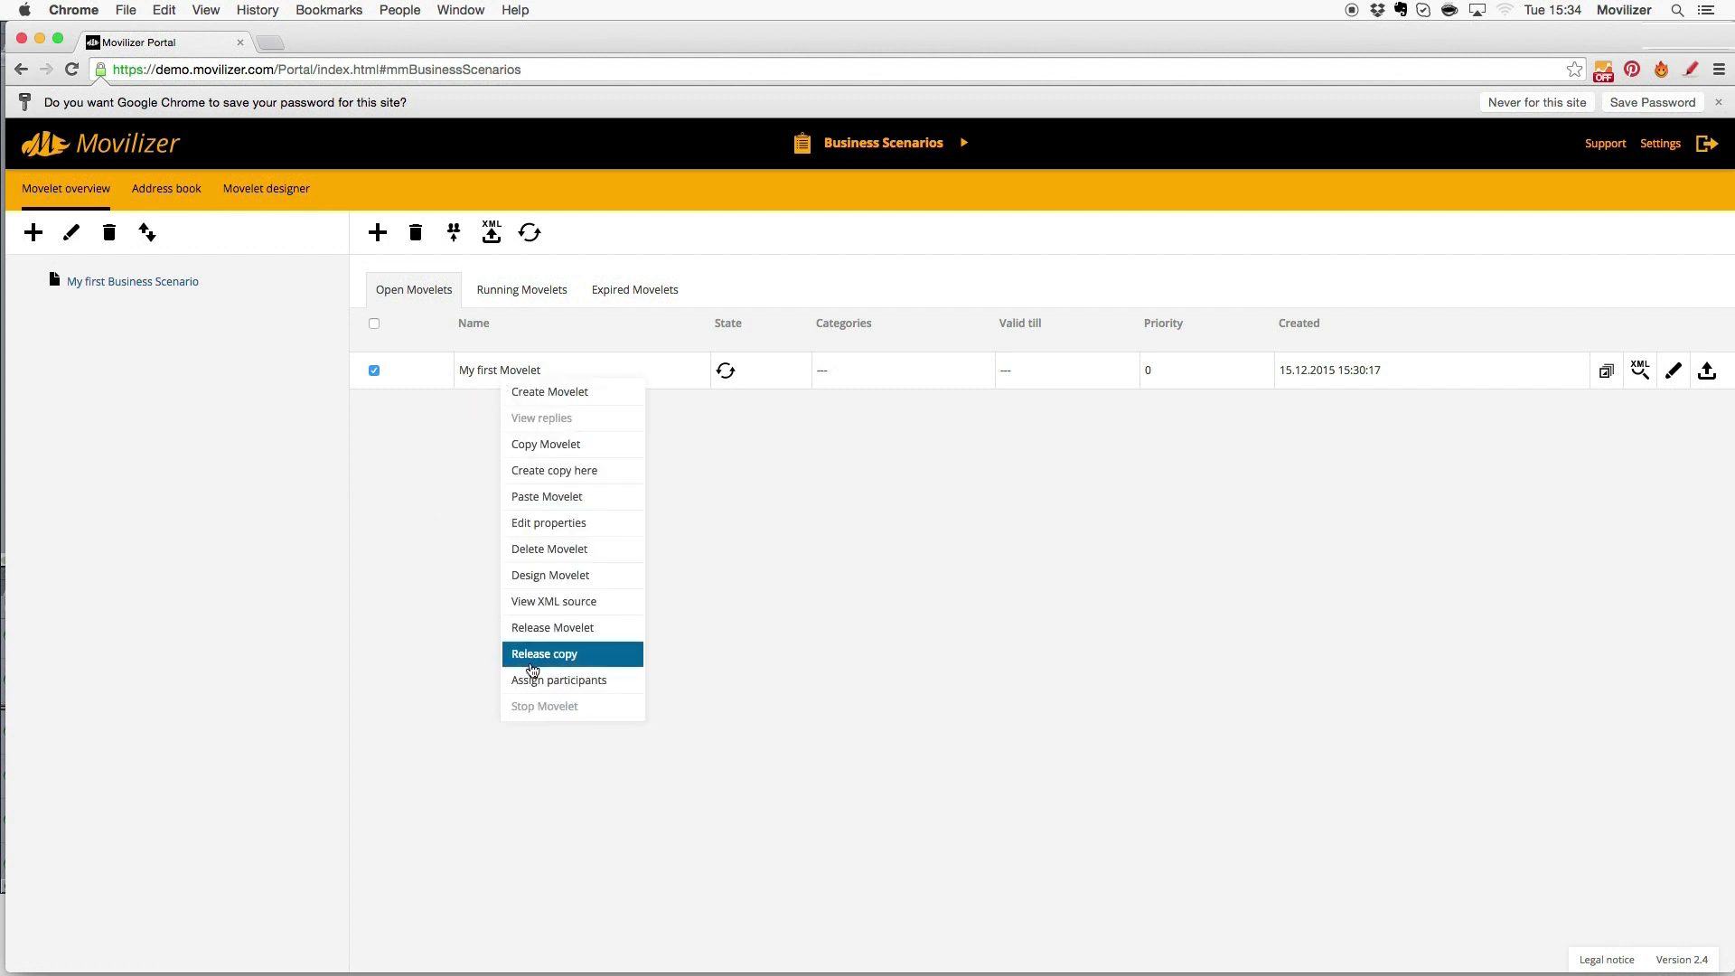
{"action": "left_click", "coordinate": [534, 663]}
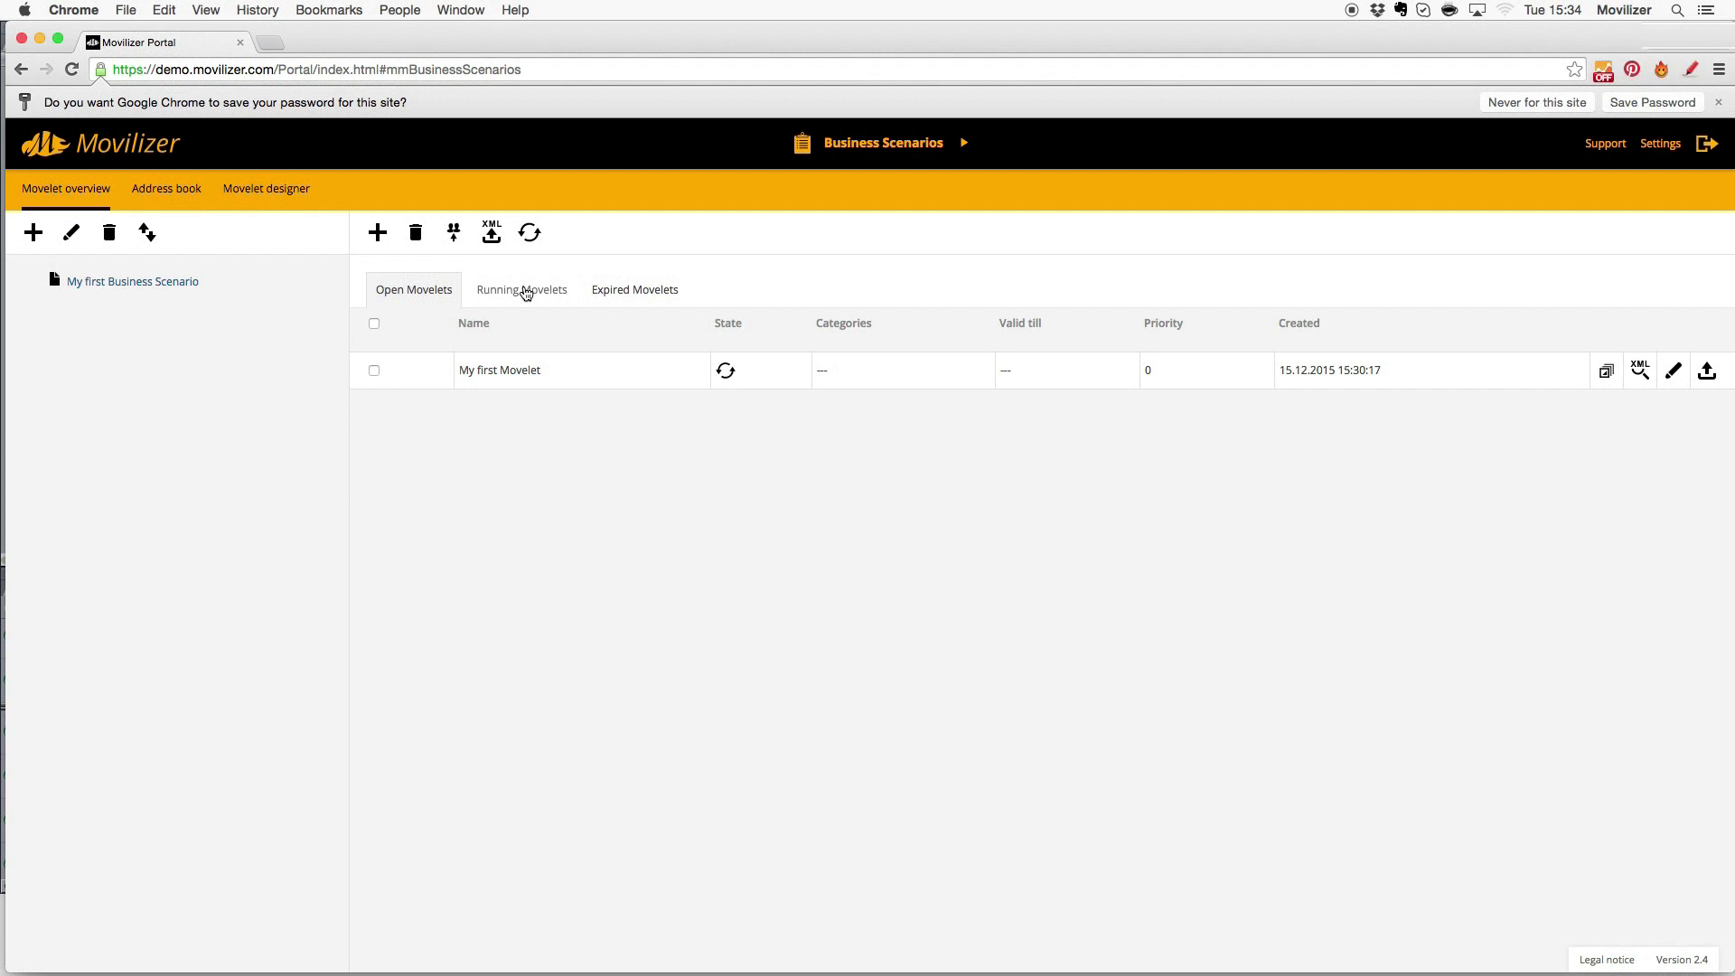
{"action": "left_click", "coordinate": [526, 292]}
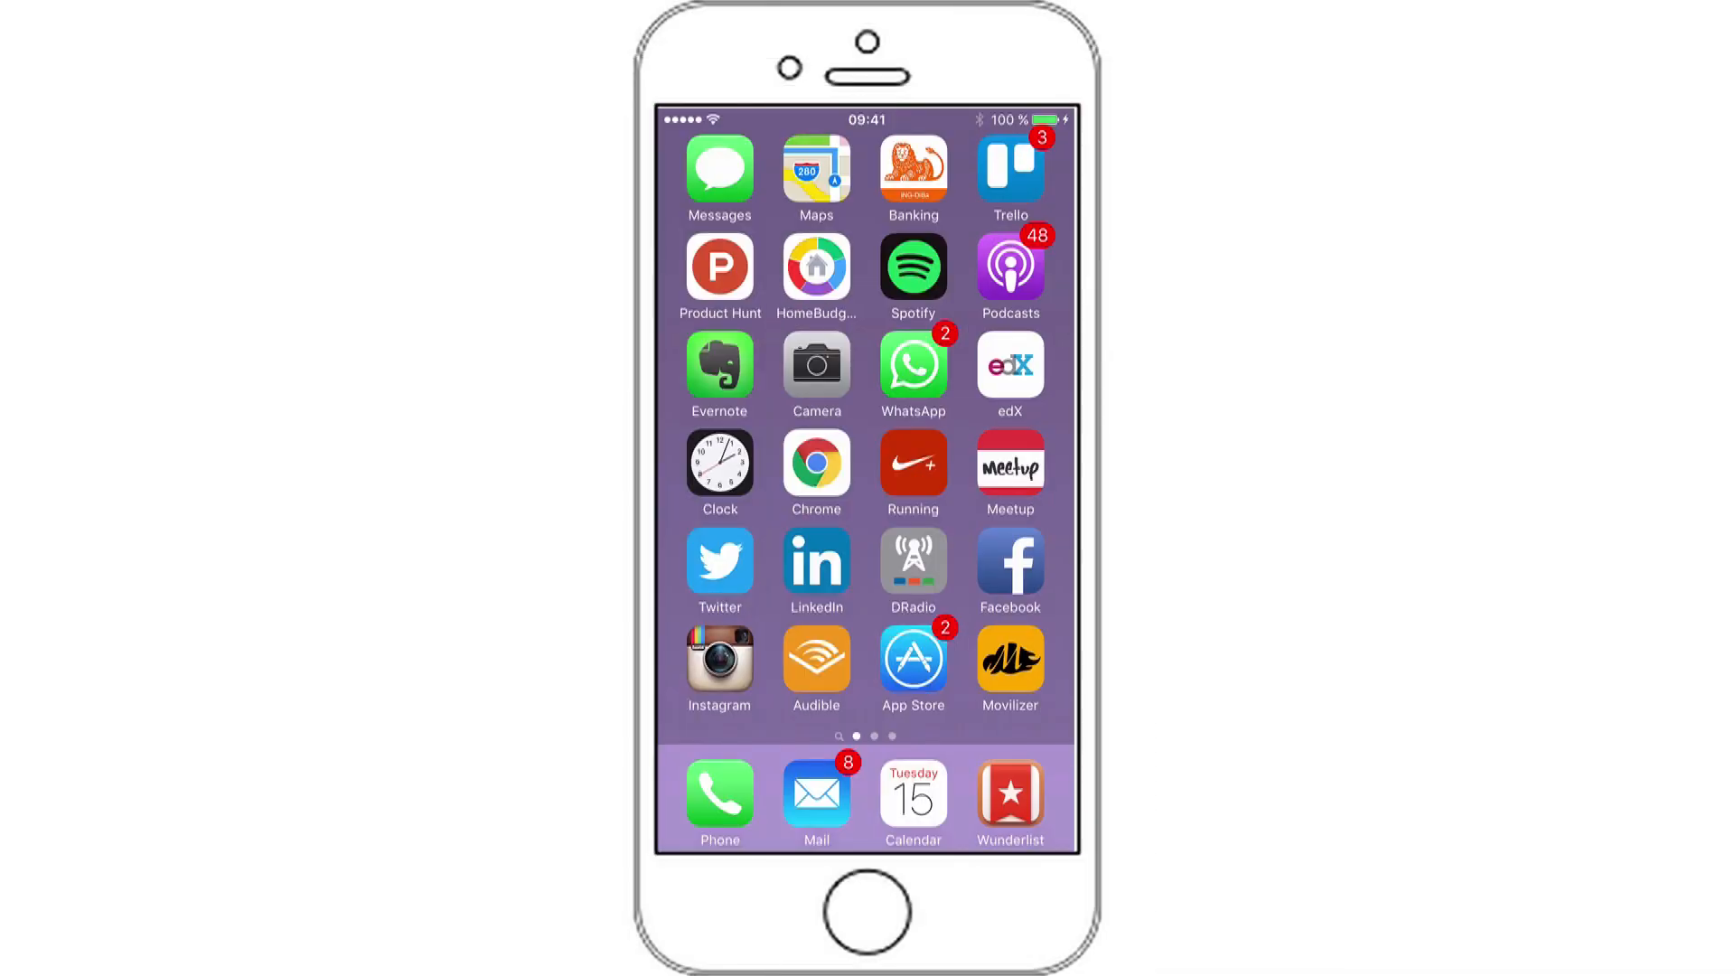
- Read the noreply Movilizer e-mail with the client download link in iOS Mail
{"action": "left_click", "coordinate": [817, 794]}
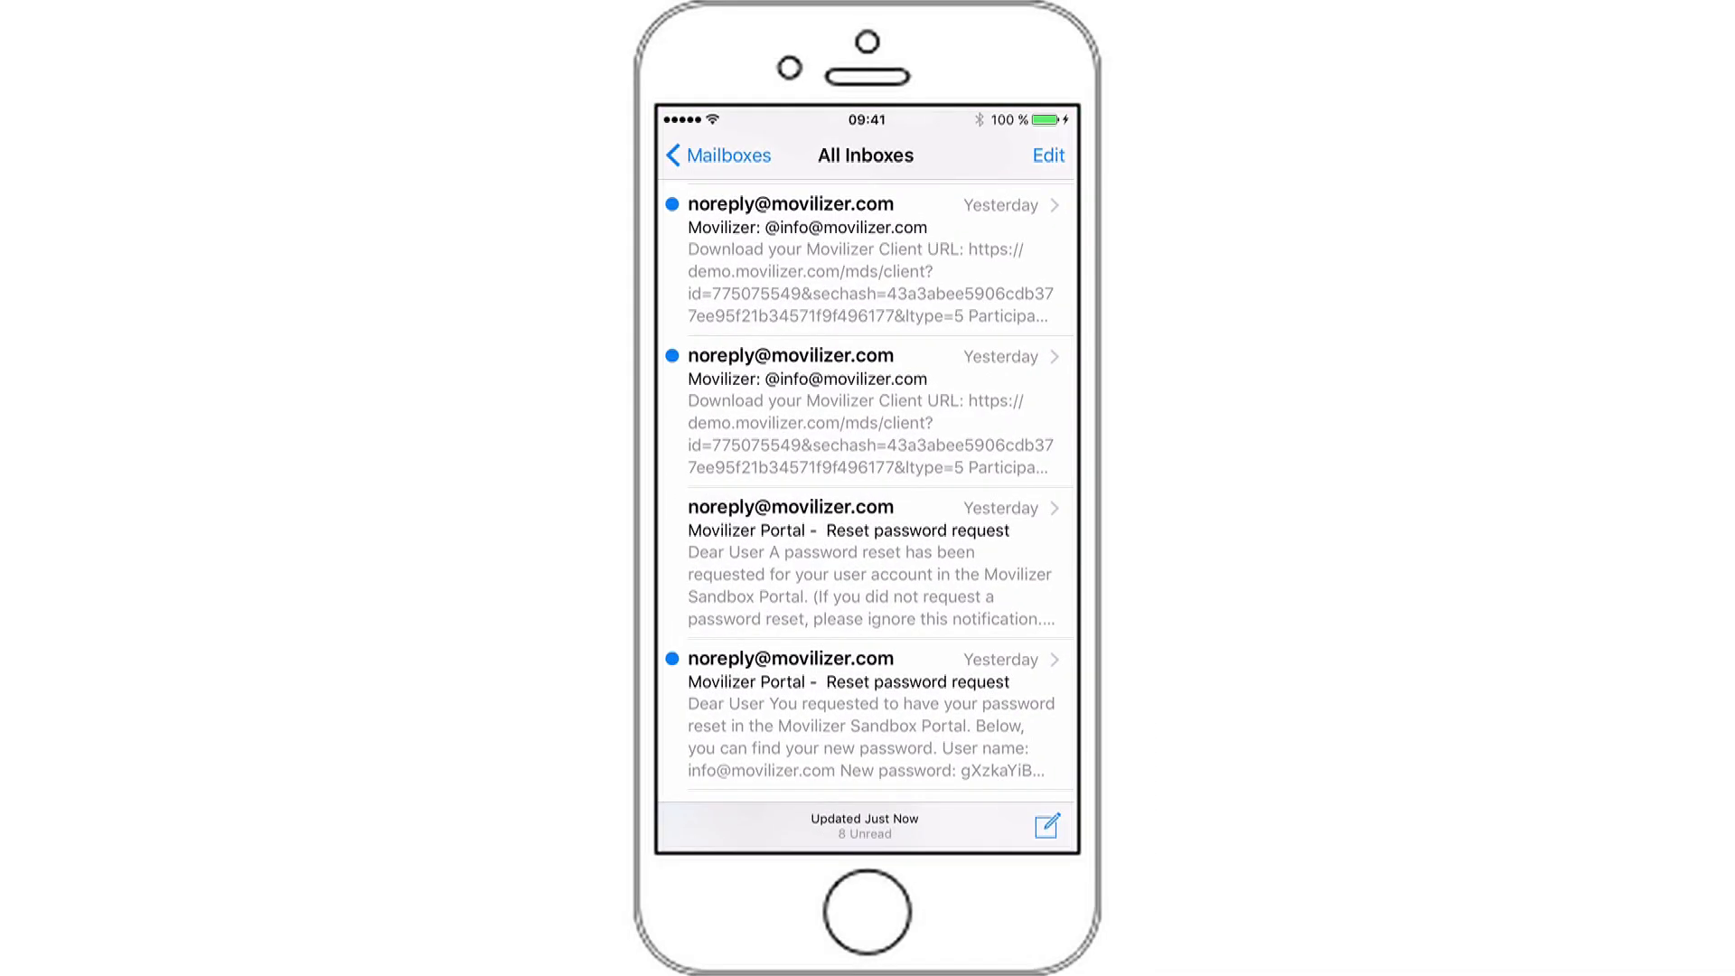
{"action": "left_click", "coordinate": [865, 261]}
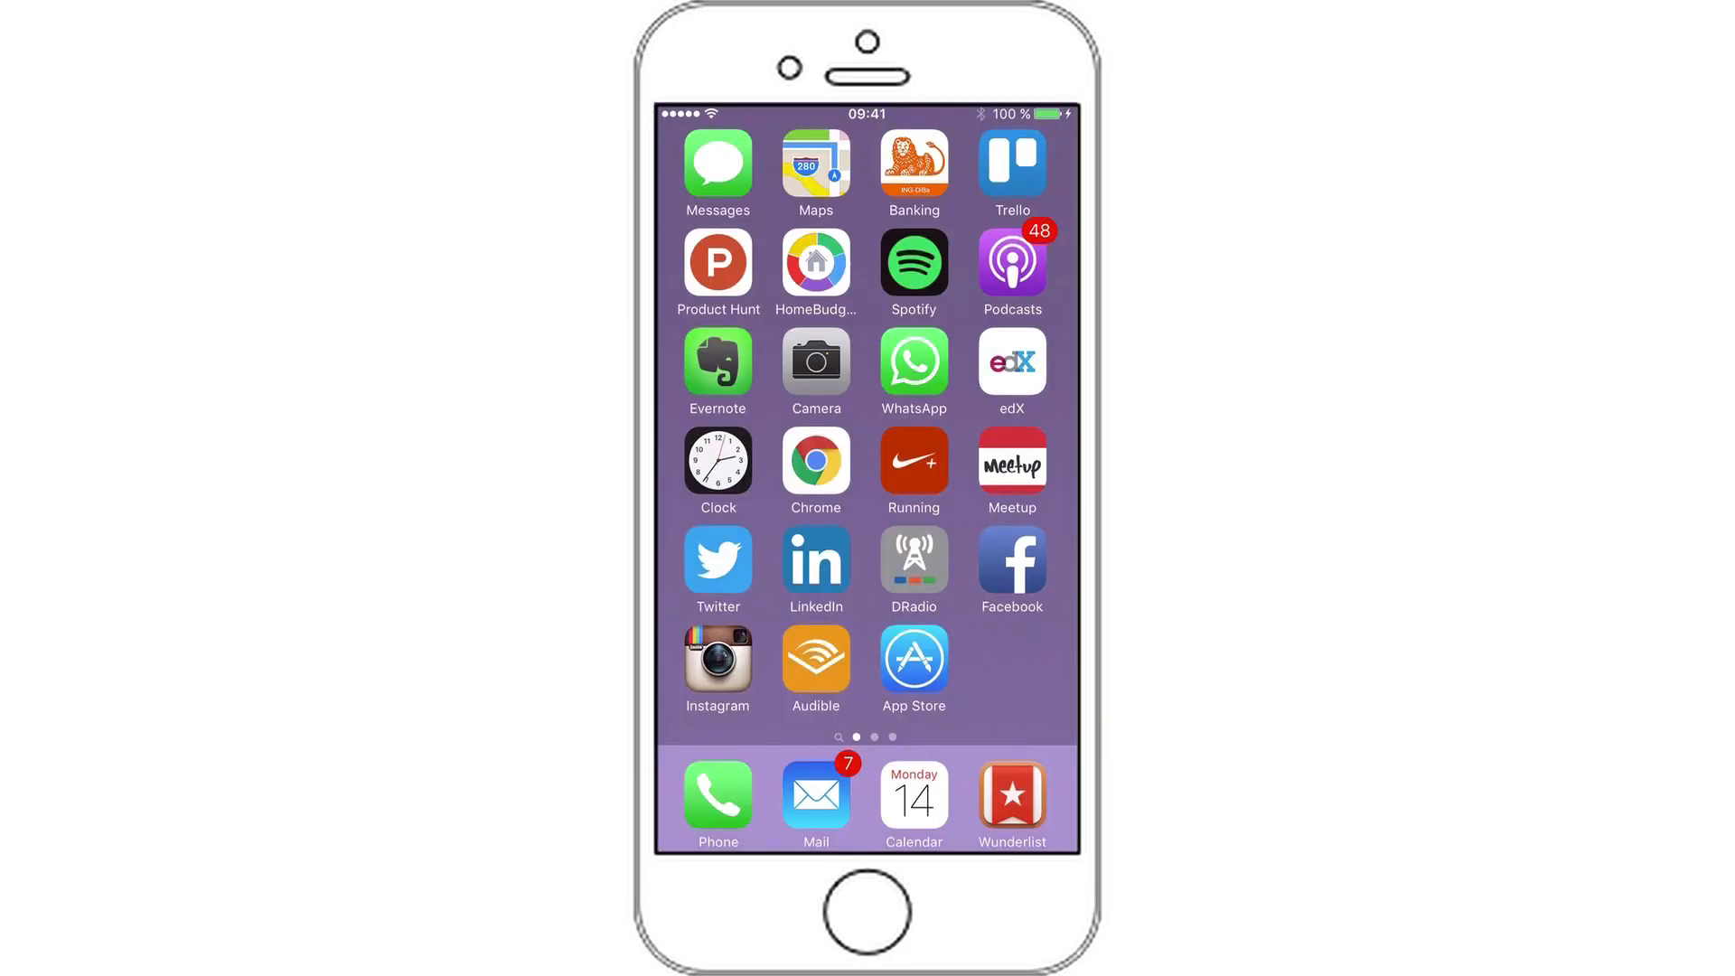
- Search the App Store for 'movilizer', install the Movilizer GmbH app and launch it
{"action": "left_click", "coordinate": [913, 658]}
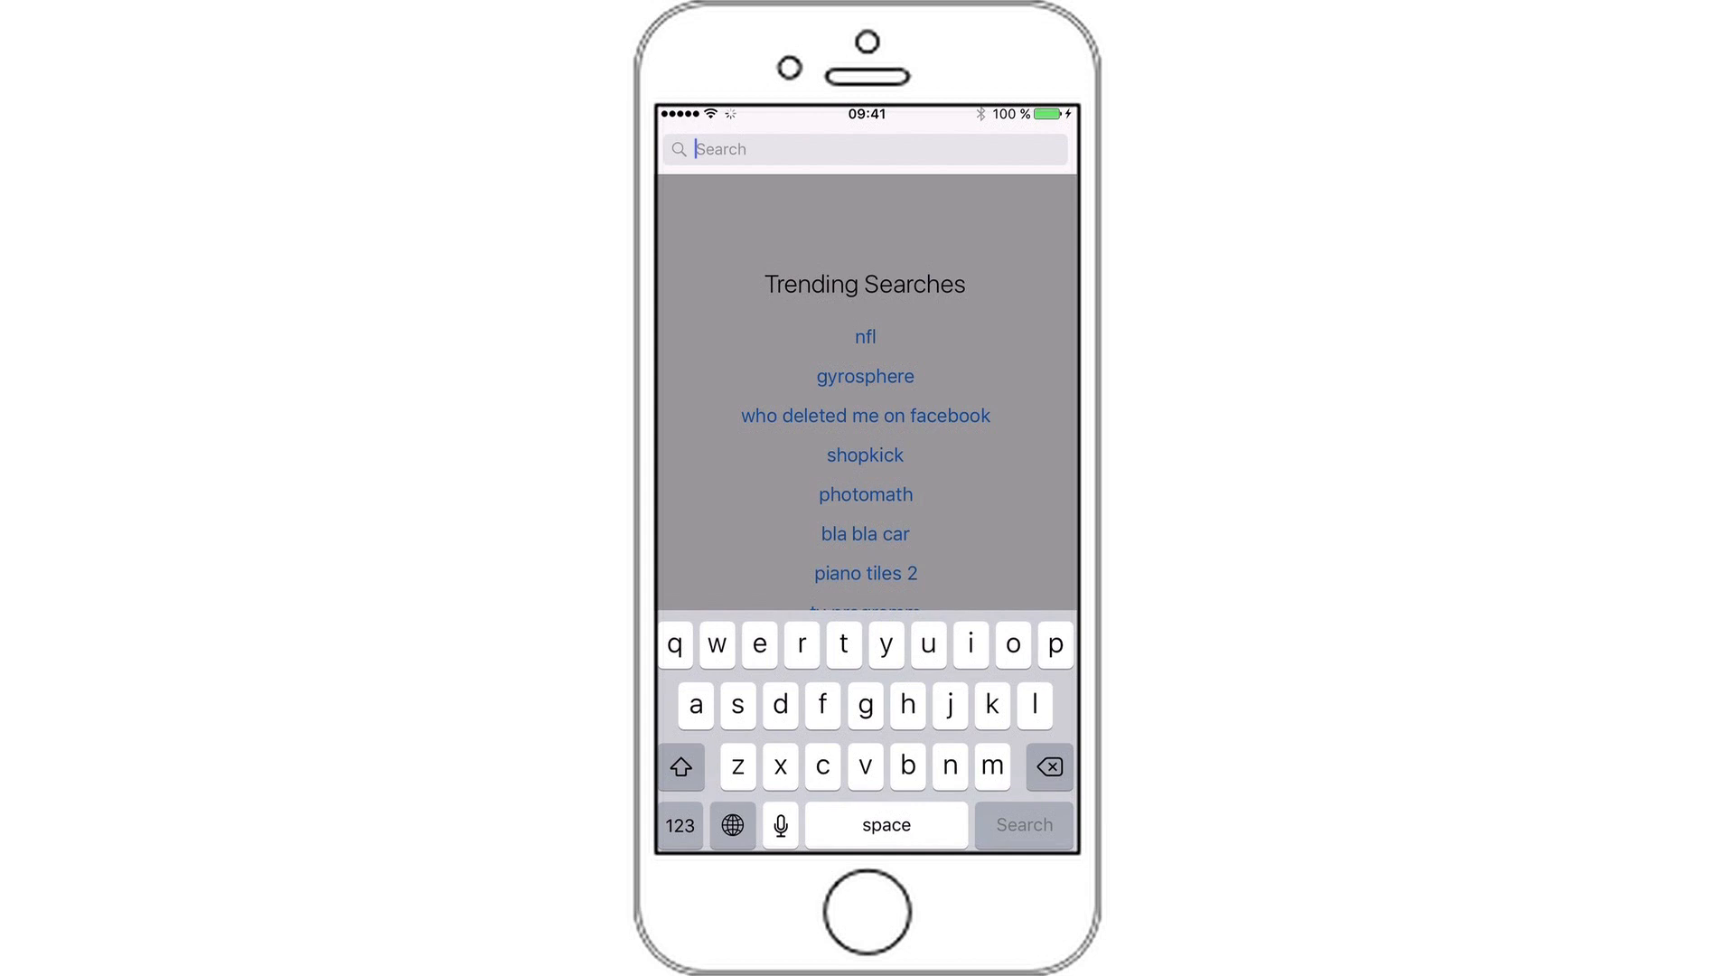
{"action": "type", "text": "movilizer"}
{"action": "left_click", "coordinate": [736, 199]}
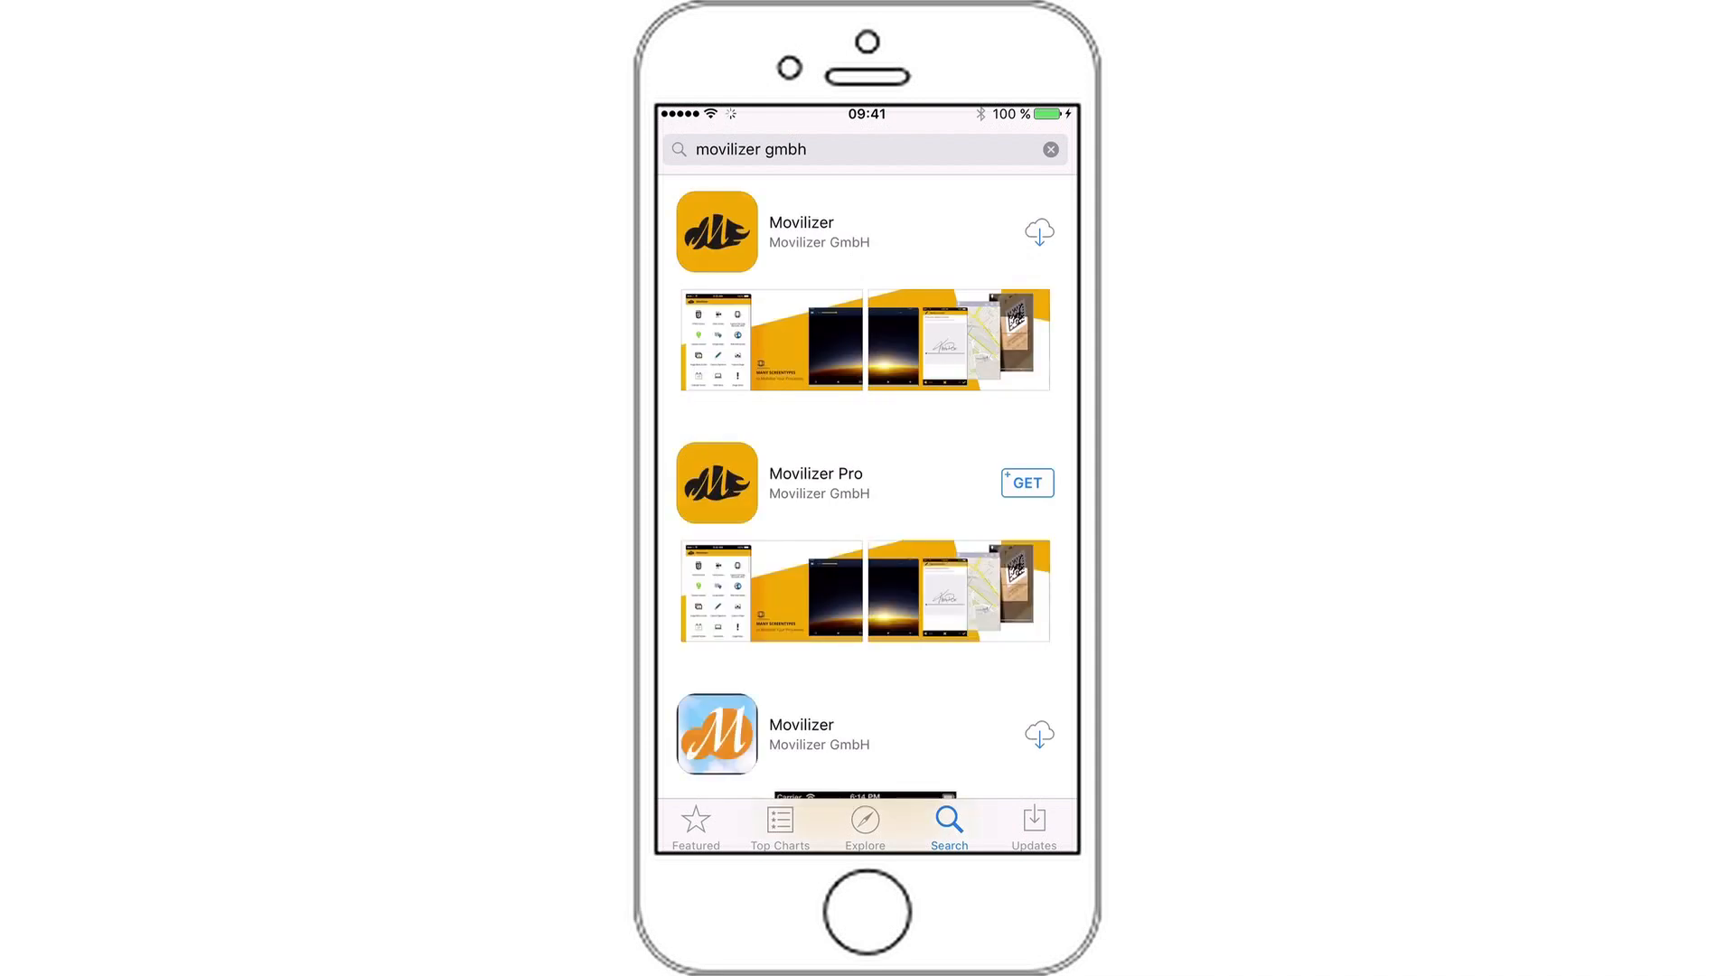
{"action": "left_click", "coordinate": [1039, 231]}
{"action": "left_click", "coordinate": [1022, 232]}
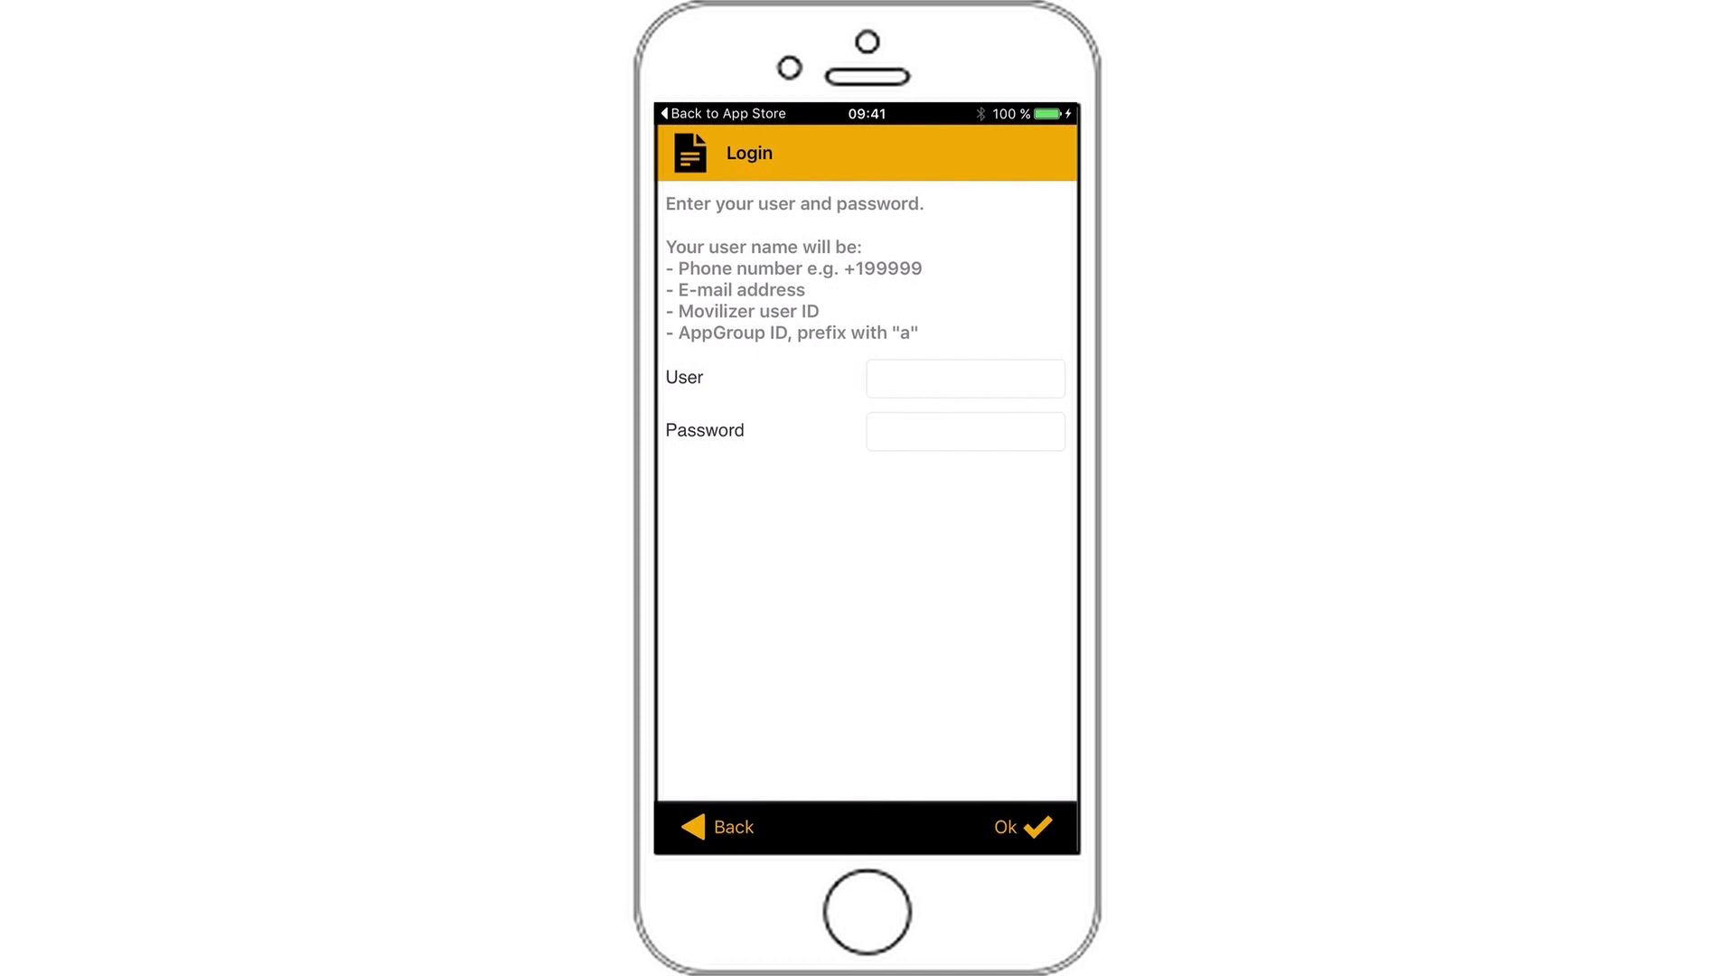
- Begin entering the portal account's user name in the Movilizer login User field
{"action": "left_click", "coordinate": [965, 378]}
{"action": "left_click", "coordinate": [680, 768]}
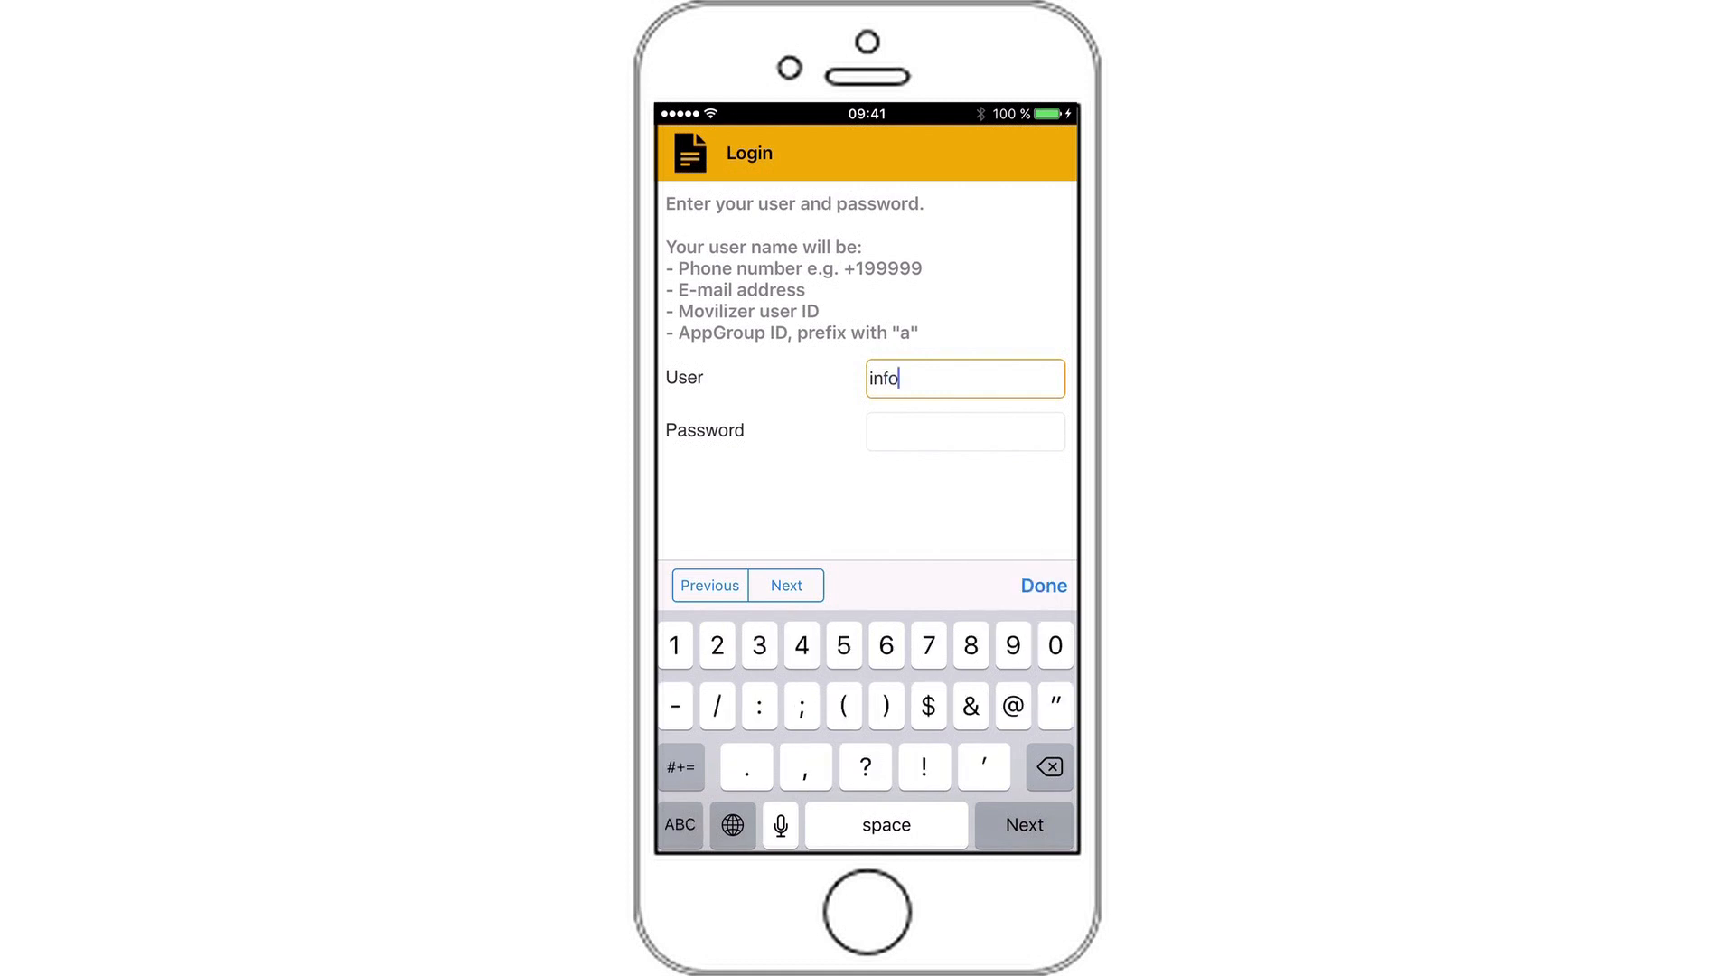
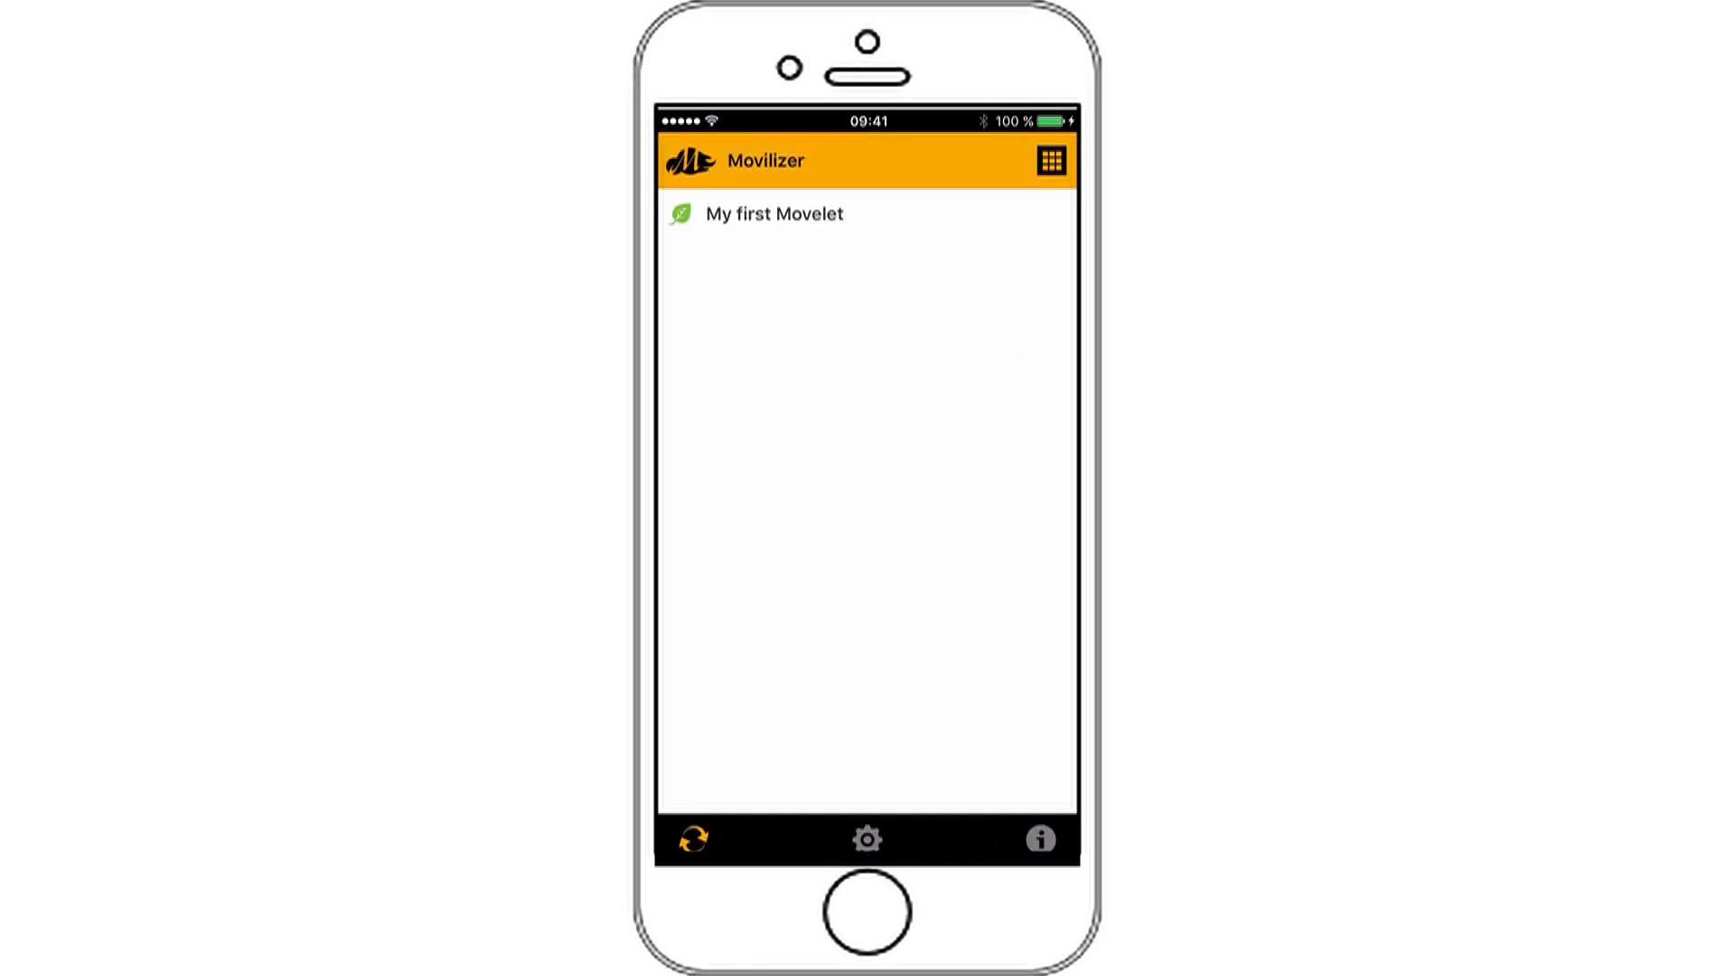
- Start My first Movelet and answer Take a picture! with a newly captured photo
{"action": "left_click", "coordinate": [776, 215]}
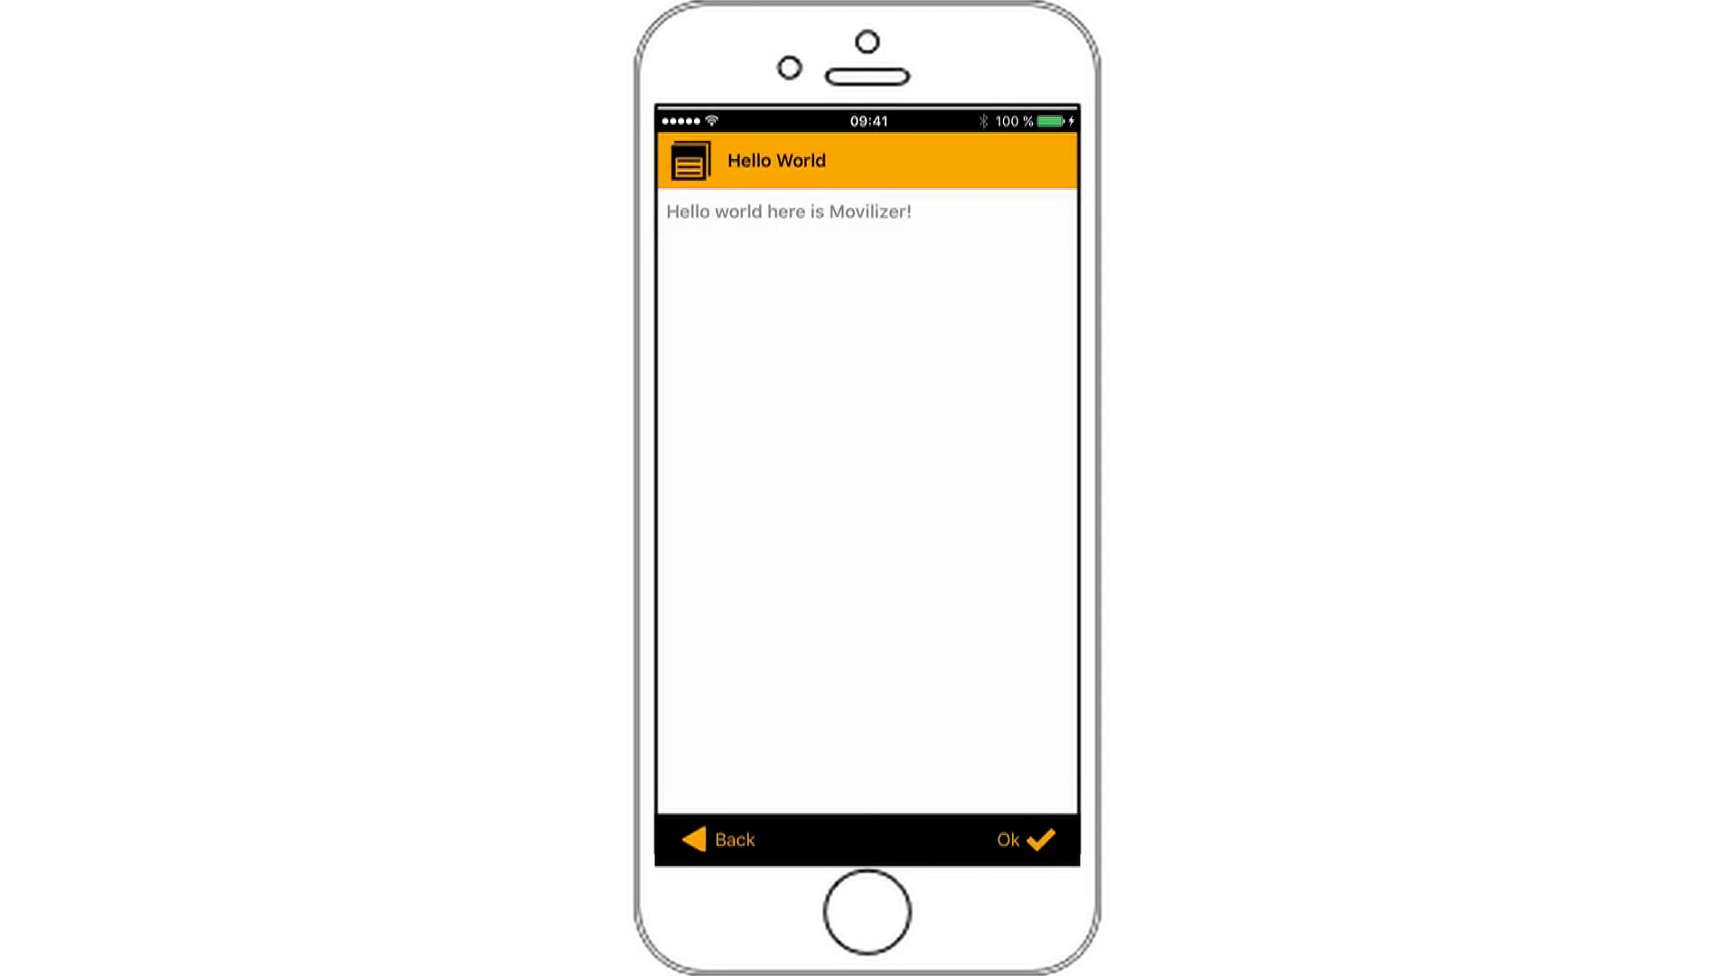
{"action": "left_click", "coordinate": [1026, 840]}
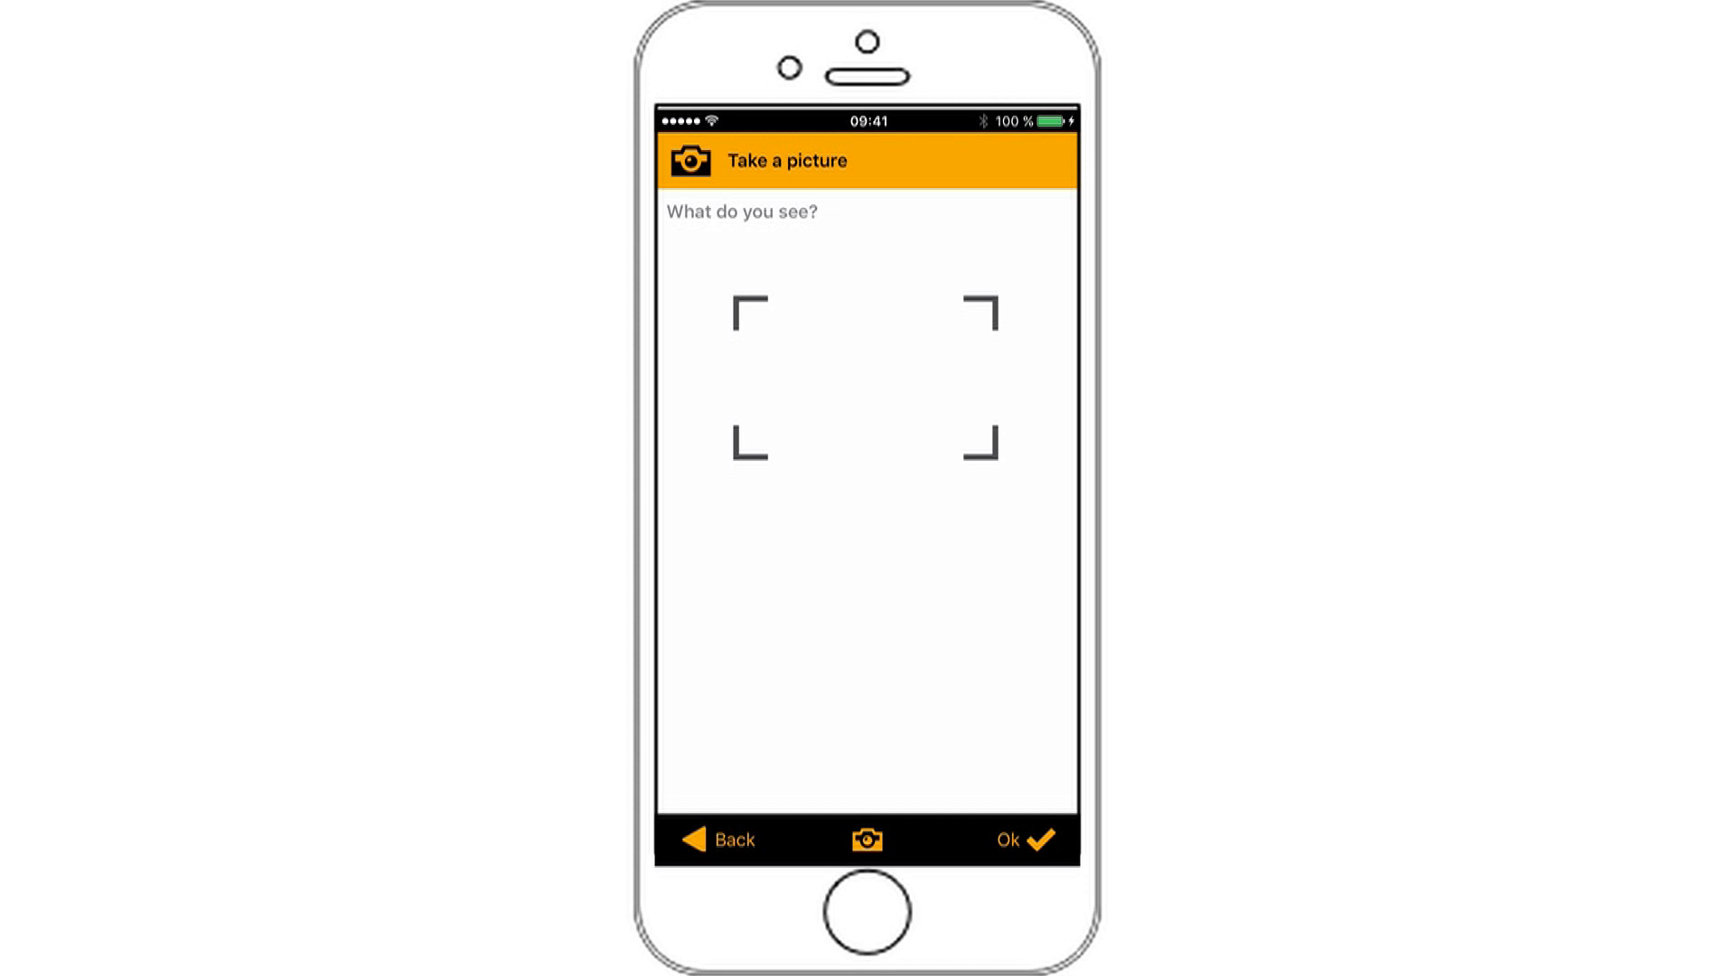
{"action": "left_click", "coordinate": [868, 840]}
{"action": "left_click", "coordinate": [868, 814]}
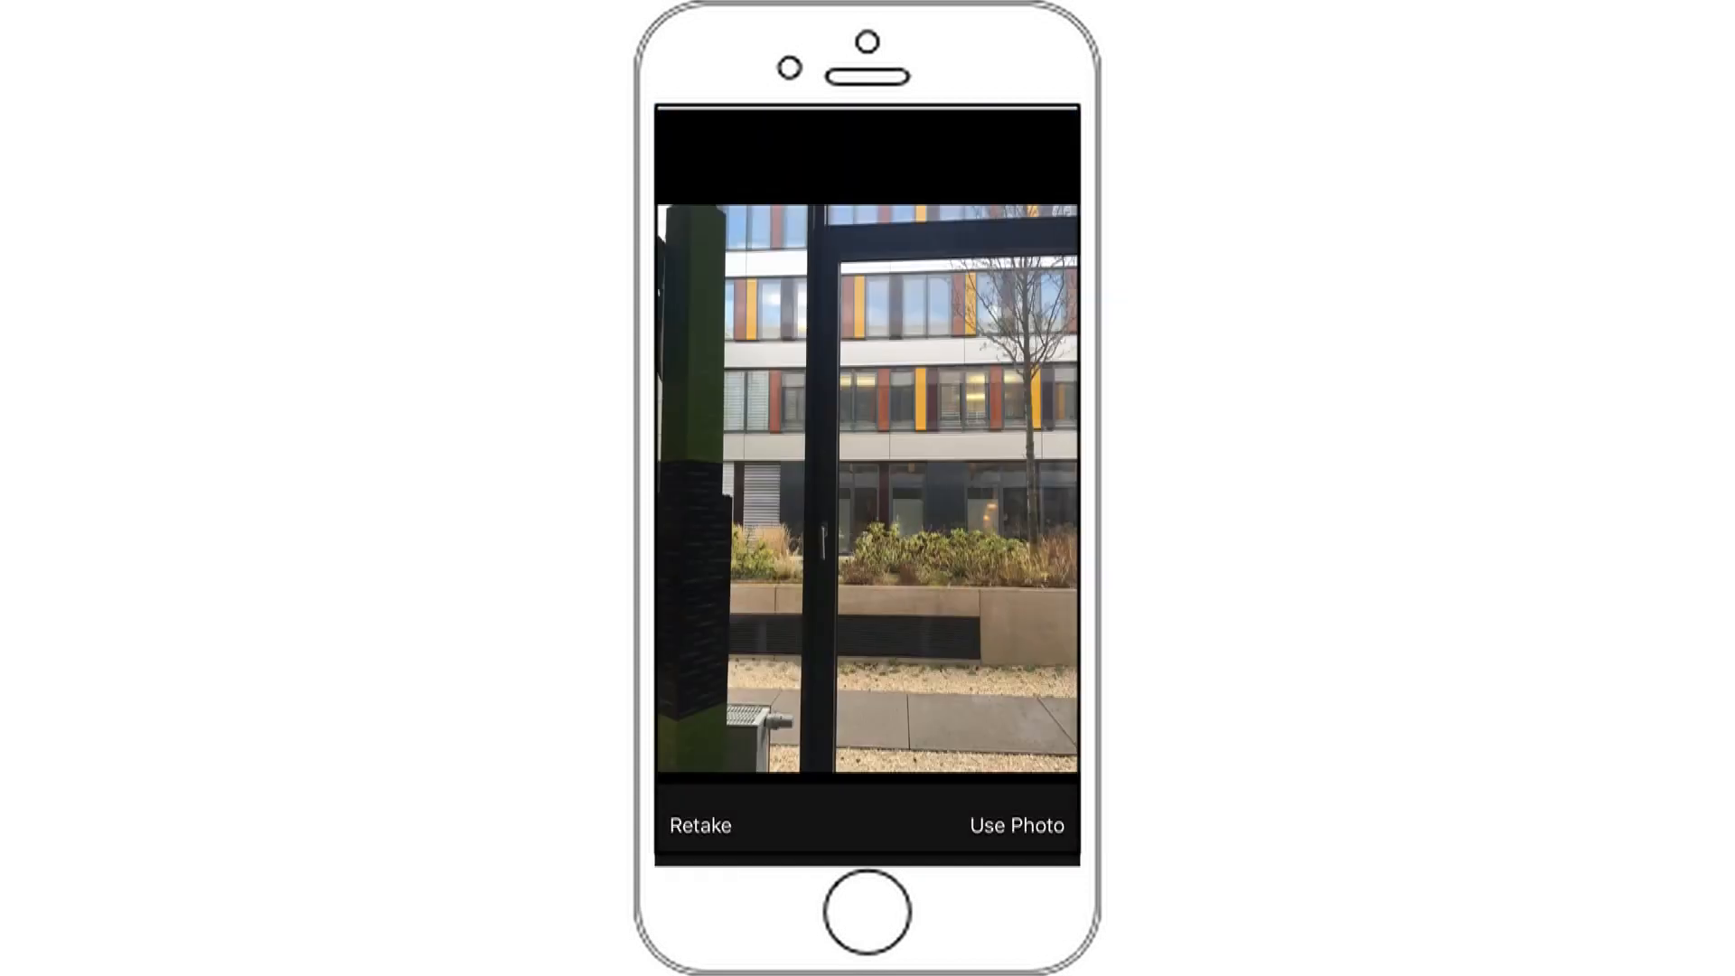
{"action": "left_click", "coordinate": [1016, 825]}
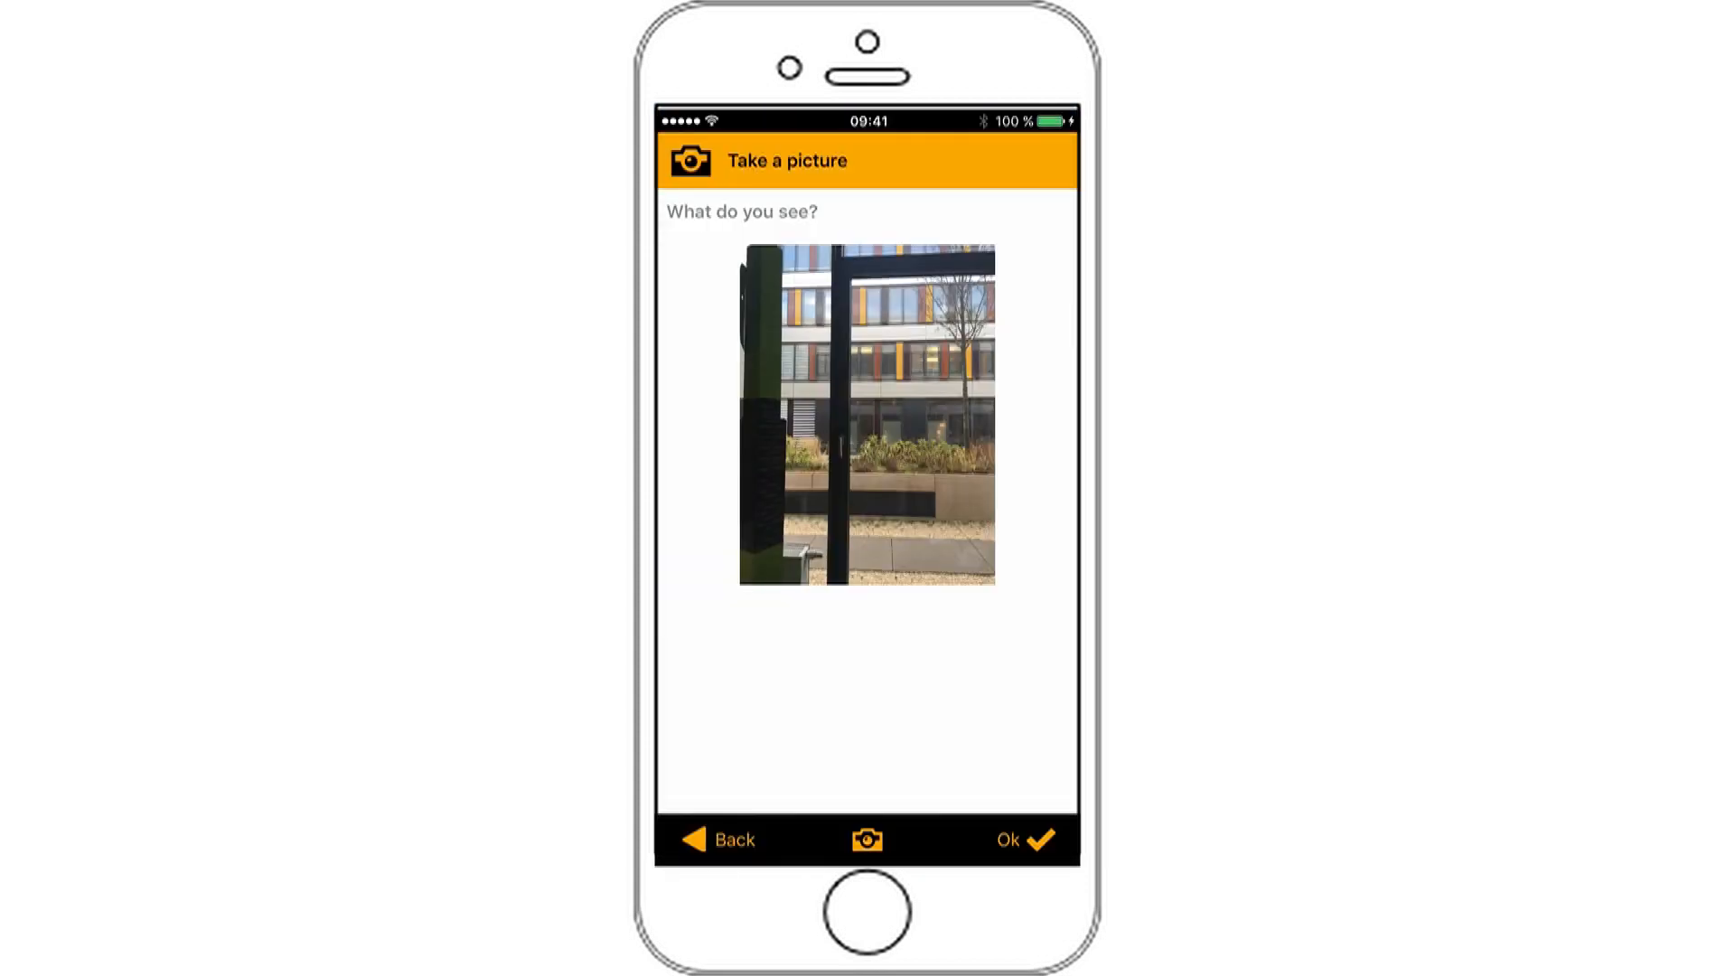
{"action": "left_click", "coordinate": [1027, 840]}
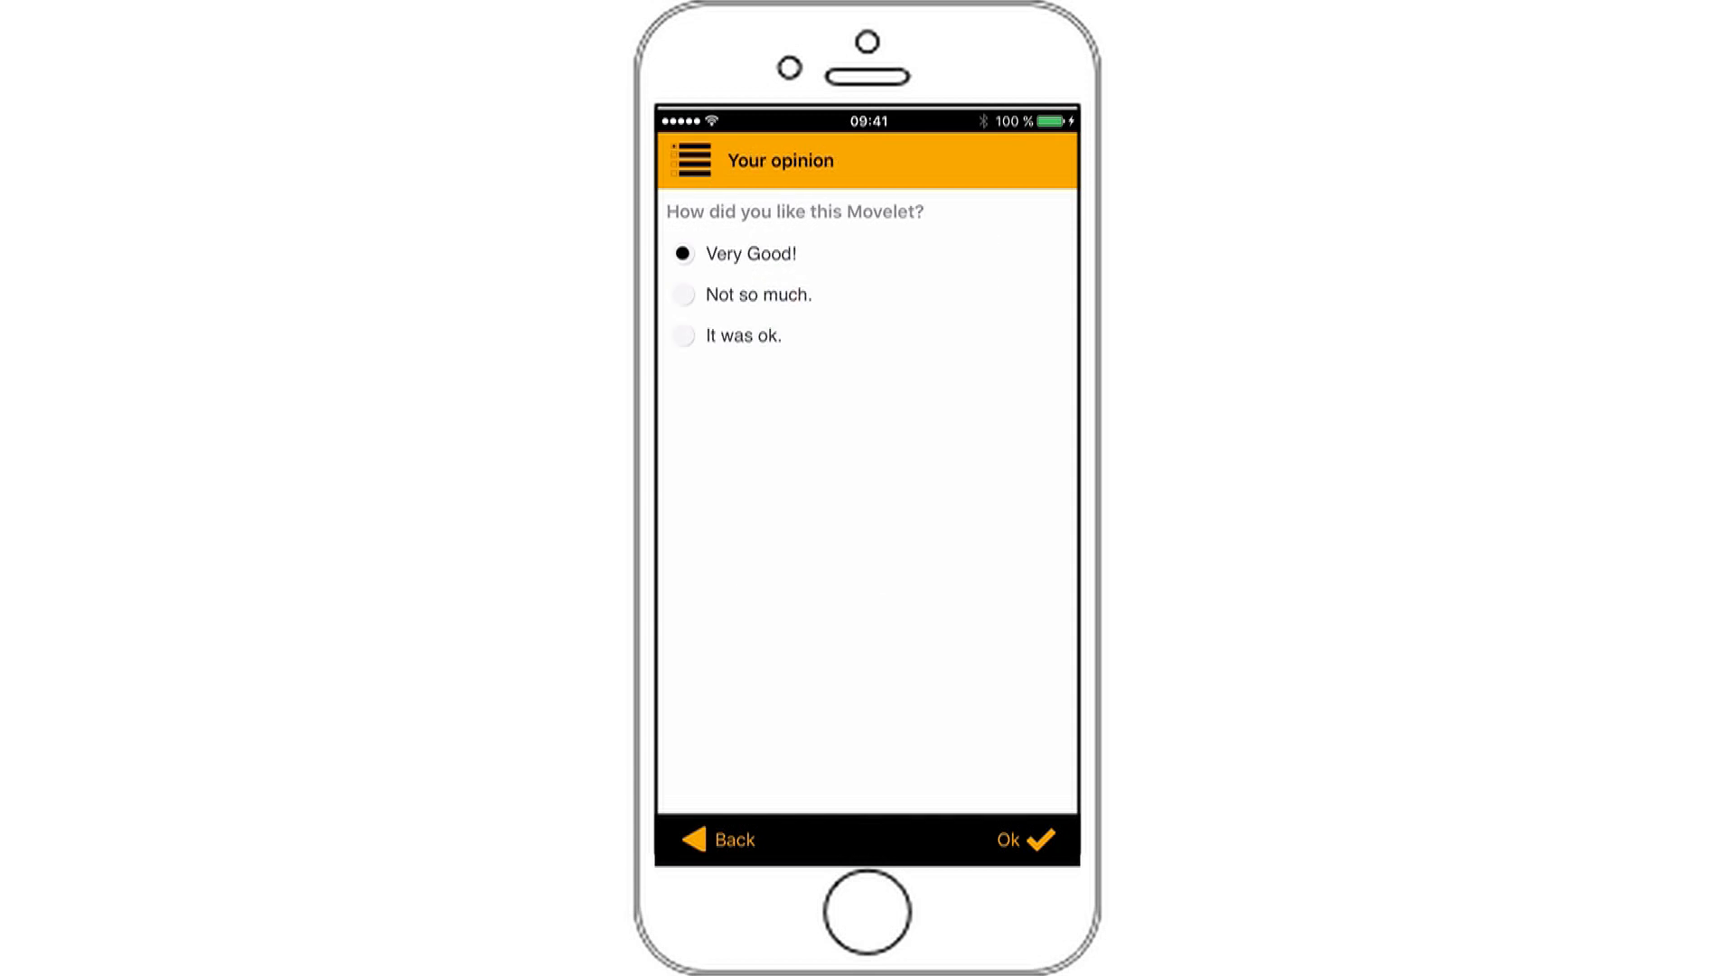
- Answer the opinion question with Very Good!, finish the Movelet and sync the replies
{"action": "left_click", "coordinate": [757, 295]}
{"action": "left_click", "coordinate": [743, 336]}
{"action": "left_click", "coordinate": [751, 254]}
{"action": "left_click", "coordinate": [1027, 840]}
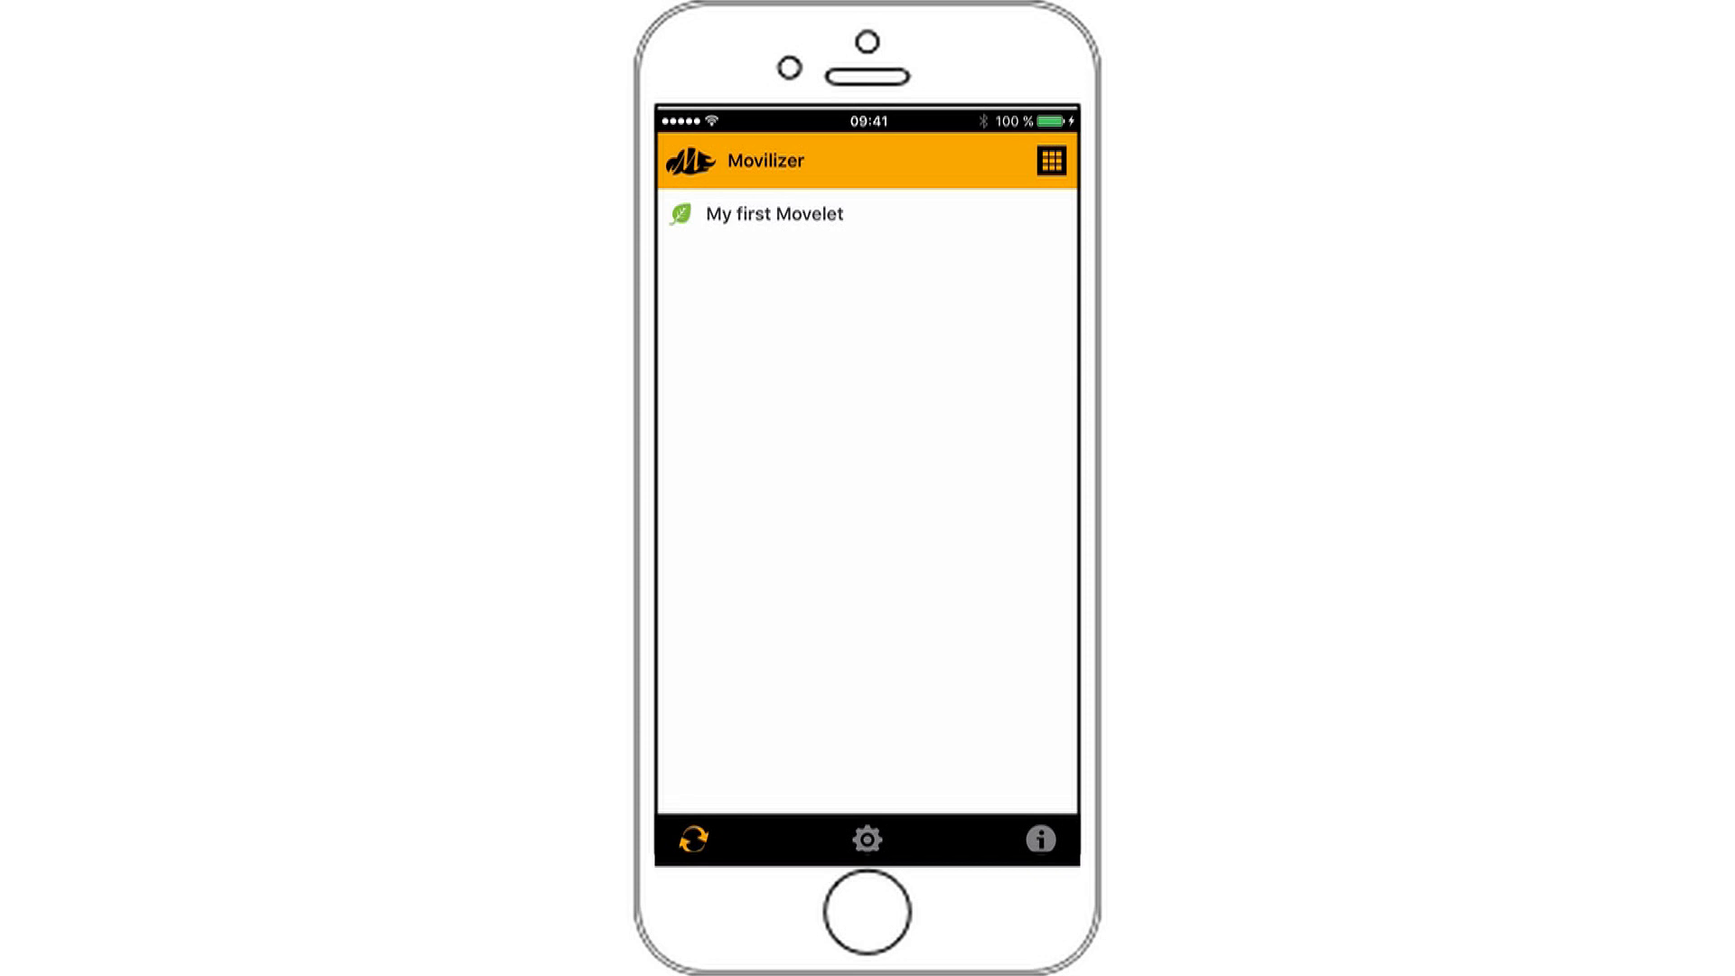
{"action": "left_click", "coordinate": [693, 840]}
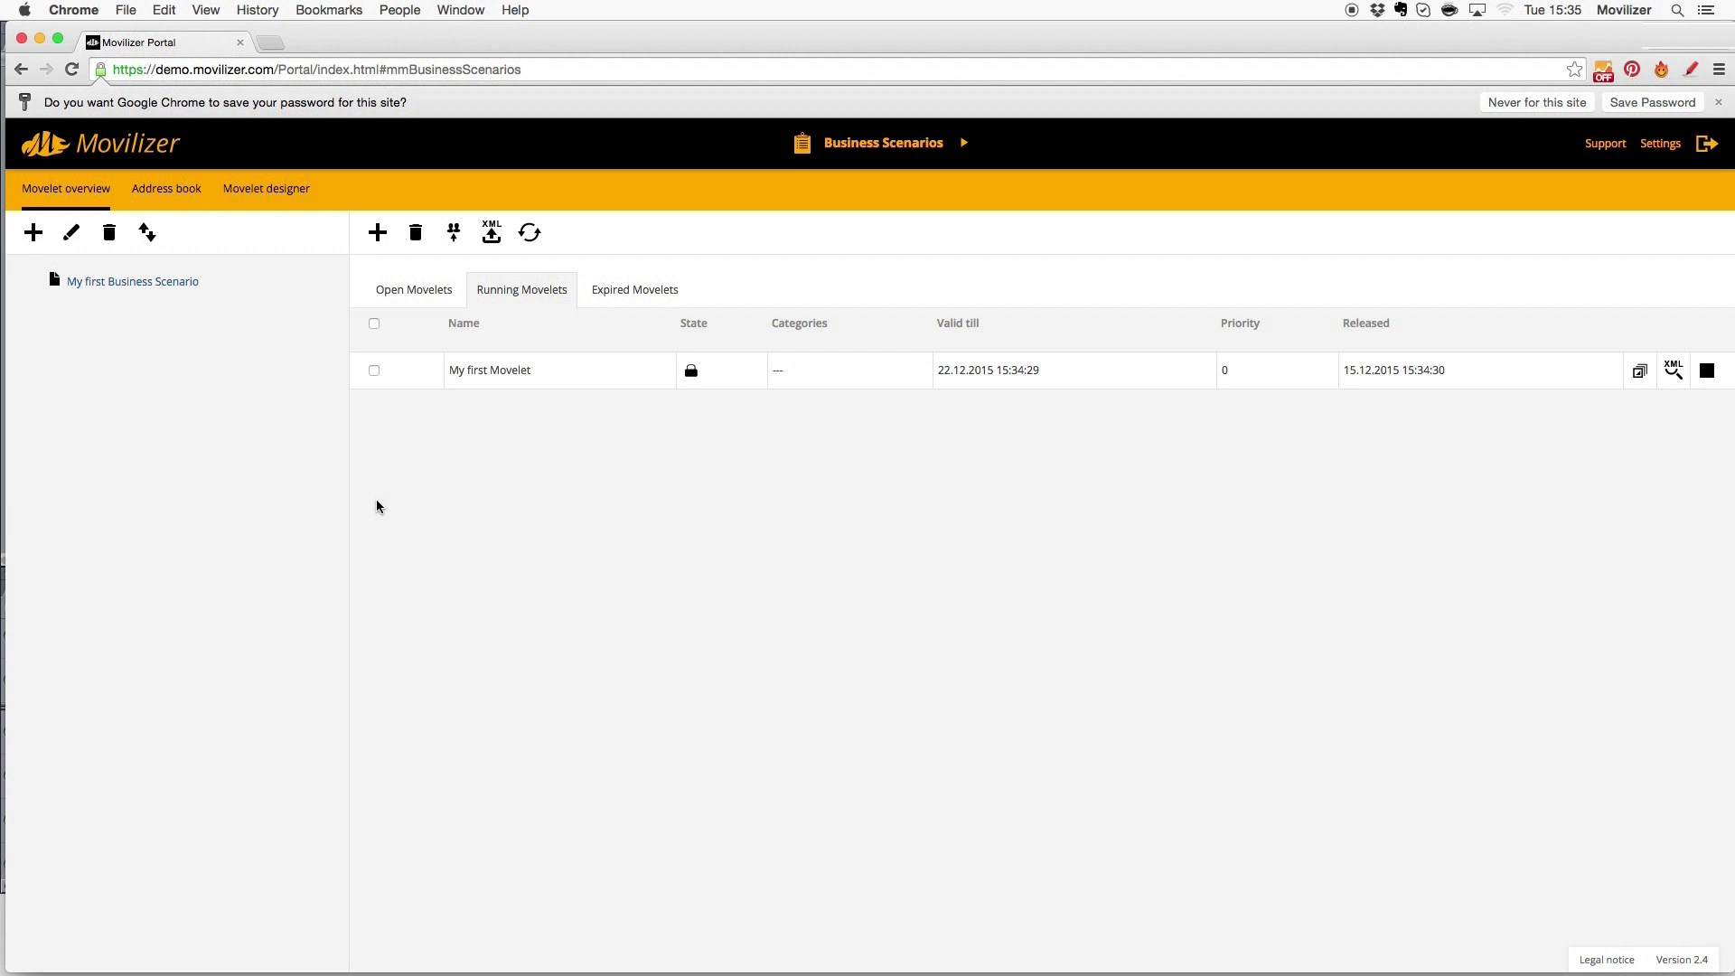
- Refresh the running Movelets and view the captured photo in the Take a picture! reply
{"action": "left_click", "coordinate": [529, 237]}
{"action": "left_click", "coordinate": [691, 370]}
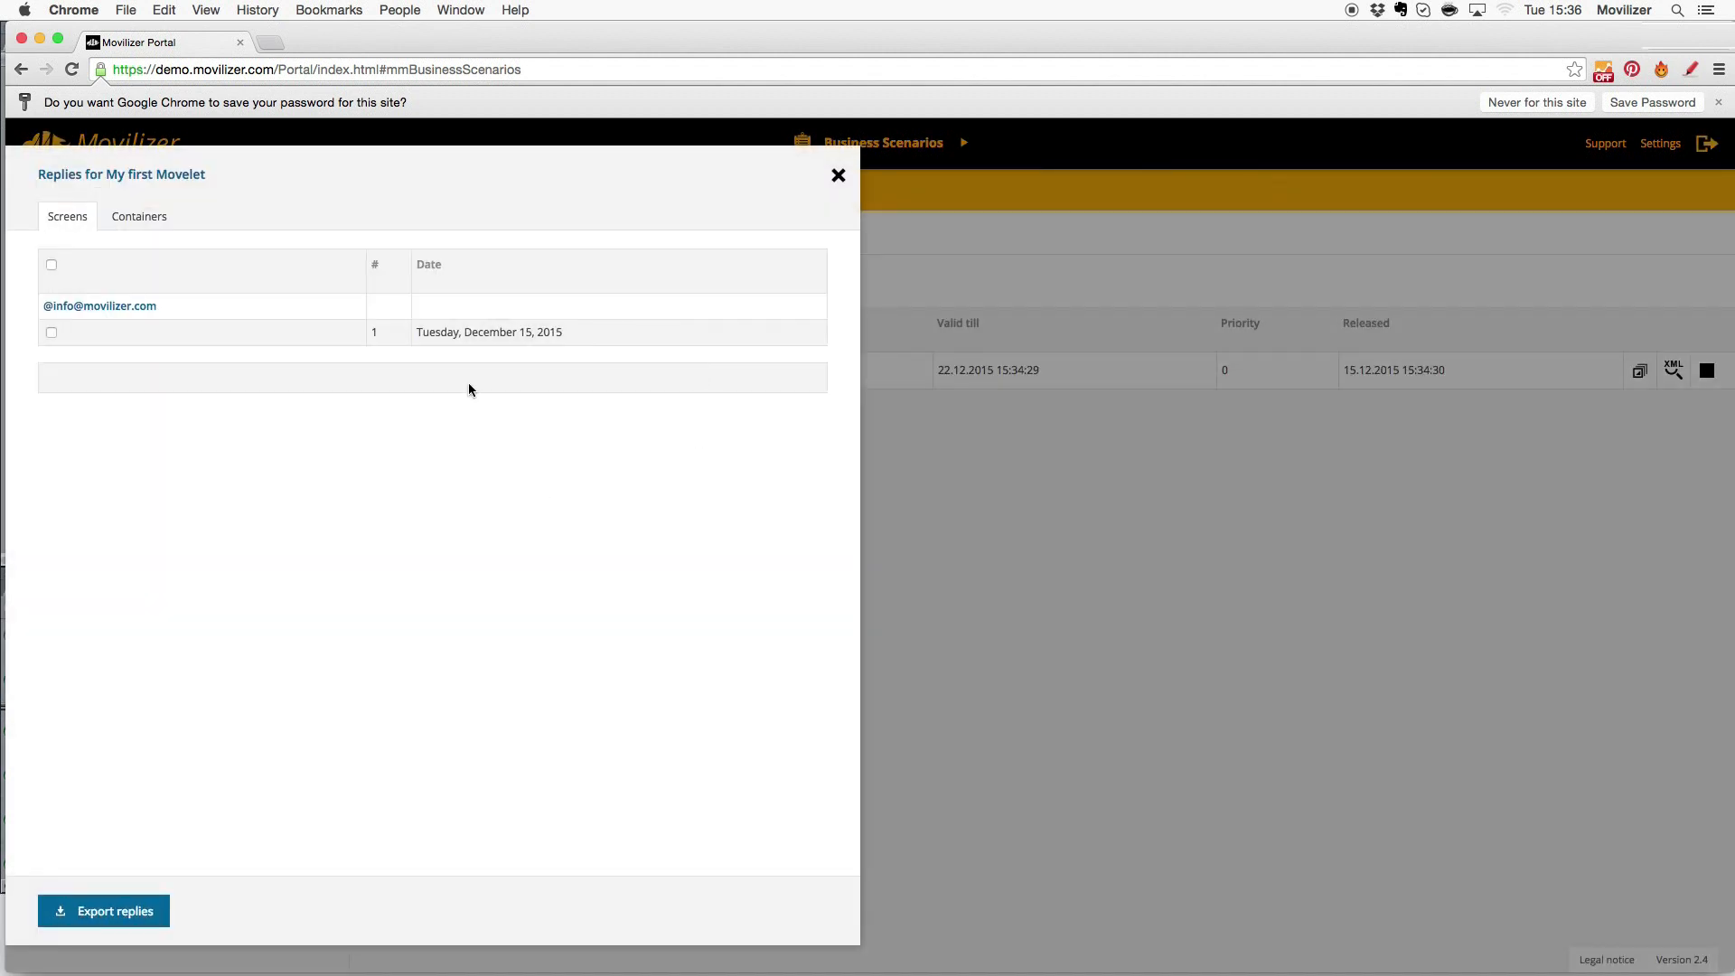
{"action": "left_click", "coordinate": [473, 345]}
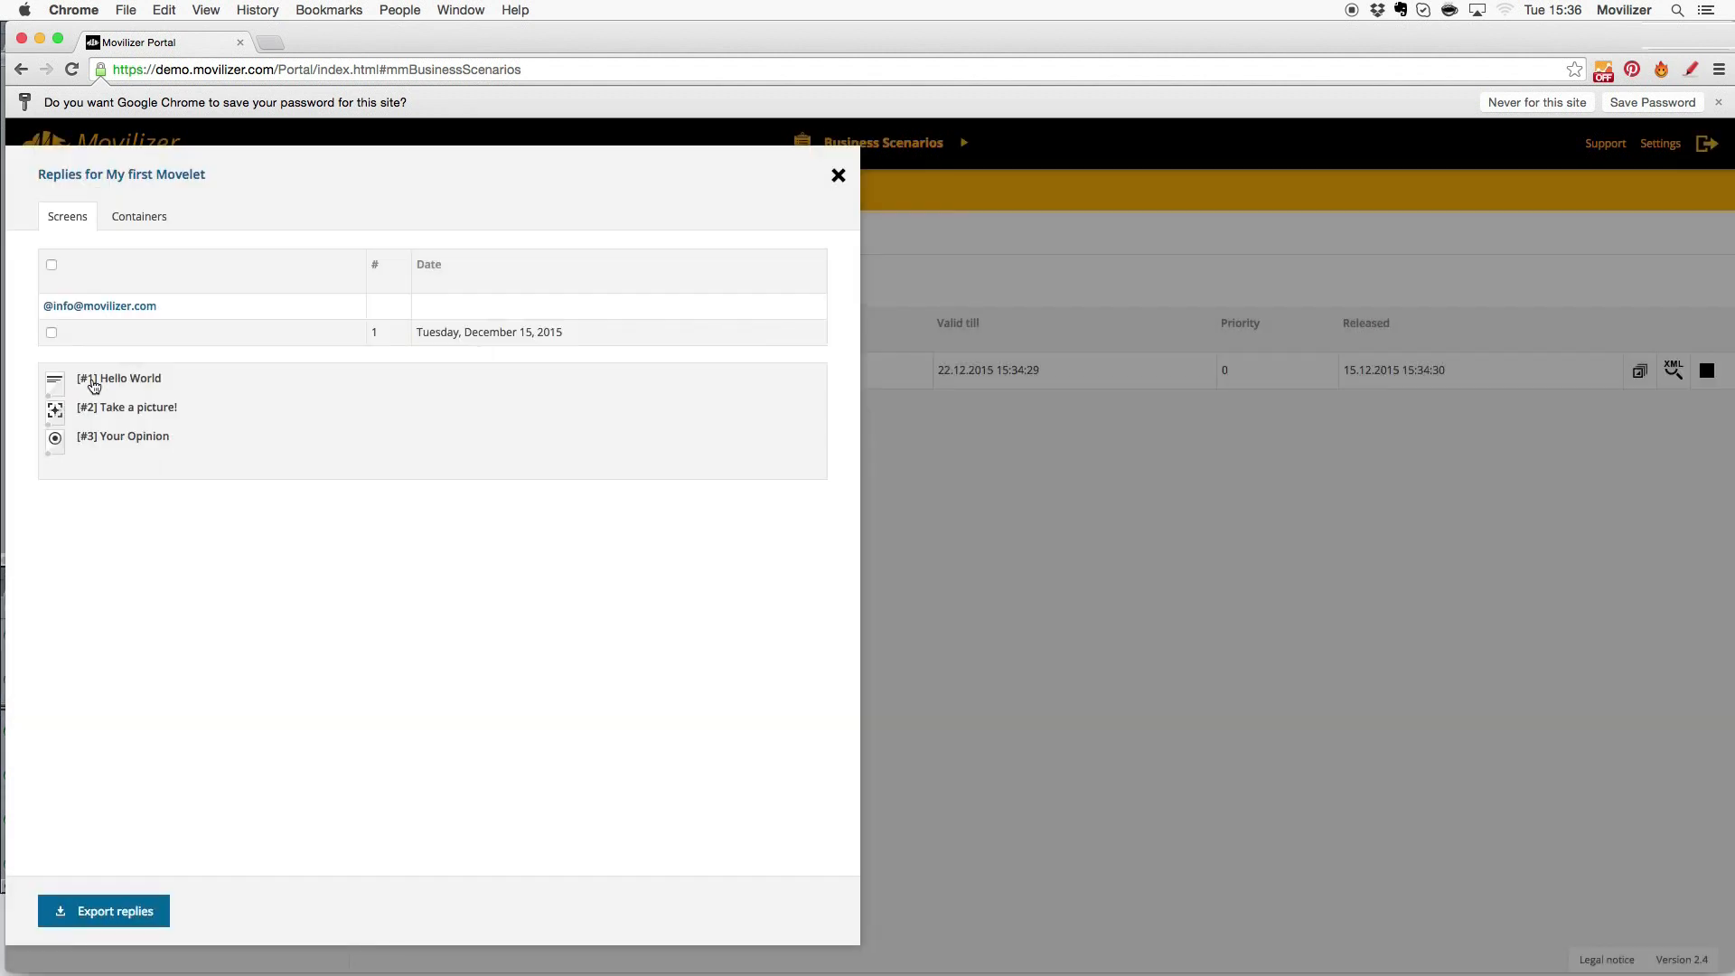
{"action": "left_click", "coordinate": [116, 409]}
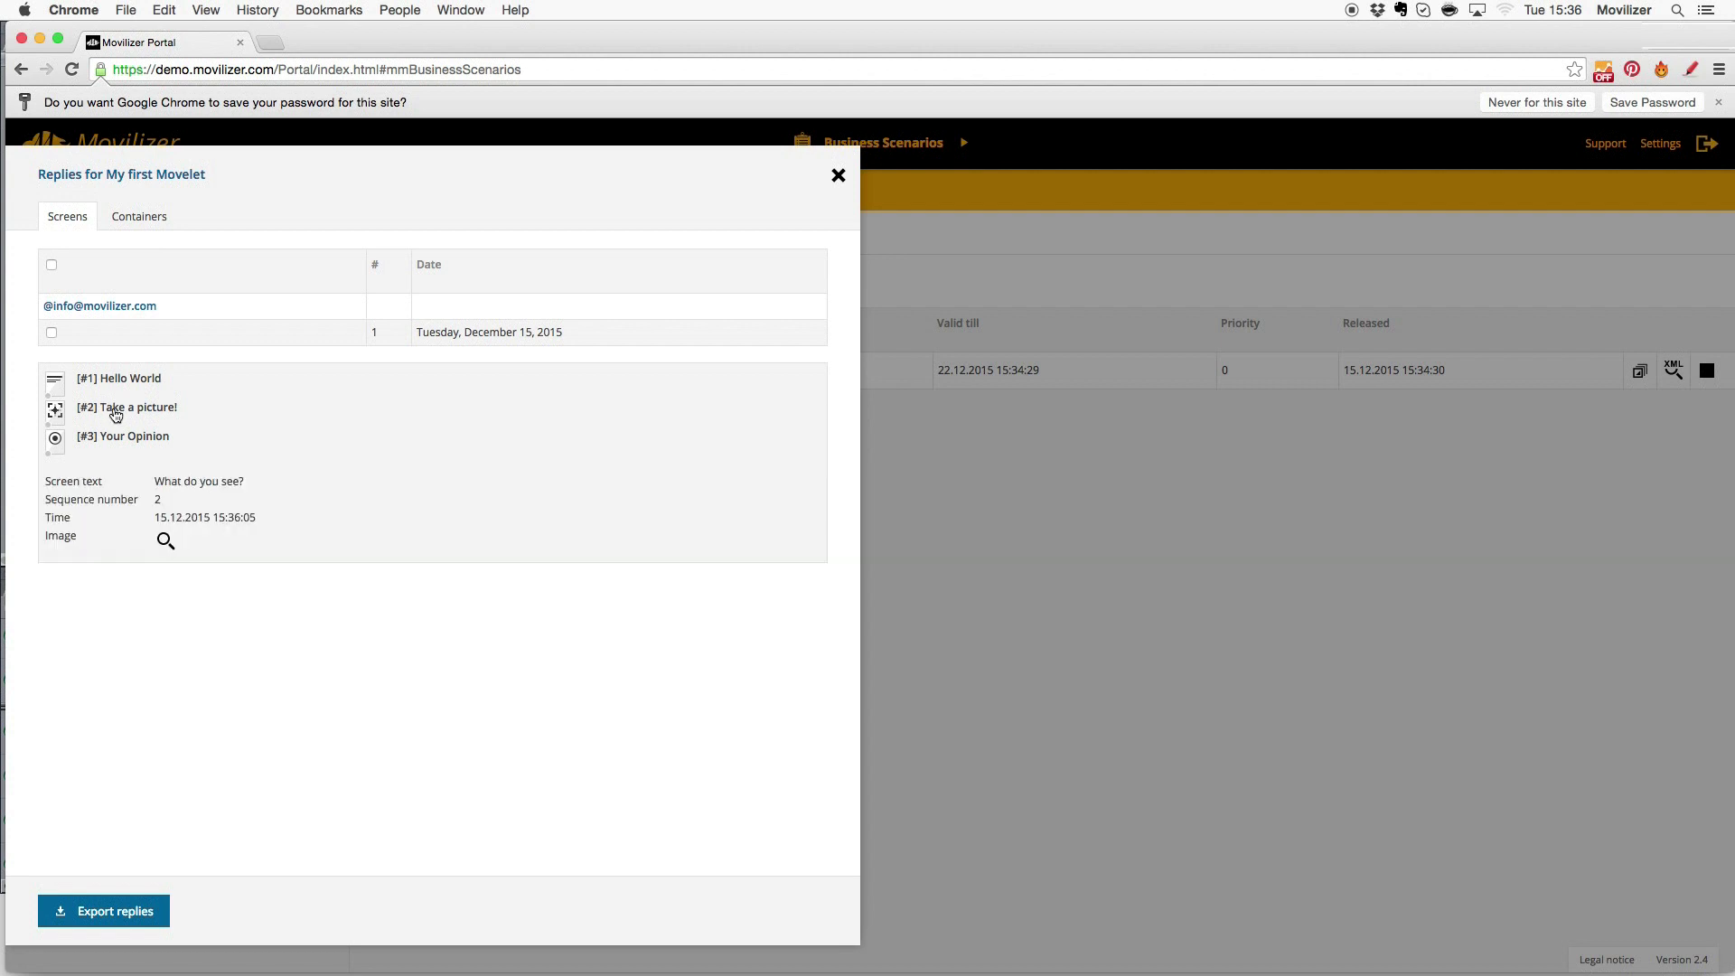
{"action": "left_click", "coordinate": [162, 541]}
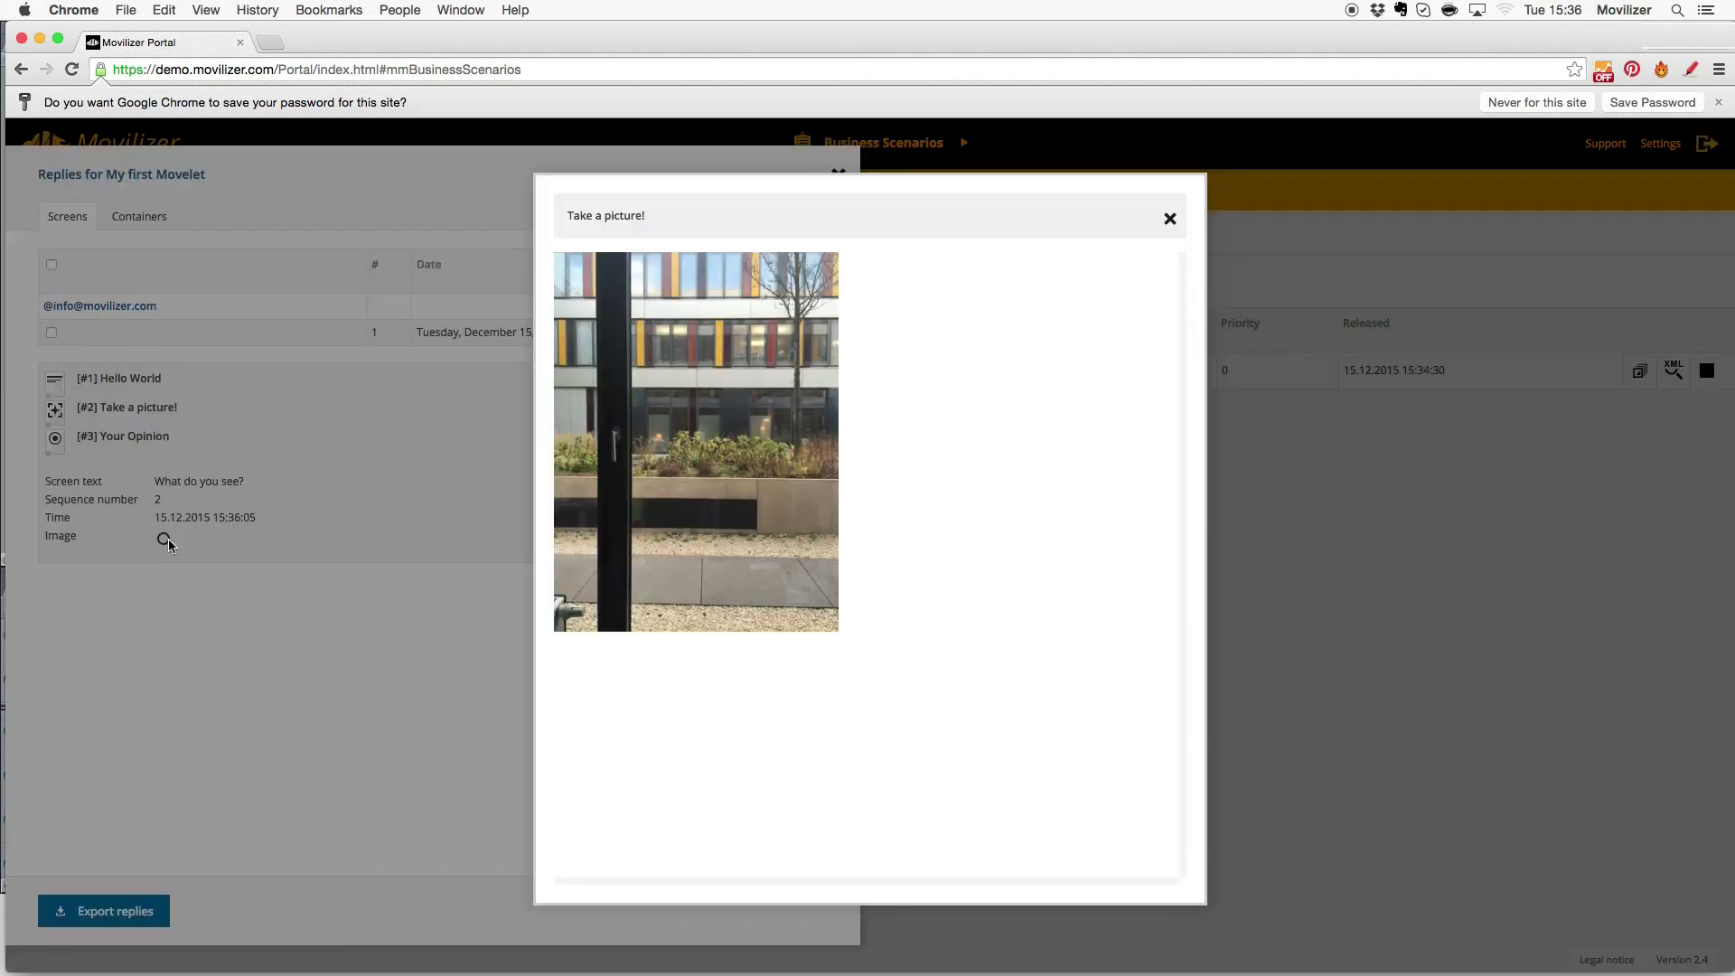
{"action": "left_click", "coordinate": [1170, 218]}
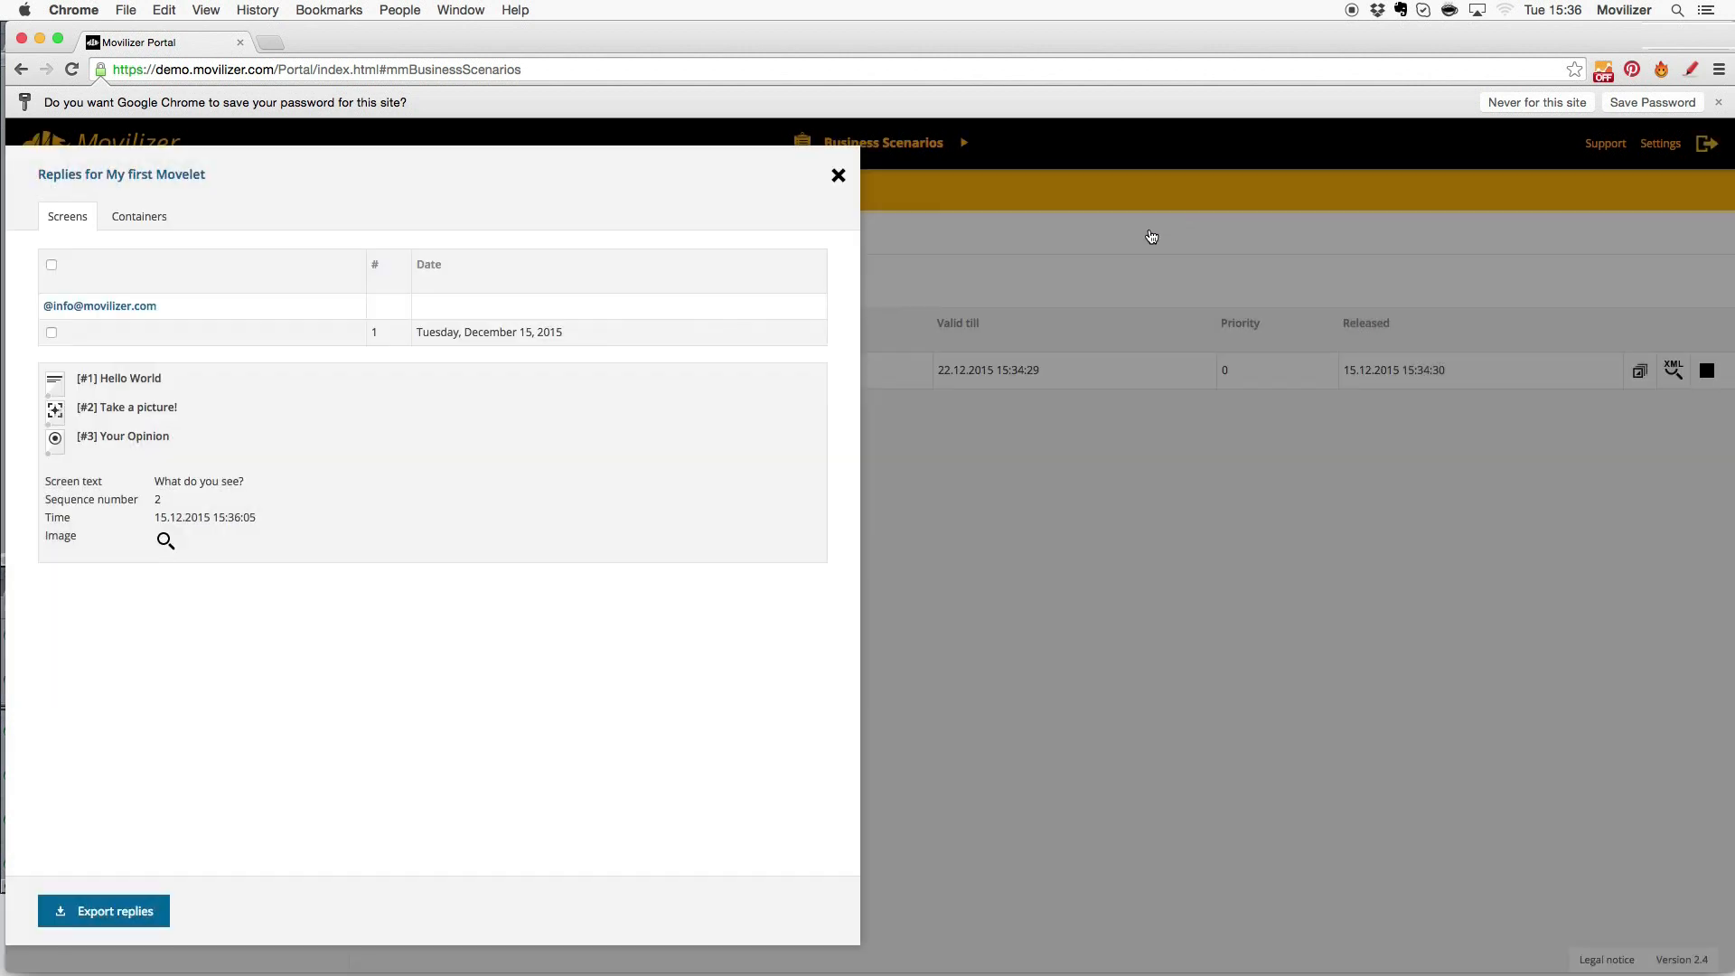
- Check the Your Opinion reply shows Very Good!, then close the replies window
{"action": "left_click", "coordinate": [133, 439]}
{"action": "left_click_drag", "start_coordinate": [153, 537], "coordinate": [229, 545]}
{"action": "left_click", "coordinate": [935, 652]}
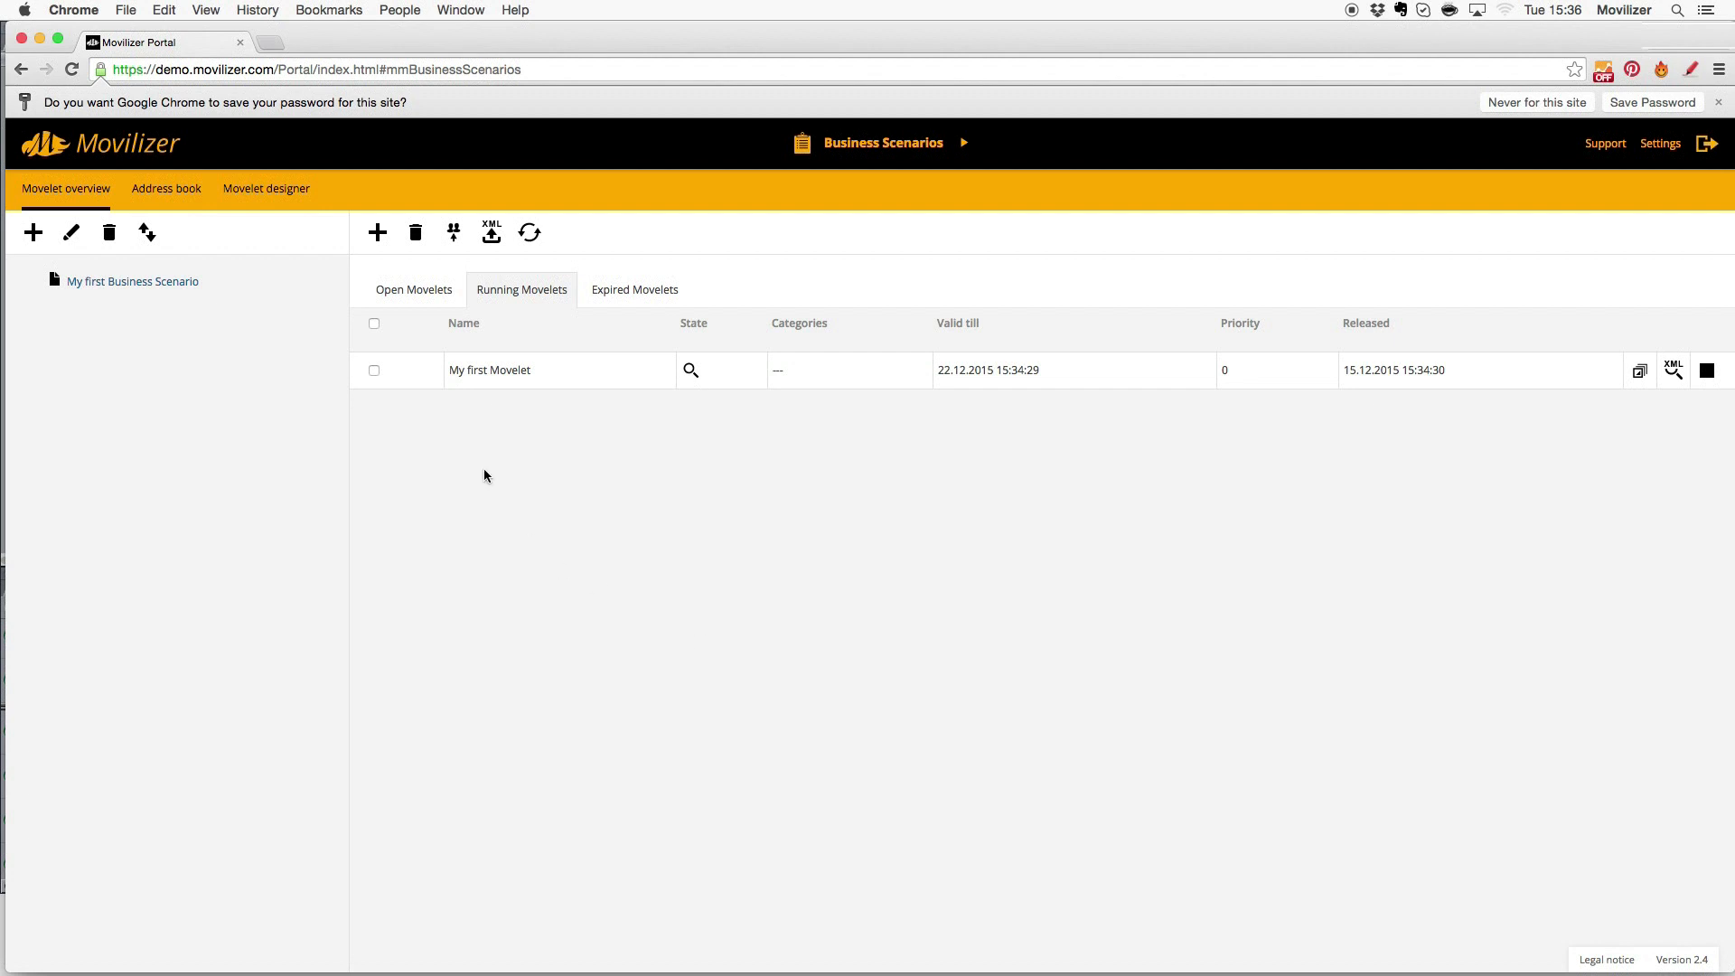
- In the Movelet designer, add a Web View screen after a Your Opinion answer option
{"action": "left_click", "coordinate": [207, 284]}
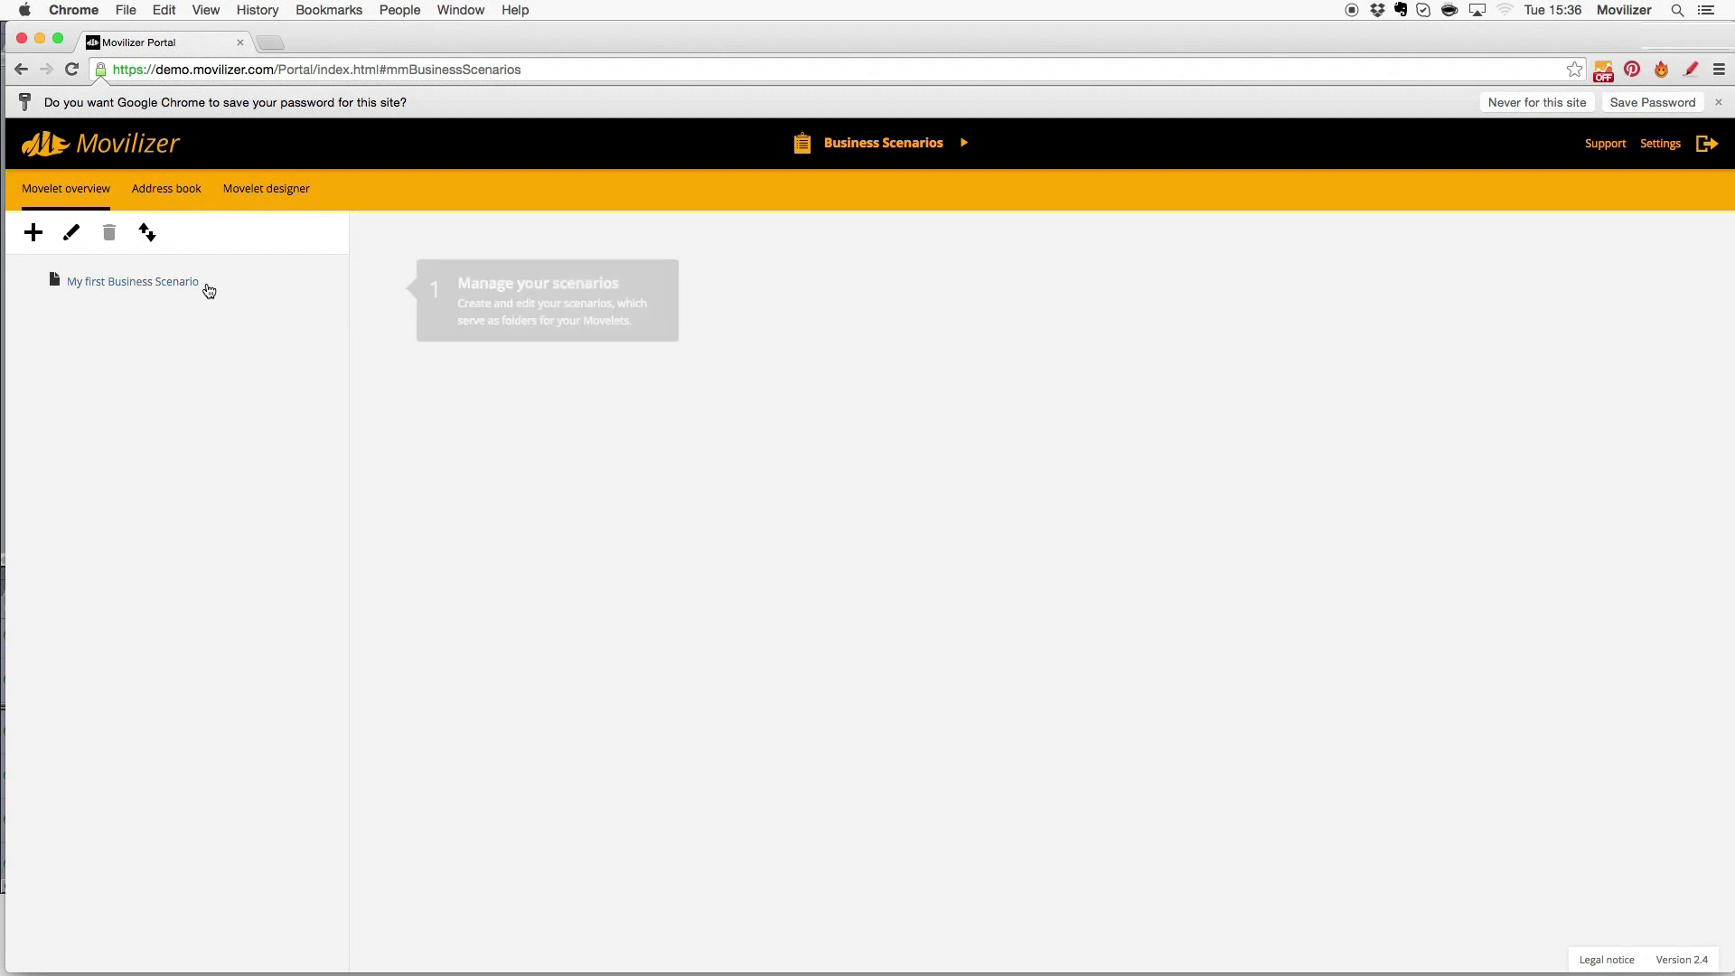
{"action": "left_click", "coordinate": [262, 195]}
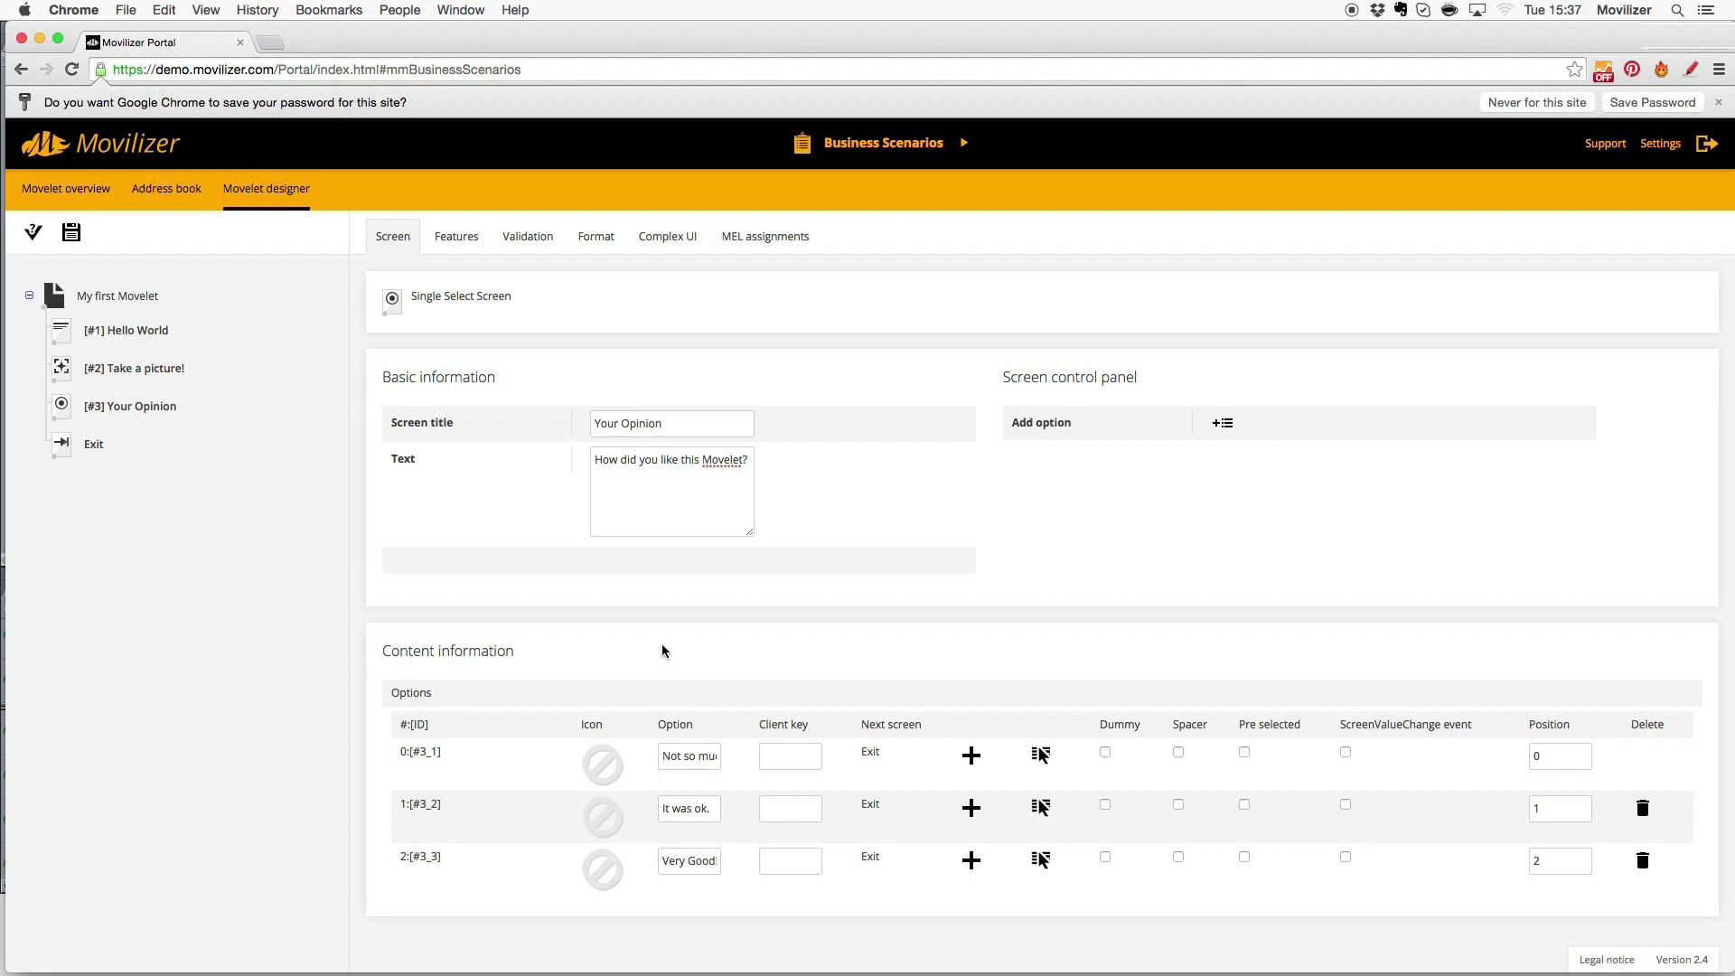
{"action": "left_click", "coordinate": [168, 407]}
{"action": "left_click", "coordinate": [970, 861]}
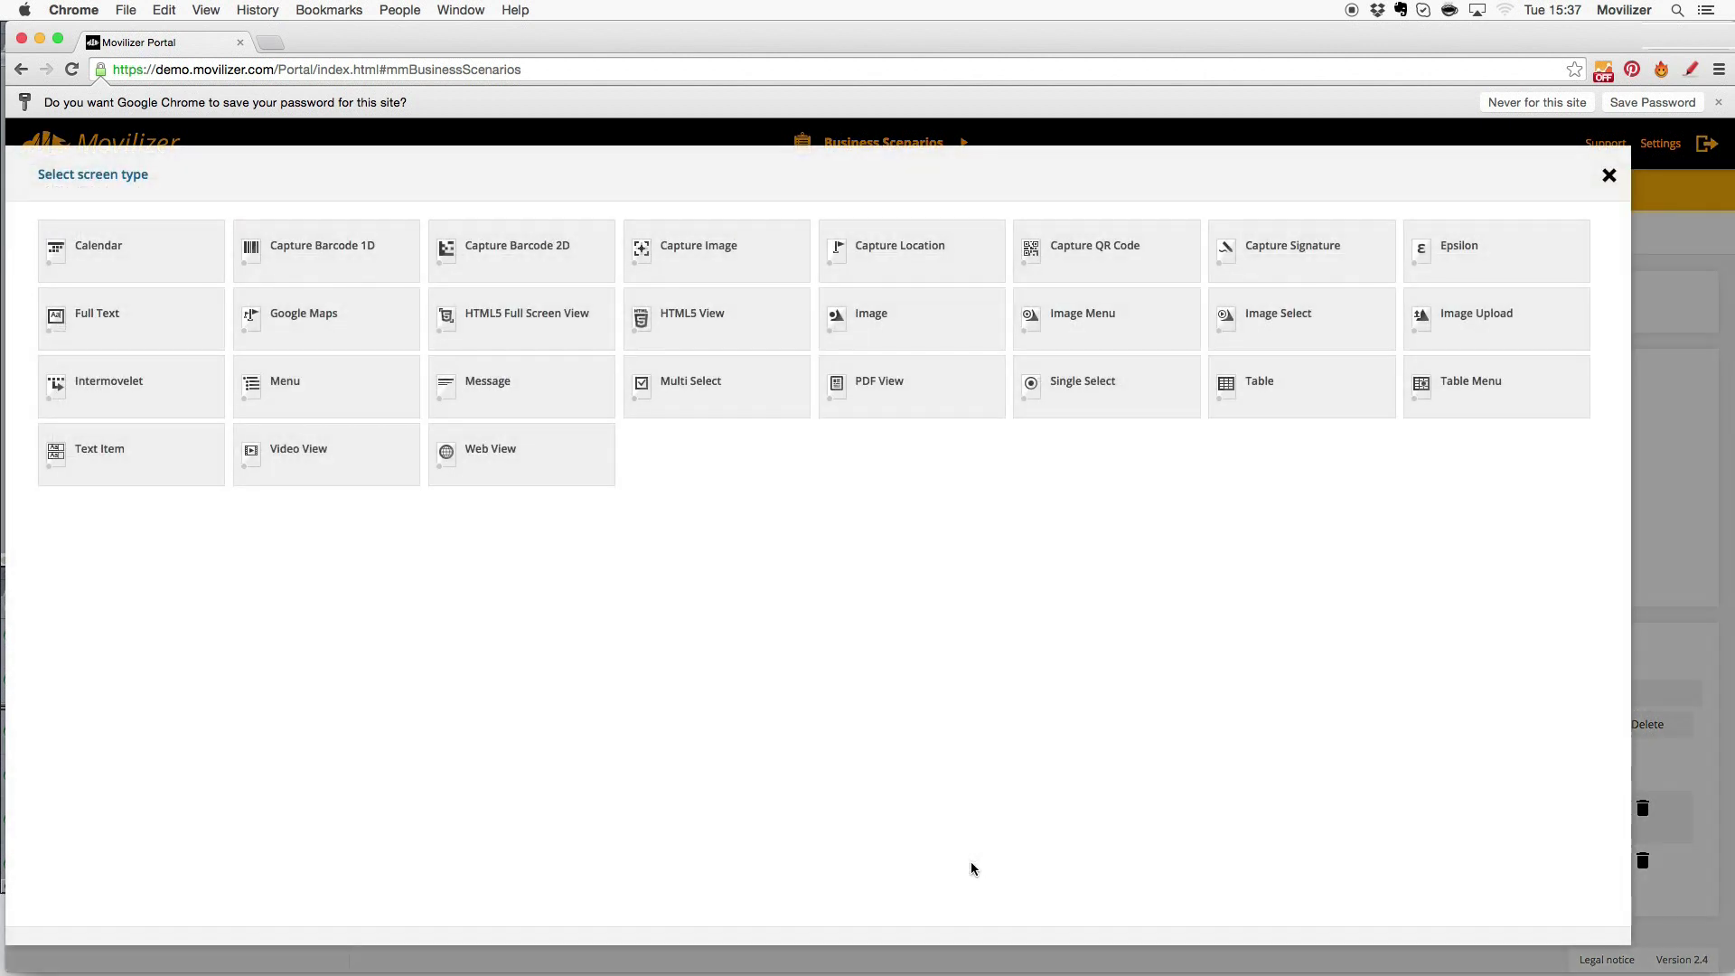
{"action": "left_click", "coordinate": [508, 467]}
{"action": "left_click", "coordinate": [131, 443]}
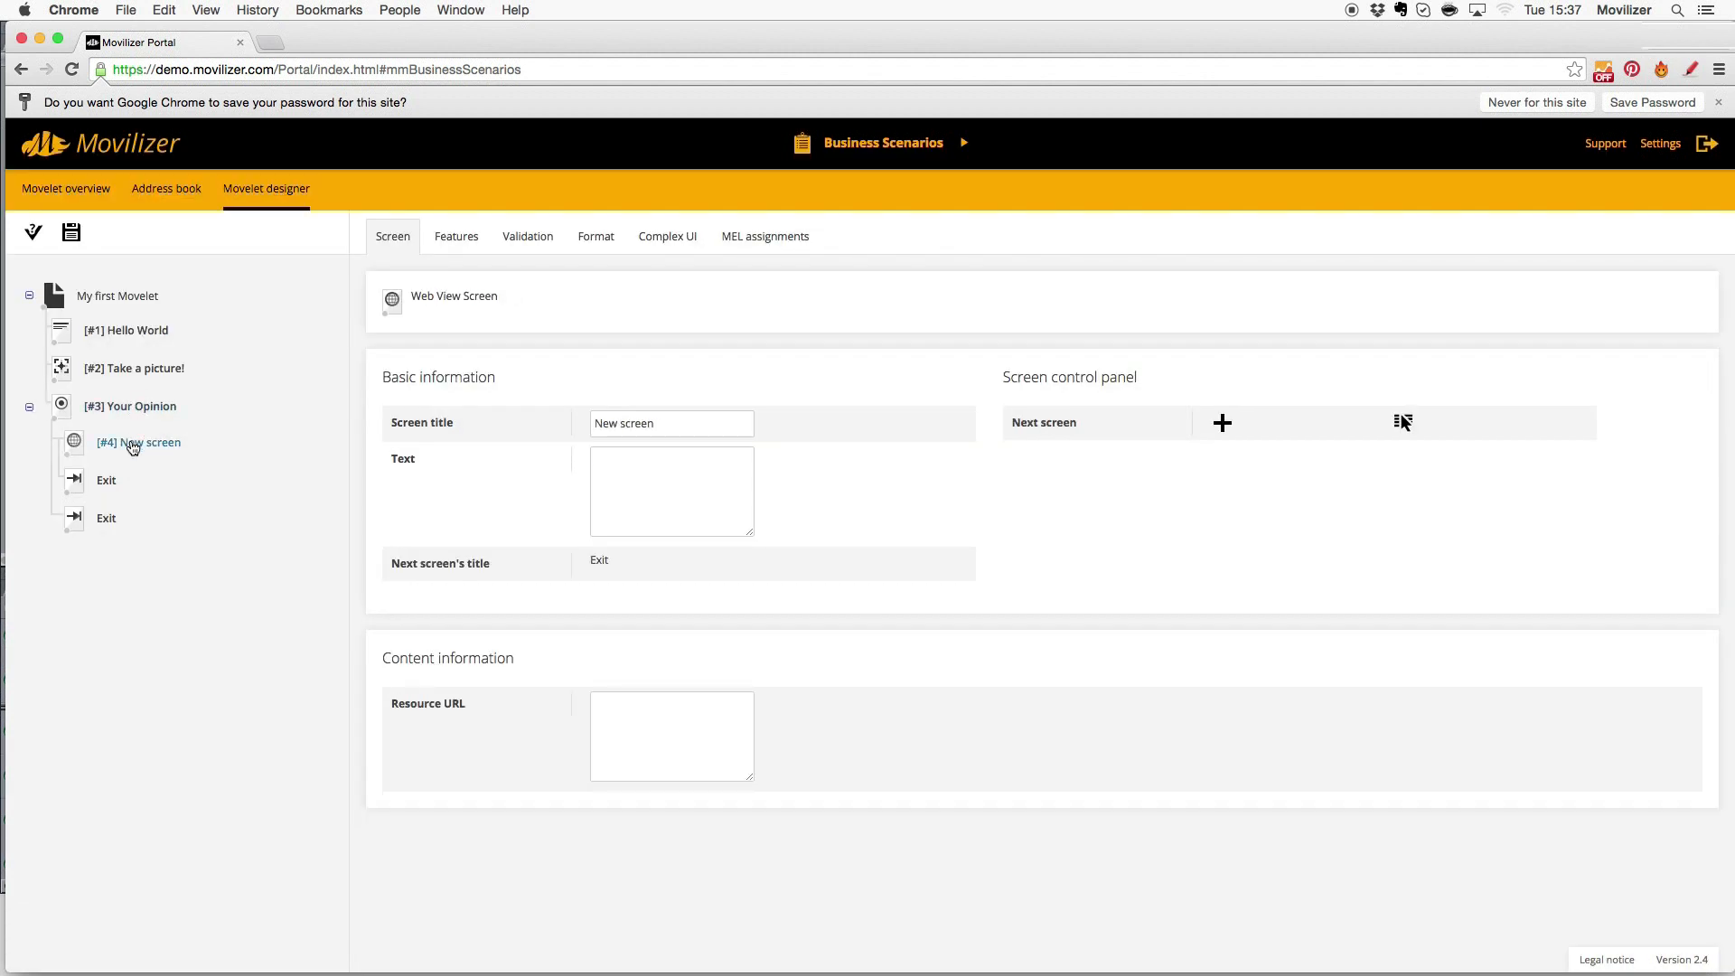
{"action": "left_click", "coordinate": [618, 422]}
{"action": "triple_click", "coordinate": [618, 423]}
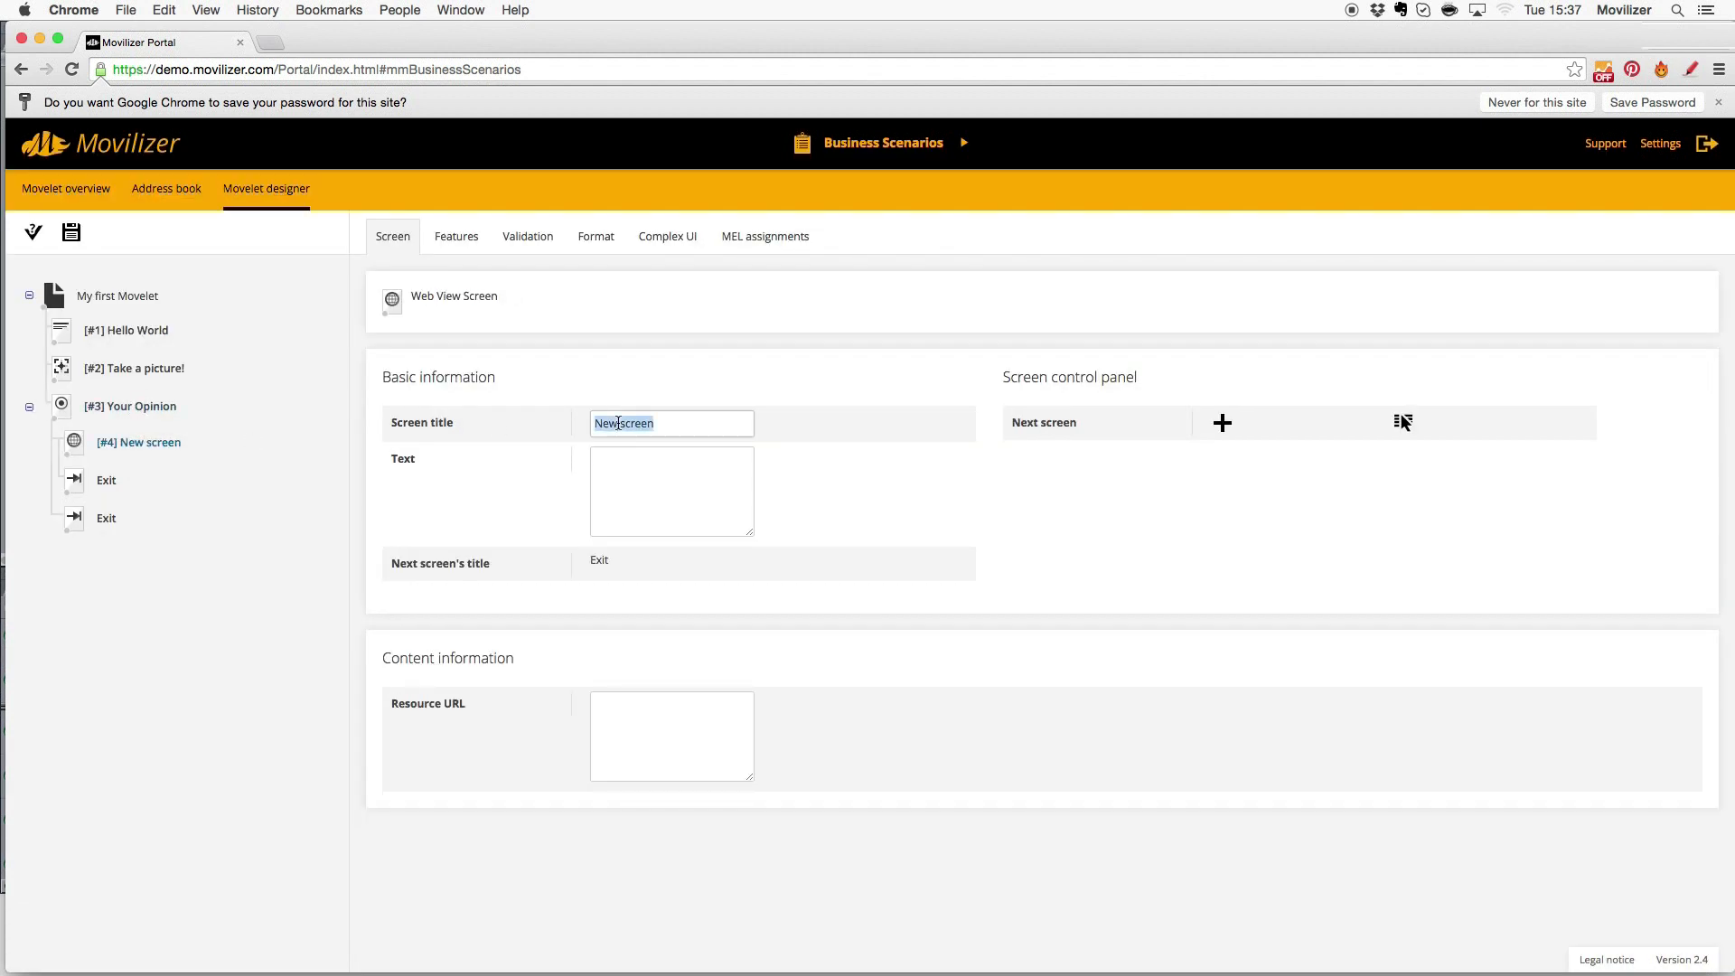
{"action": "type", "text": "Visit us and learn more"}
{"action": "key", "text": "Tab"}
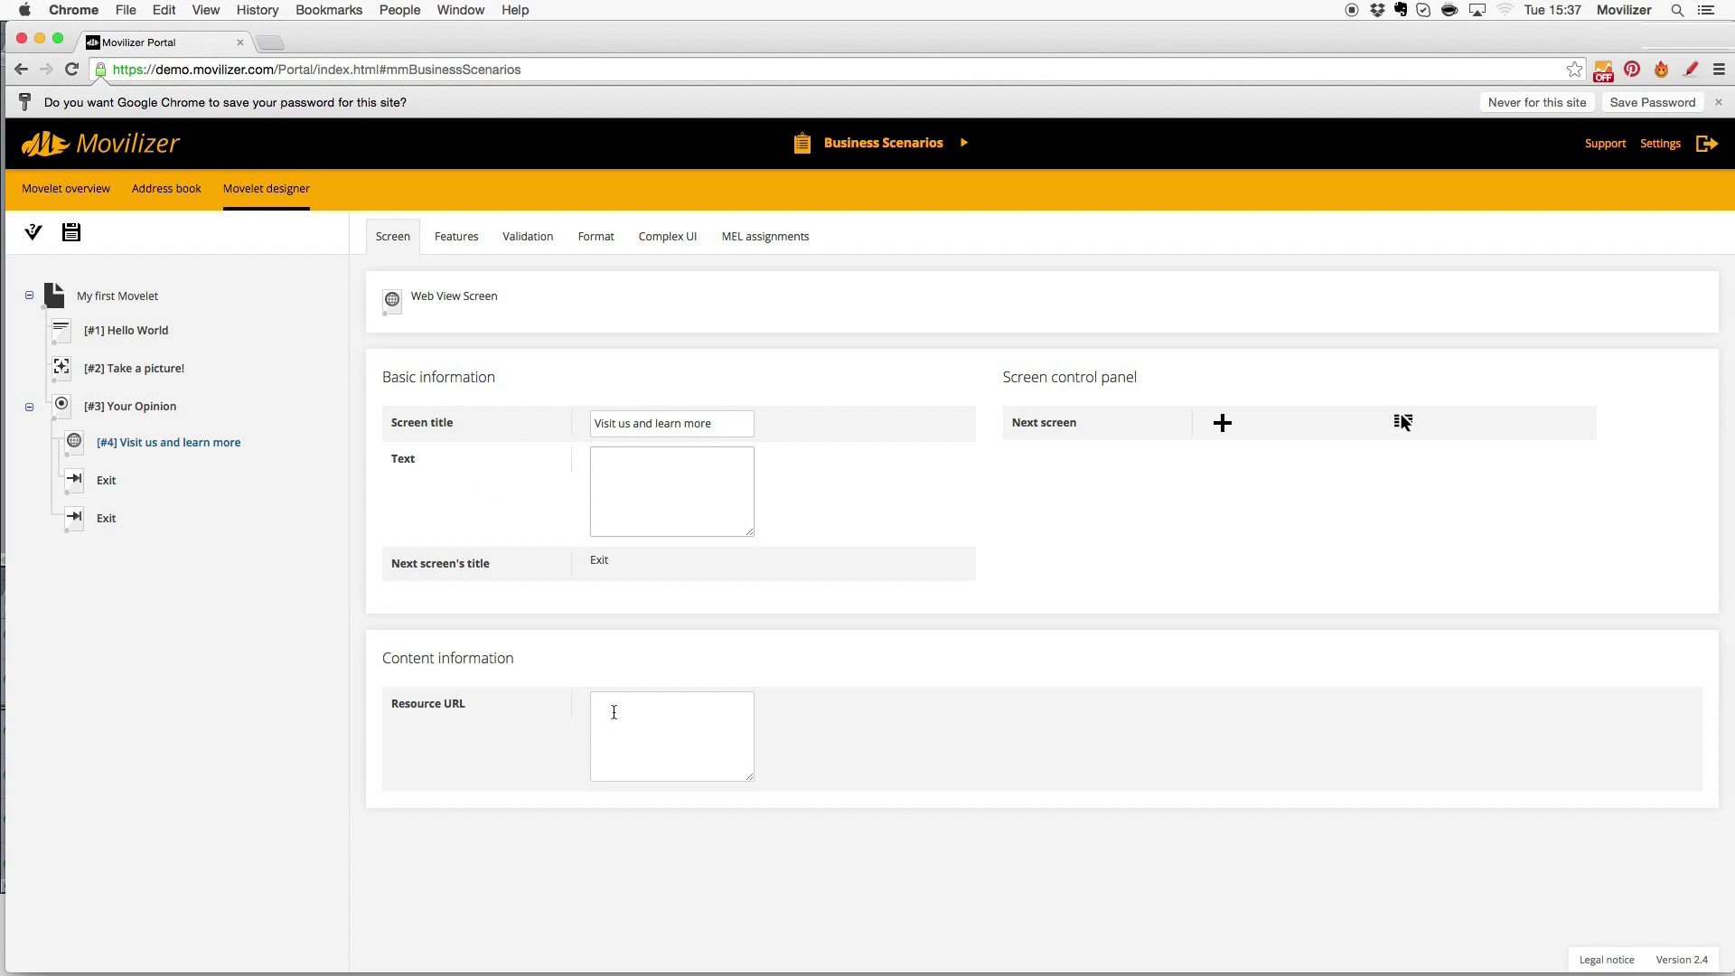
{"action": "left_click", "coordinate": [646, 716]}
{"action": "type", "text": "http://movilizer.com"}
{"action": "left_click", "coordinate": [71, 232]}
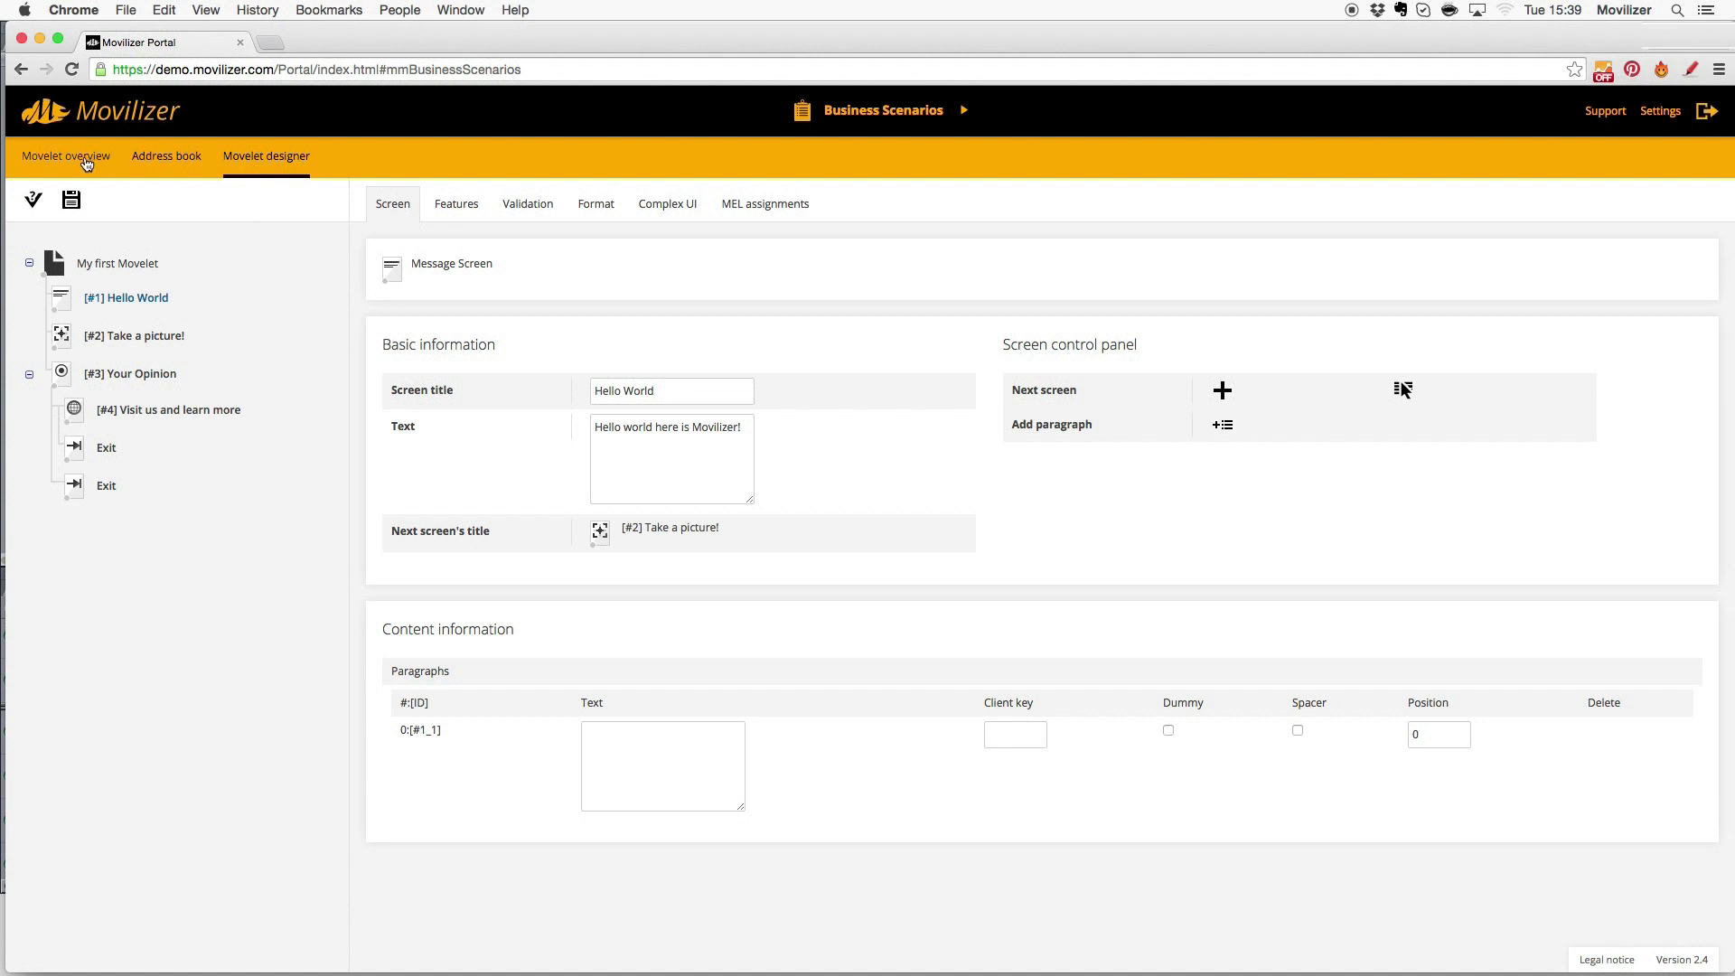
- Stop the running My first Movelet from the Running Movelets list
{"action": "left_click", "coordinate": [86, 159]}
{"action": "left_click", "coordinate": [530, 259]}
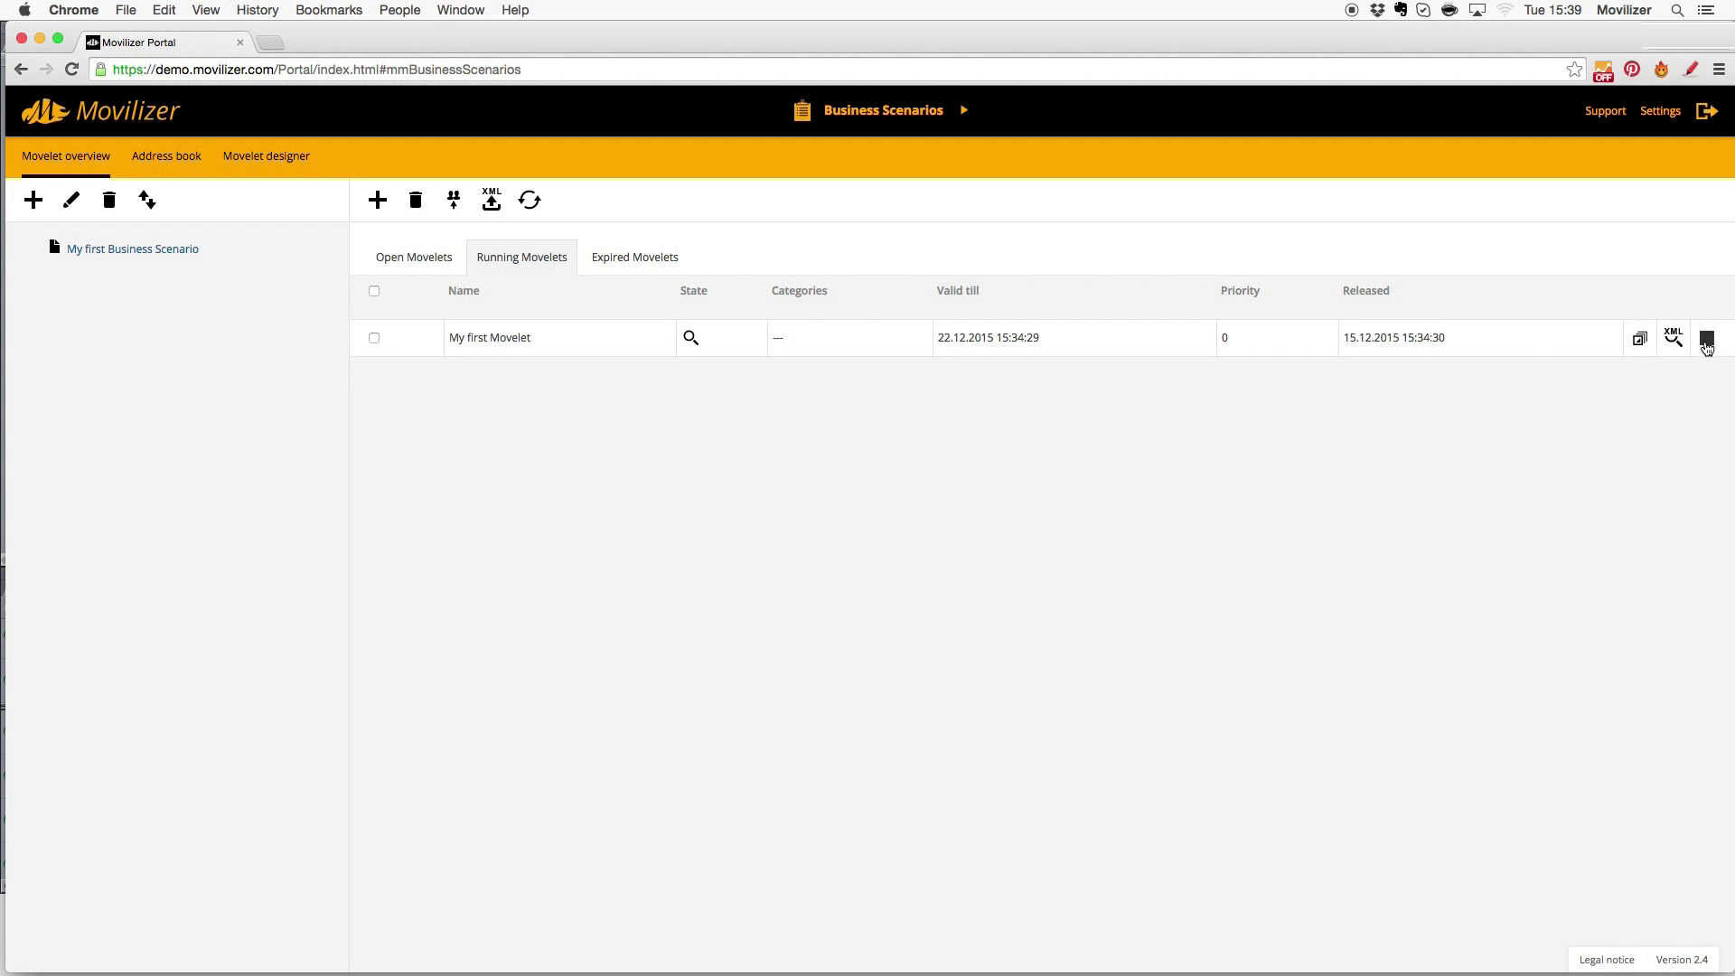
{"action": "left_click", "coordinate": [1707, 341]}
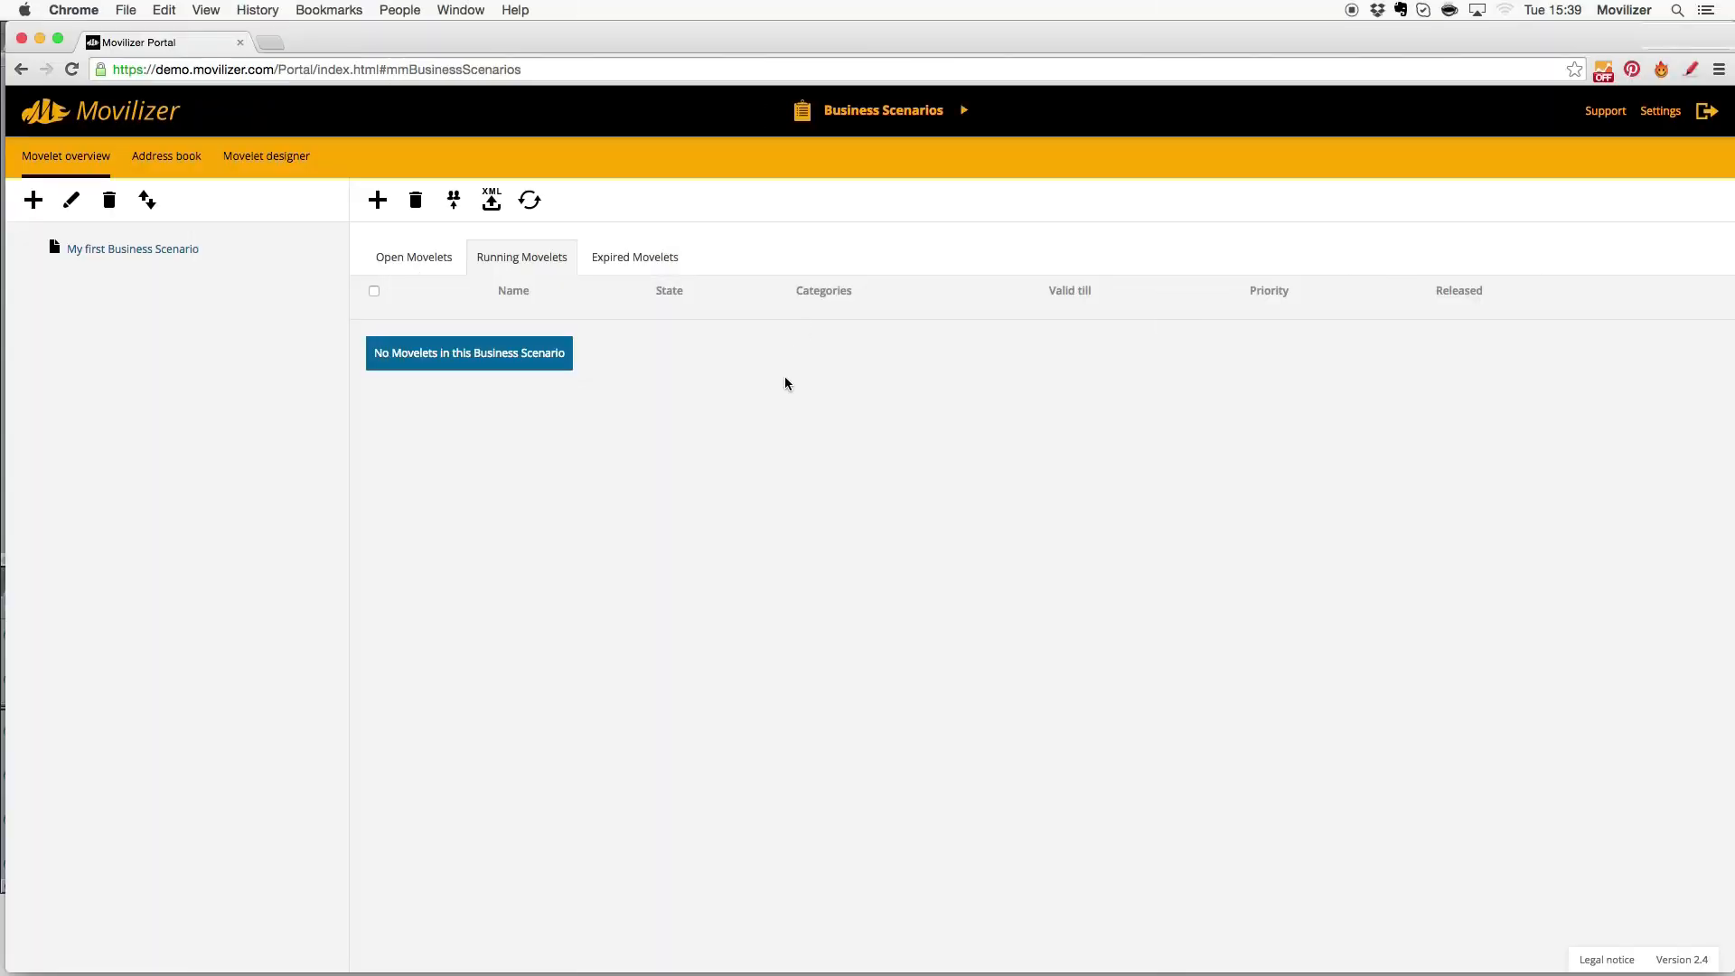
- Release the edited My first Movelet again from the Open Movelets list
{"action": "left_click", "coordinate": [415, 262]}
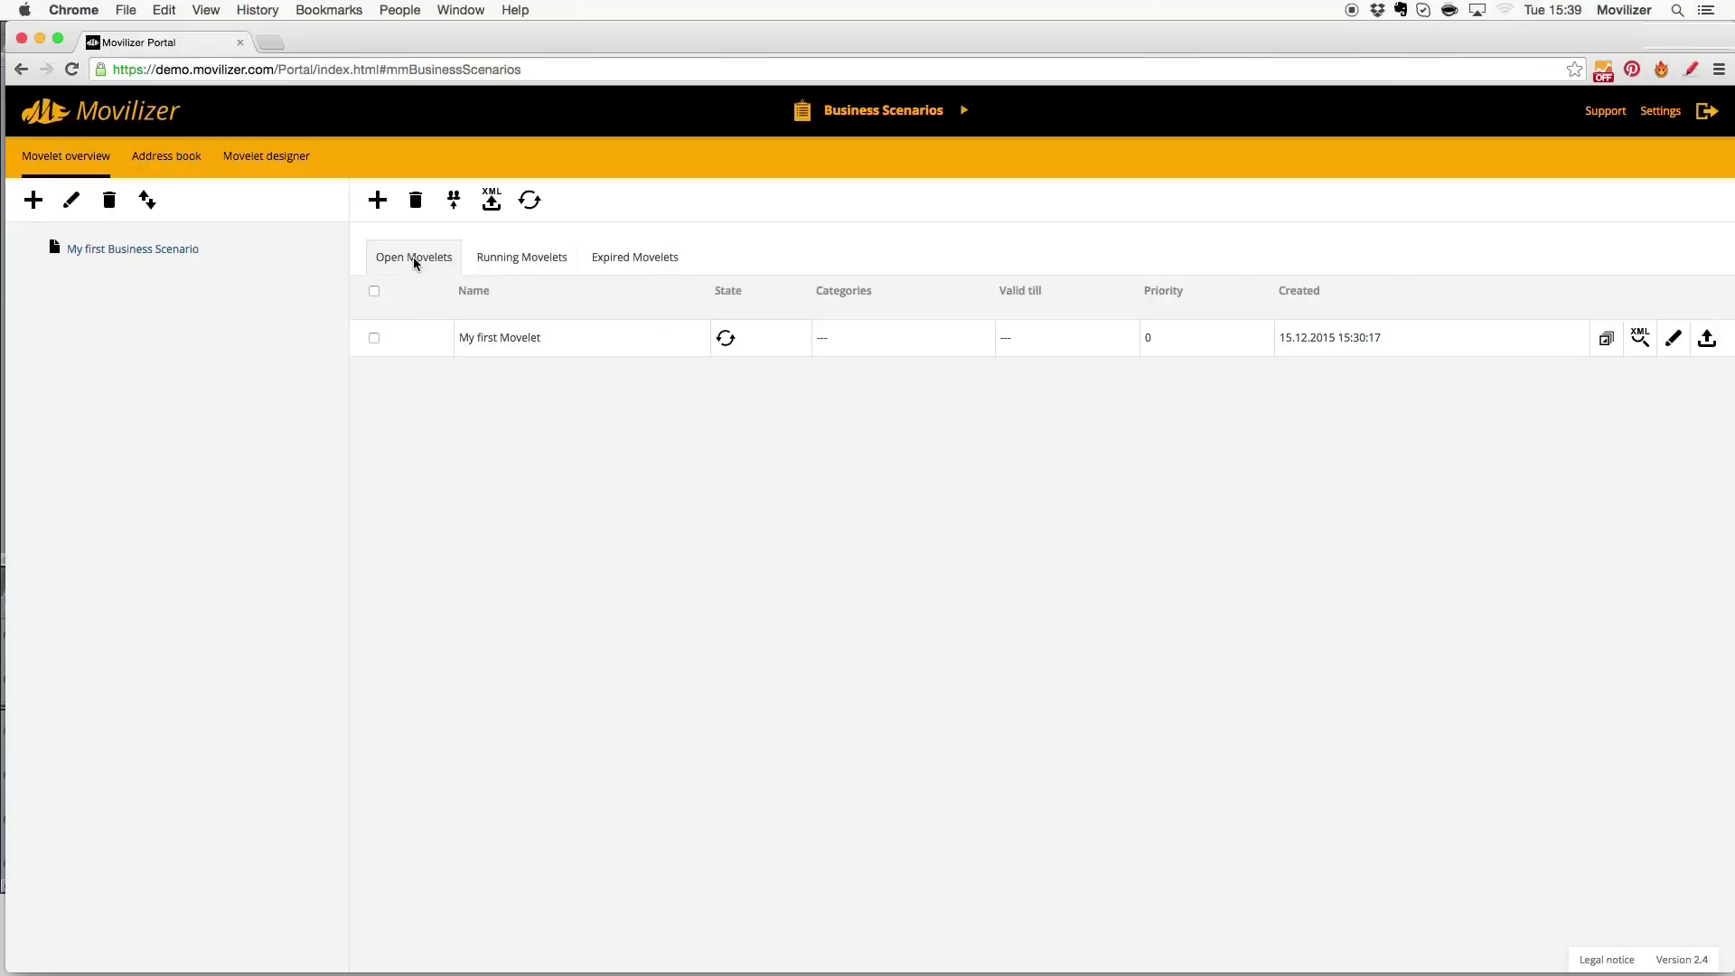
{"action": "right_click", "coordinate": [515, 340]}
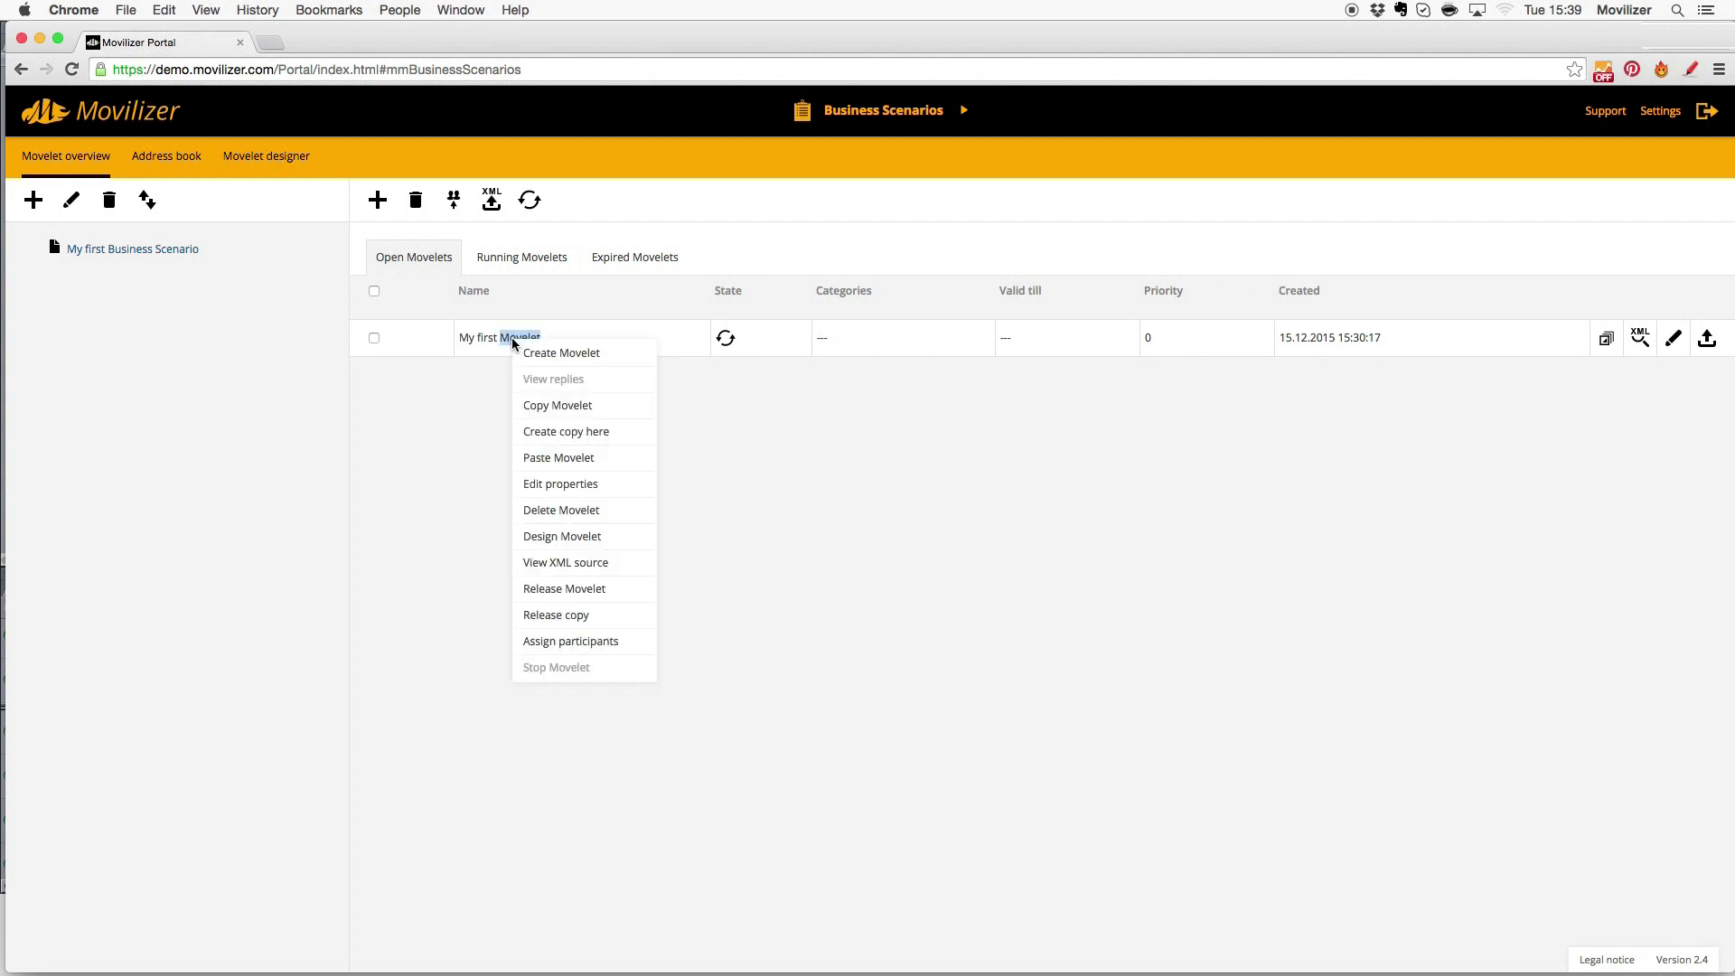
{"action": "left_click", "coordinate": [557, 631]}
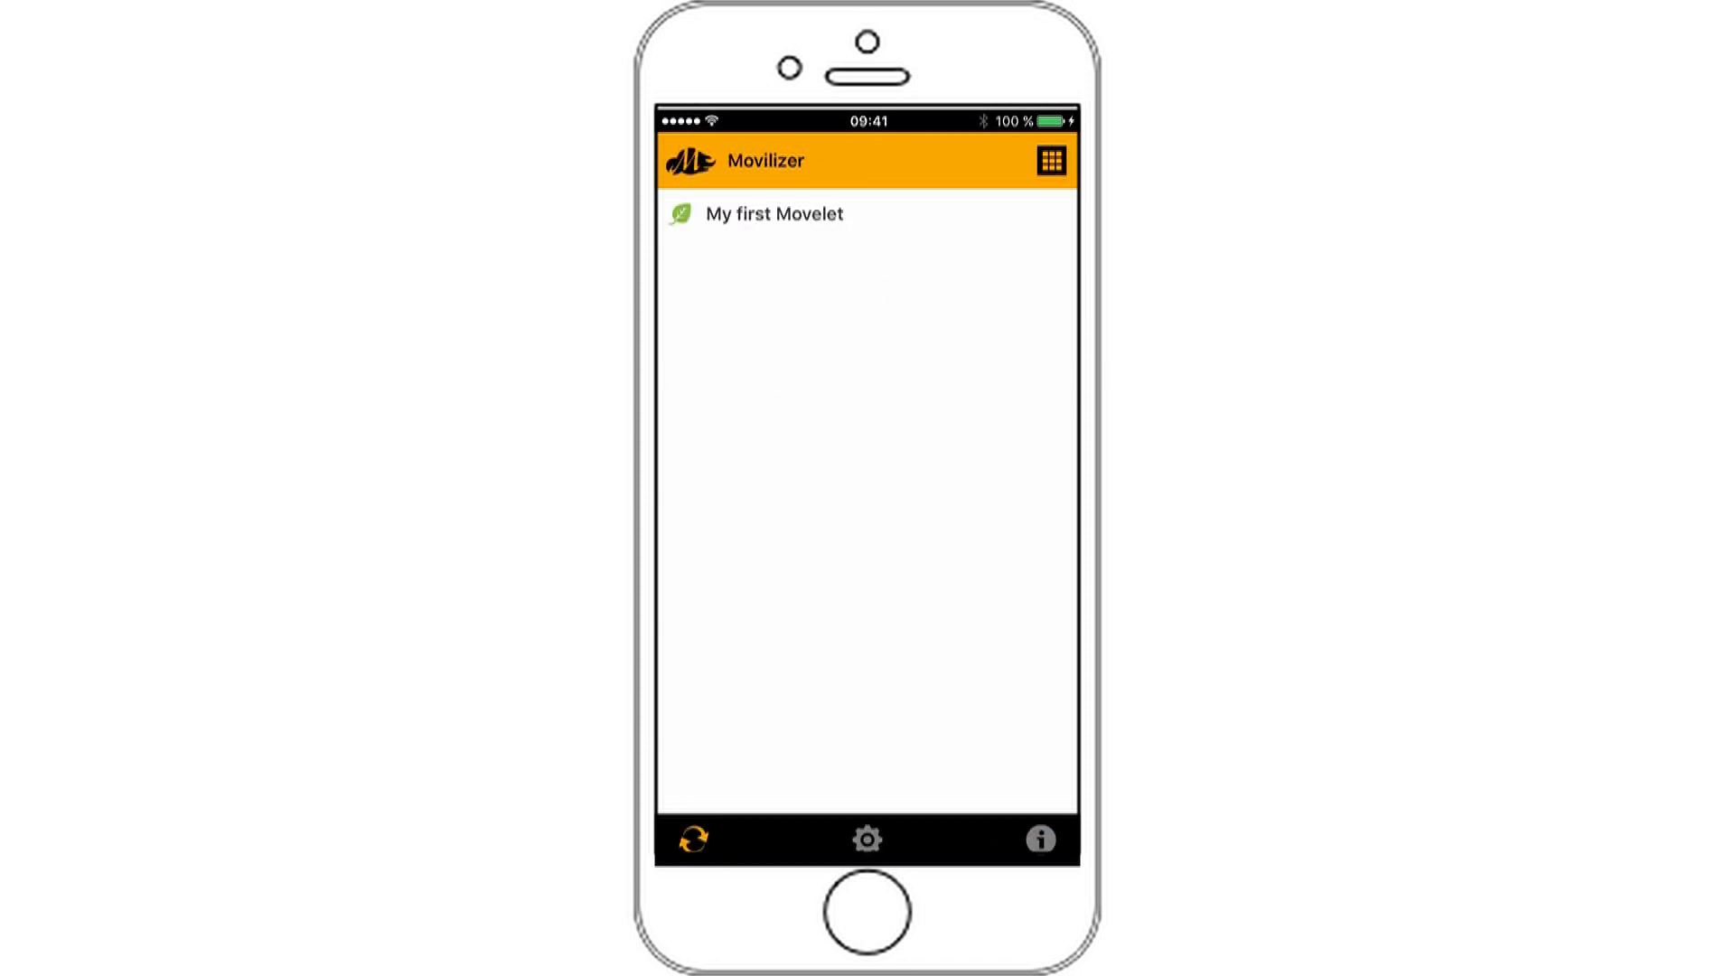
- Run My first Movelet answering Very Good!, then scroll the loaded movilizer.com page
{"action": "left_click", "coordinate": [867, 214]}
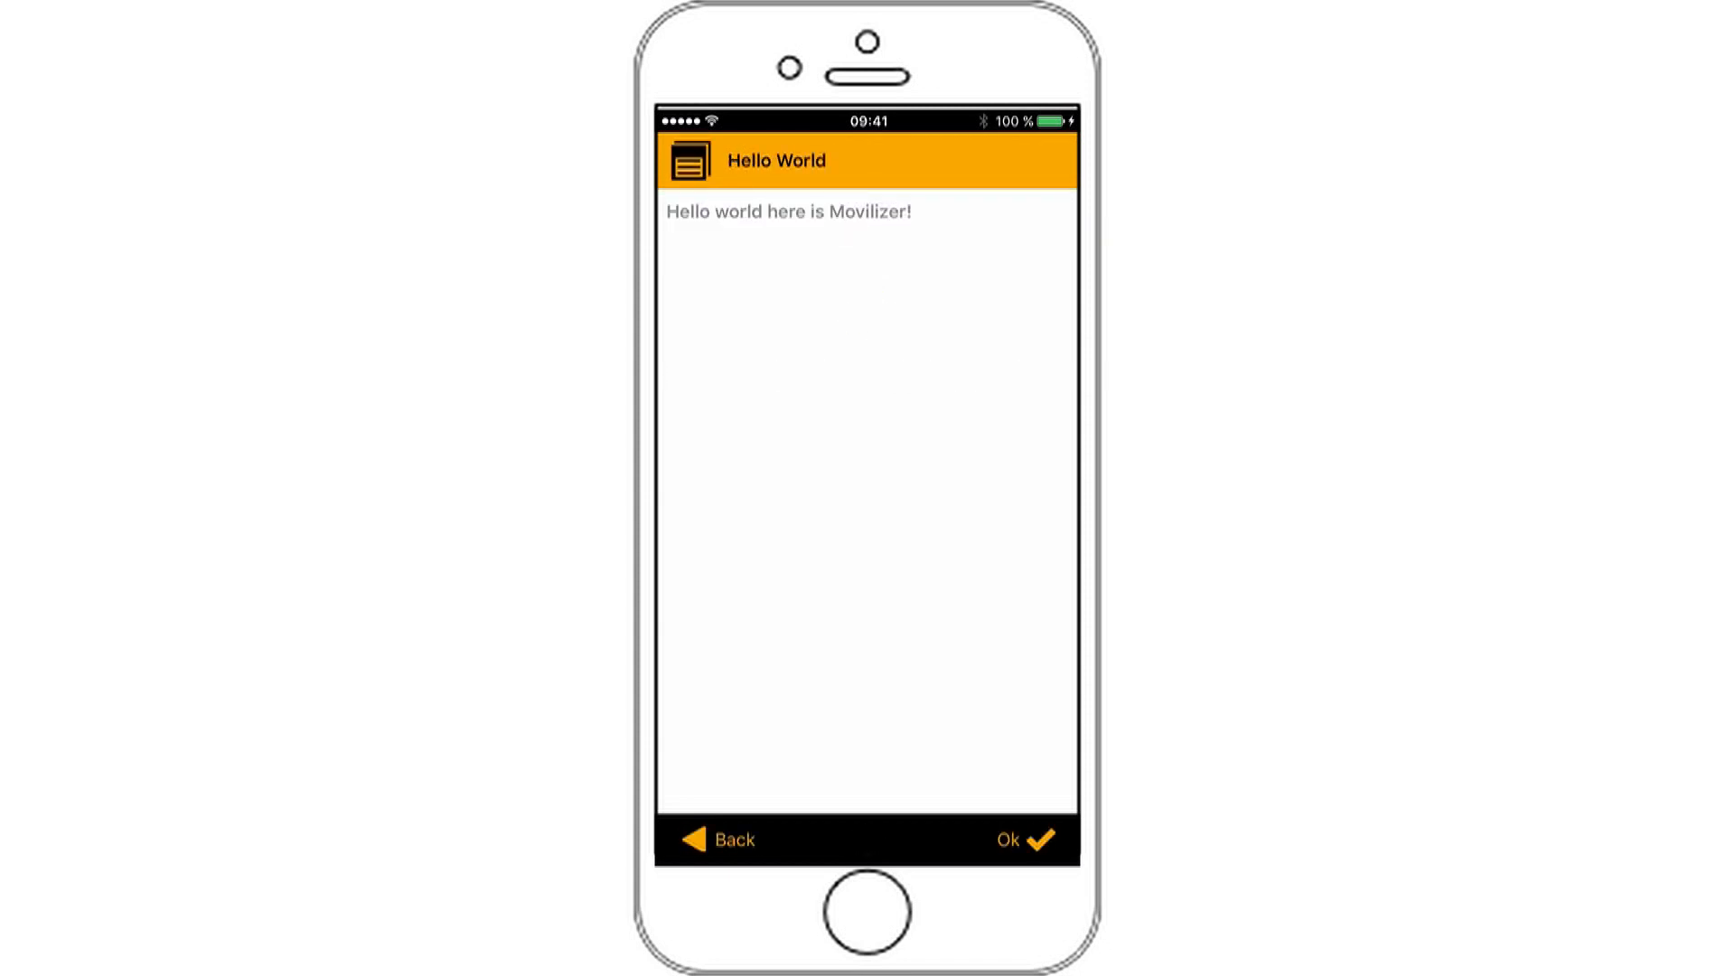
{"action": "left_click", "coordinate": [1027, 840]}
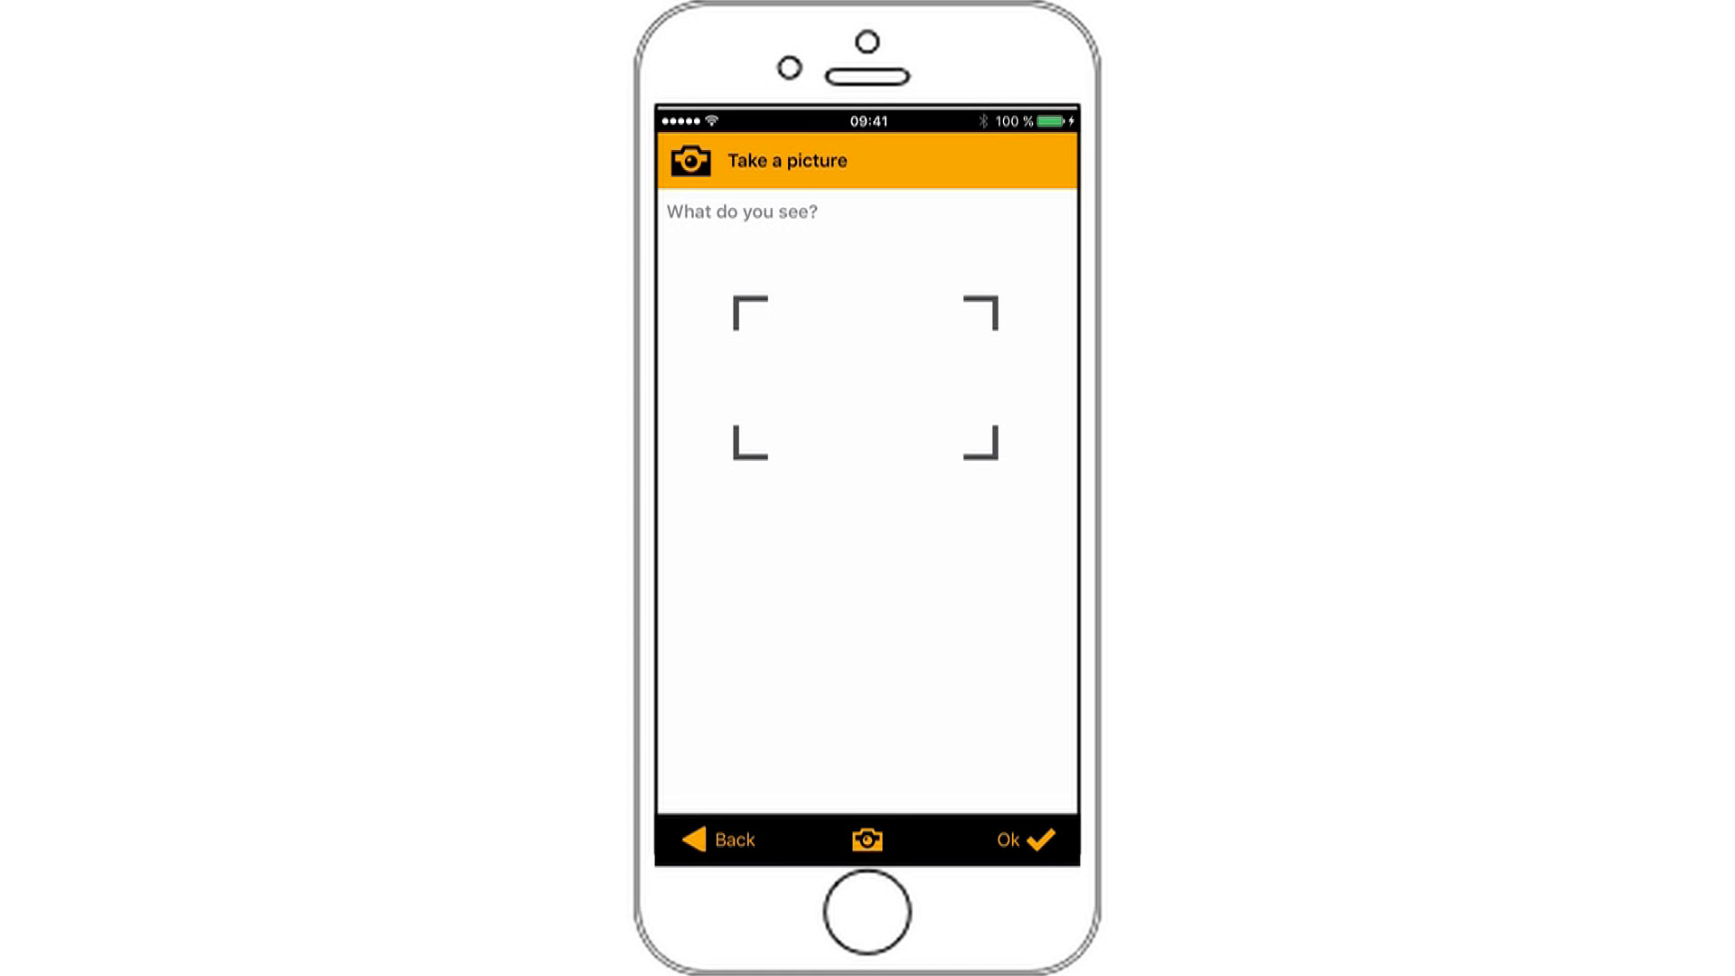
{"action": "left_click", "coordinate": [1027, 840]}
{"action": "left_click", "coordinate": [758, 295]}
{"action": "left_click", "coordinate": [751, 254]}
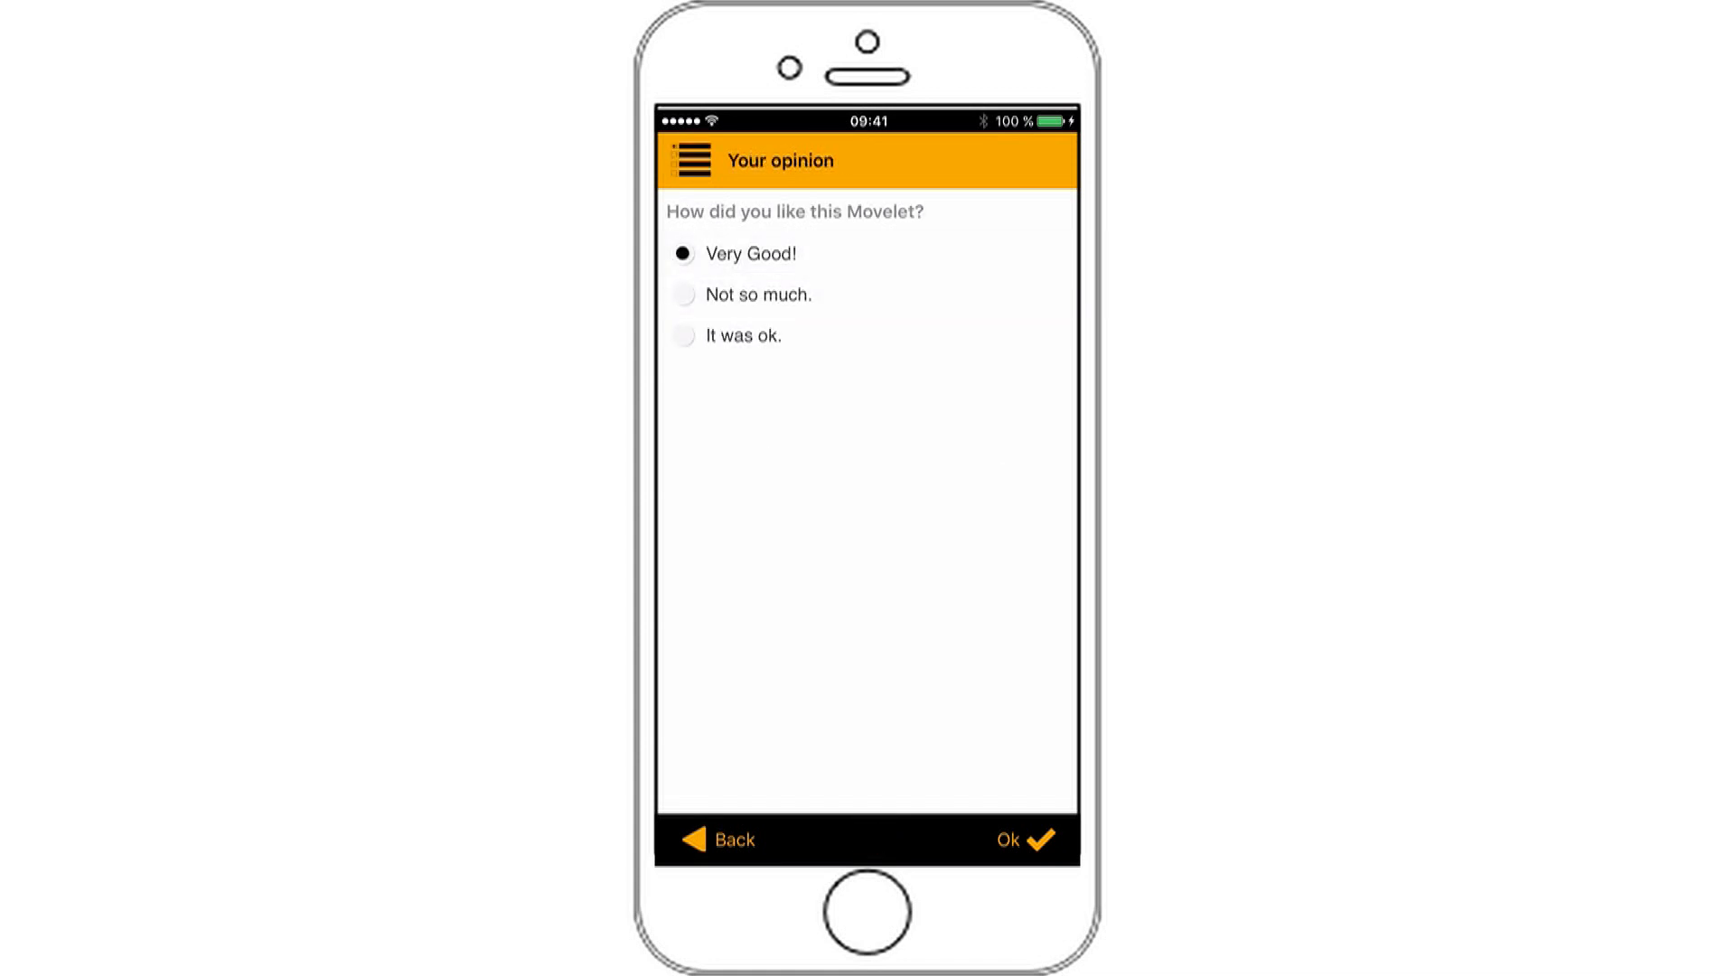
{"action": "left_click", "coordinate": [1026, 839]}
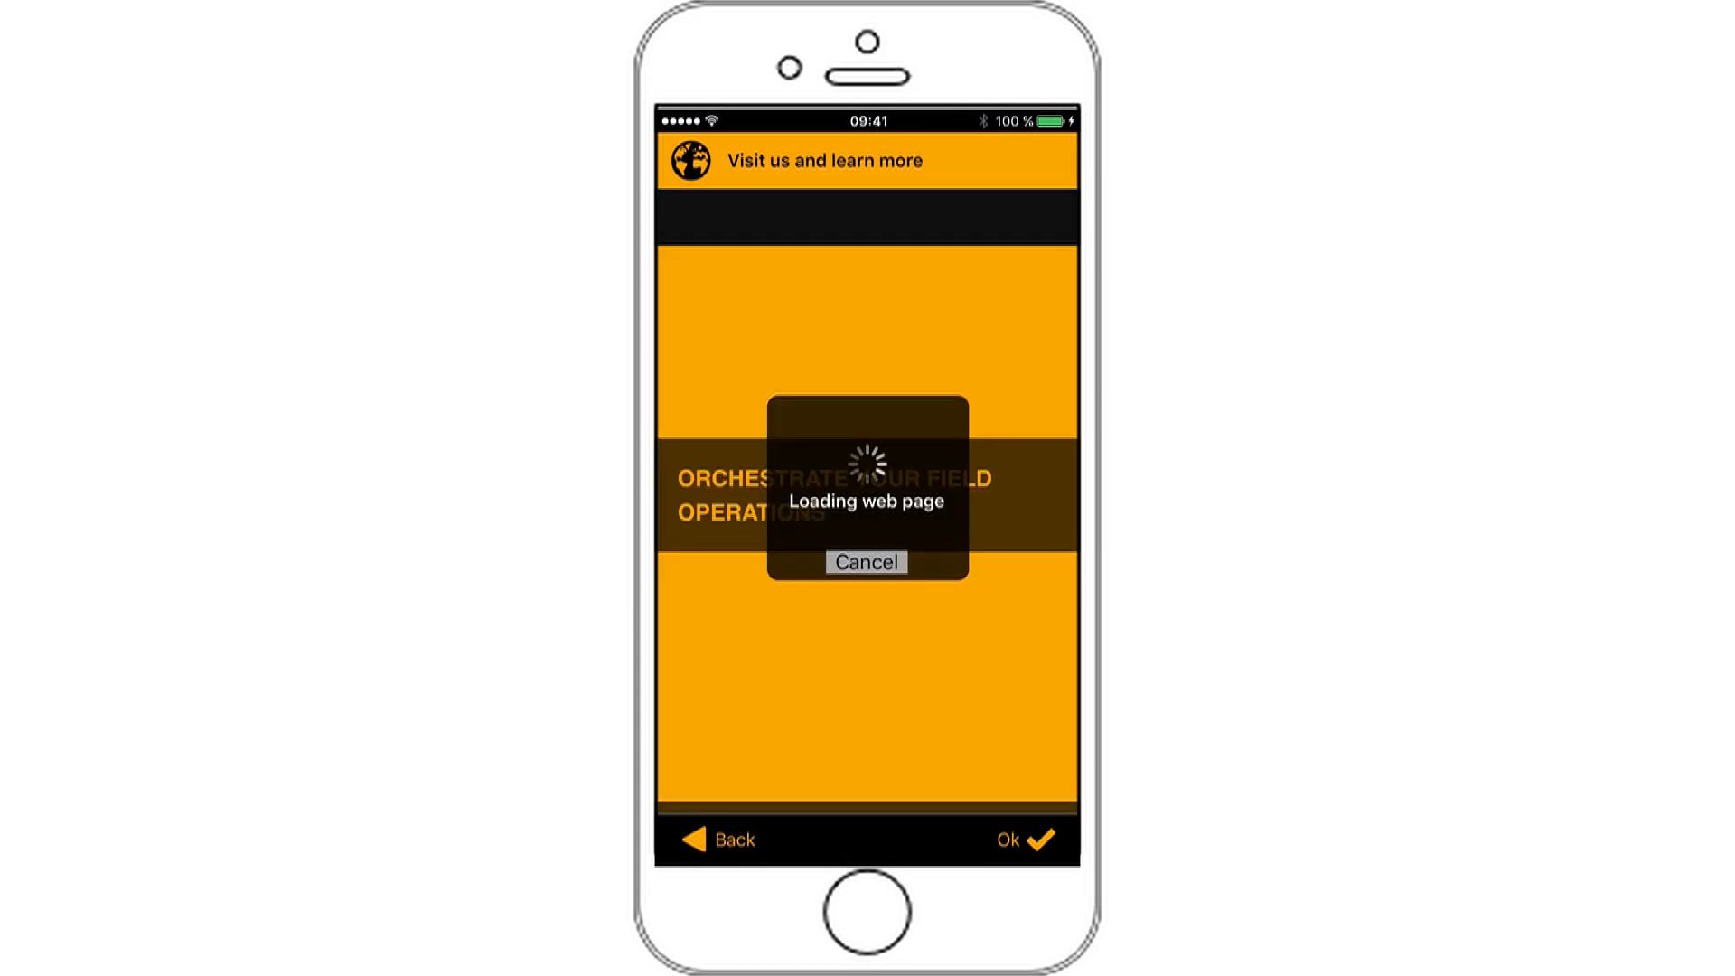
{"action": "scroll", "coordinate": [867, 529], "scroll_direction": "down", "scroll_amount": 5}
{"action": "scroll", "coordinate": [868, 529], "scroll_direction": "down", "scroll_amount": 3}
{"action": "scroll", "coordinate": [867, 530], "scroll_direction": "down", "scroll_amount": 8}
{"action": "scroll", "coordinate": [868, 530], "scroll_direction": "down", "scroll_amount": 8}
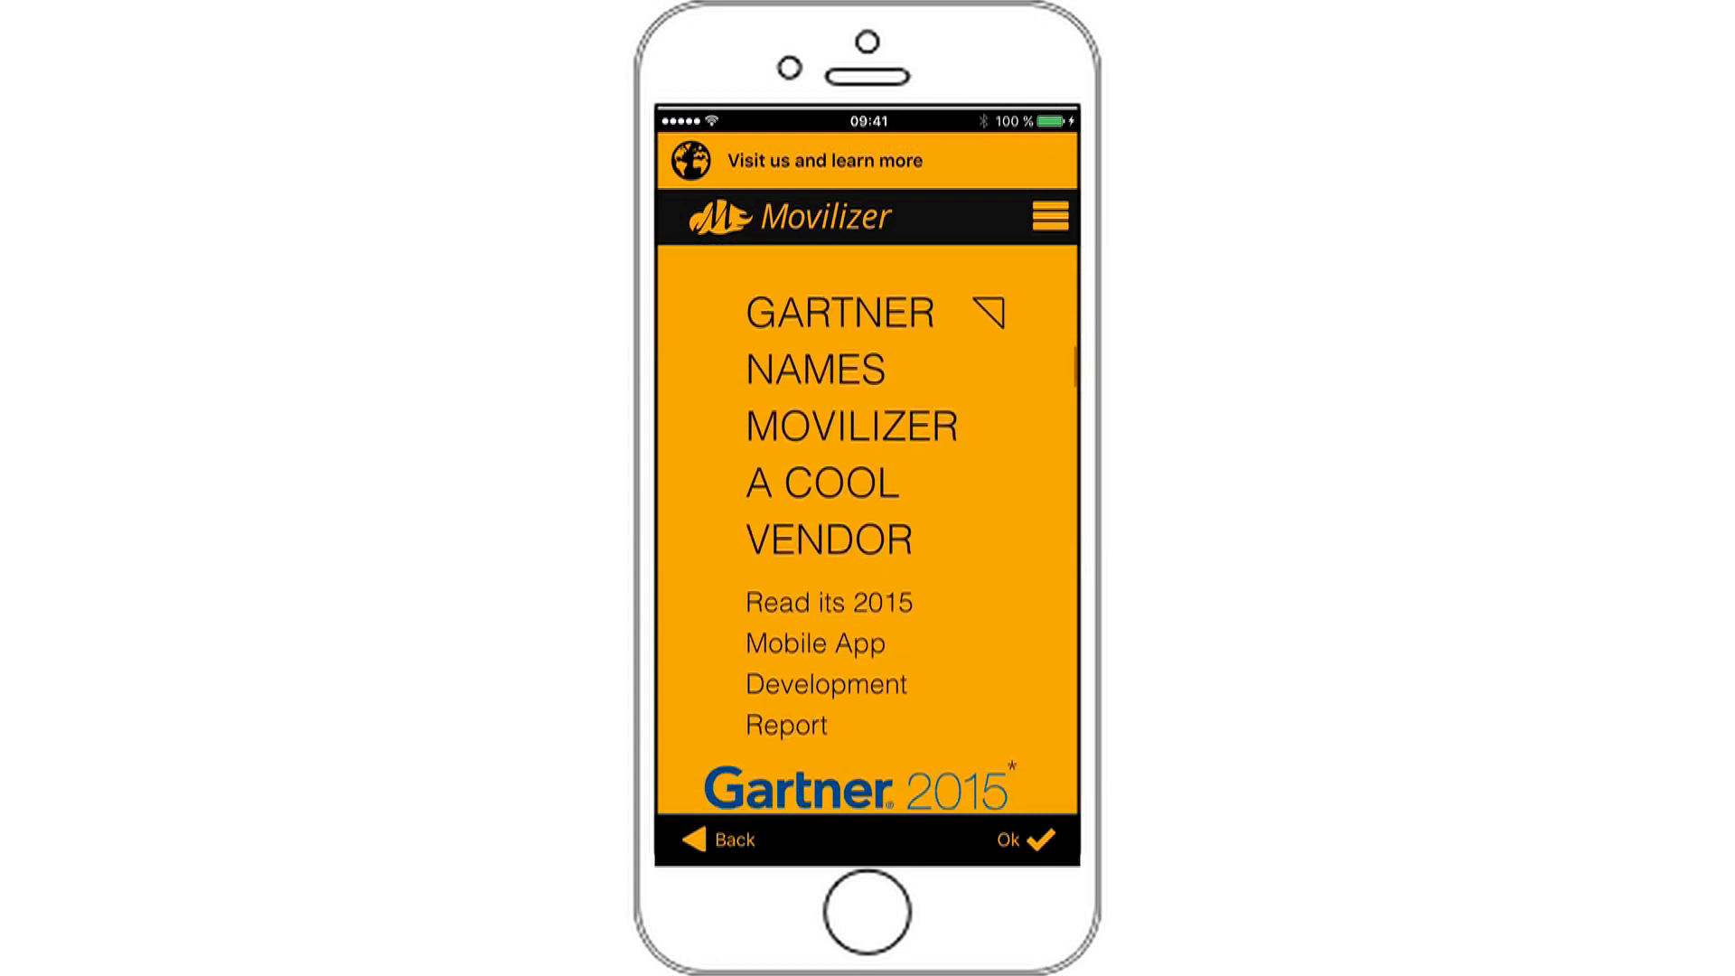